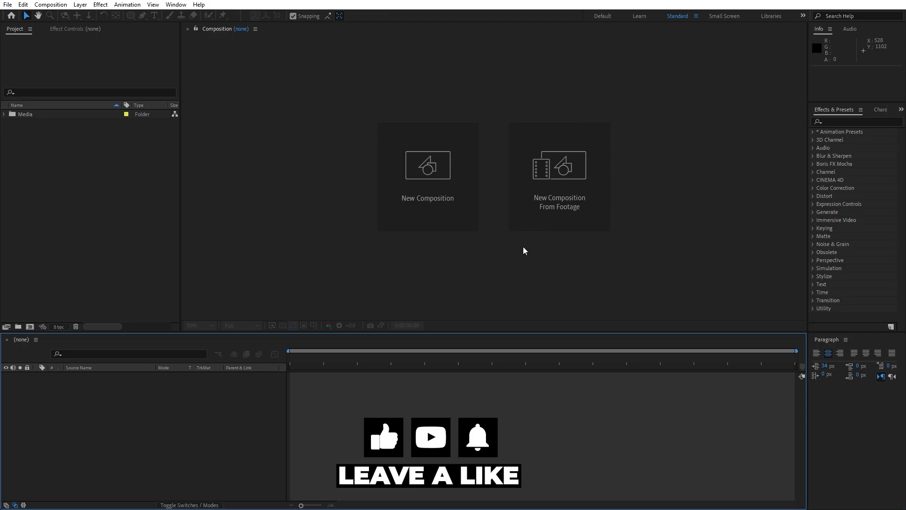
Create a 1920 x 1080 composition named Final at 30 fps with a duration of 0:01:00:00.
left_click(30, 326)
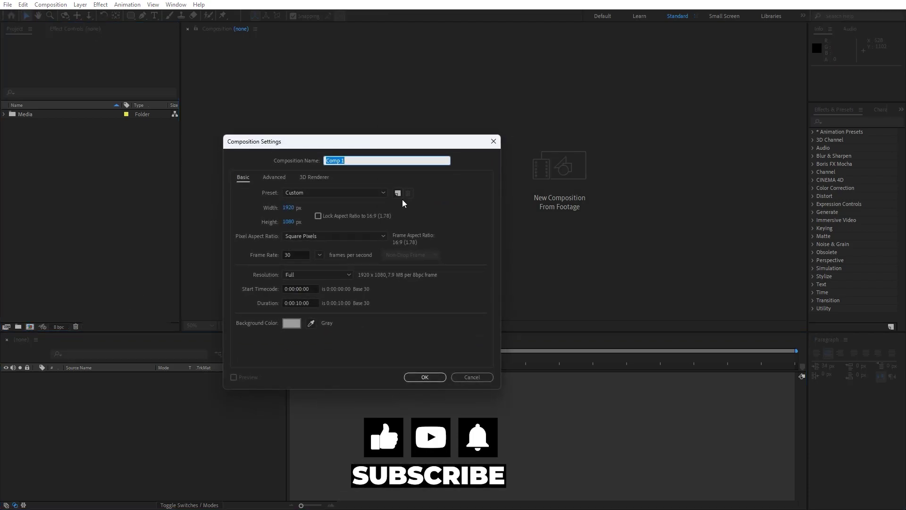
type("Final")
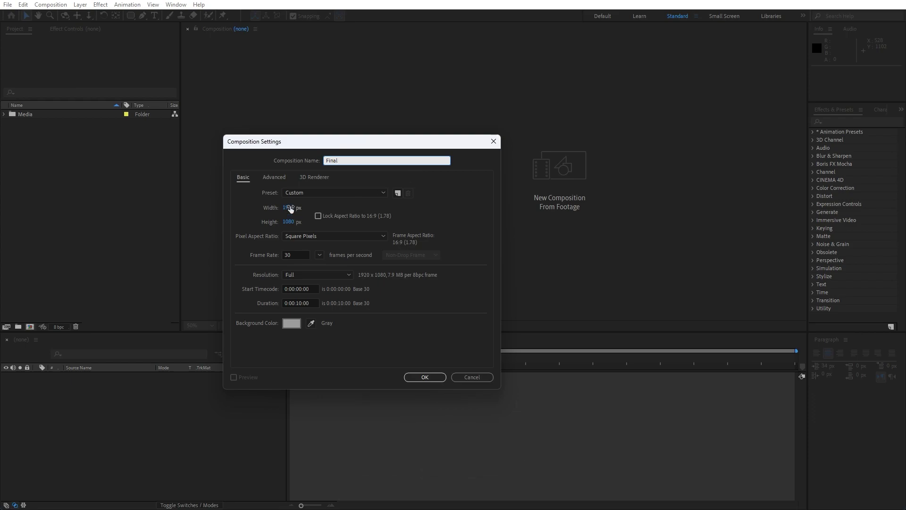
left_click(296, 303)
key("BackSpace")
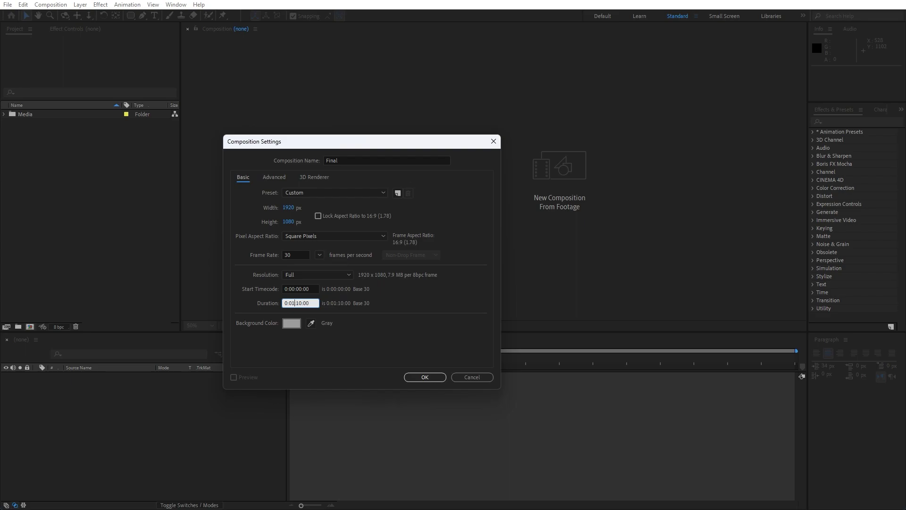
type("1")
key("Right")
key("Delete")
left_click(429, 380)
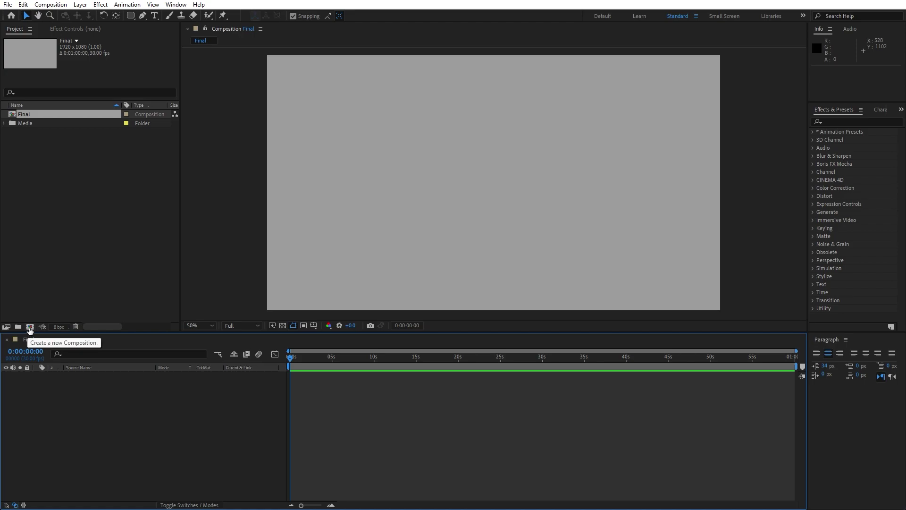
Create a second 1920 x 1080 composition named Media 01 with a duration of 0:00:10:00.
left_click(30, 327)
type("Media ")
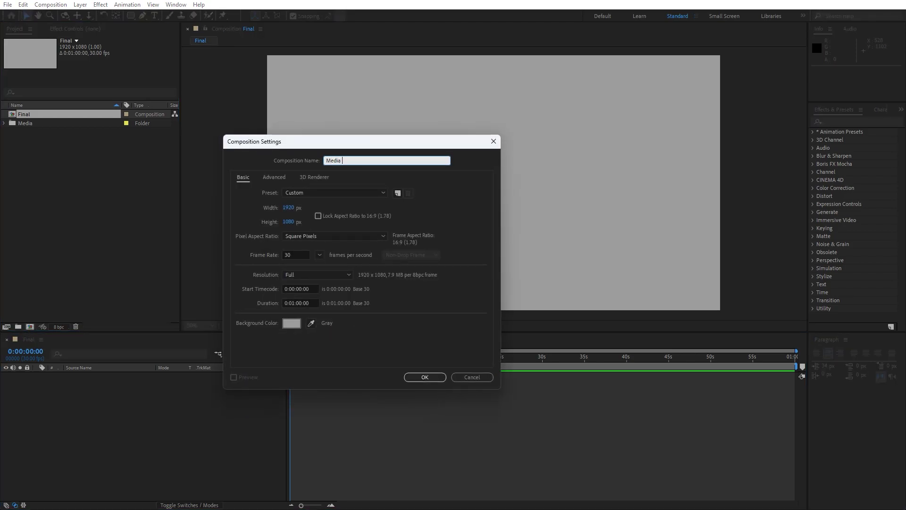
type("01")
left_click(293, 302)
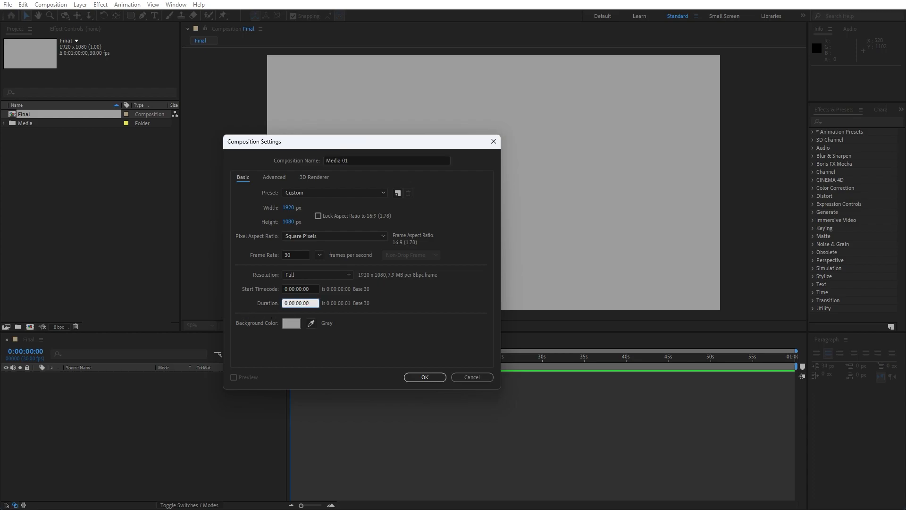
left_click(425, 377)
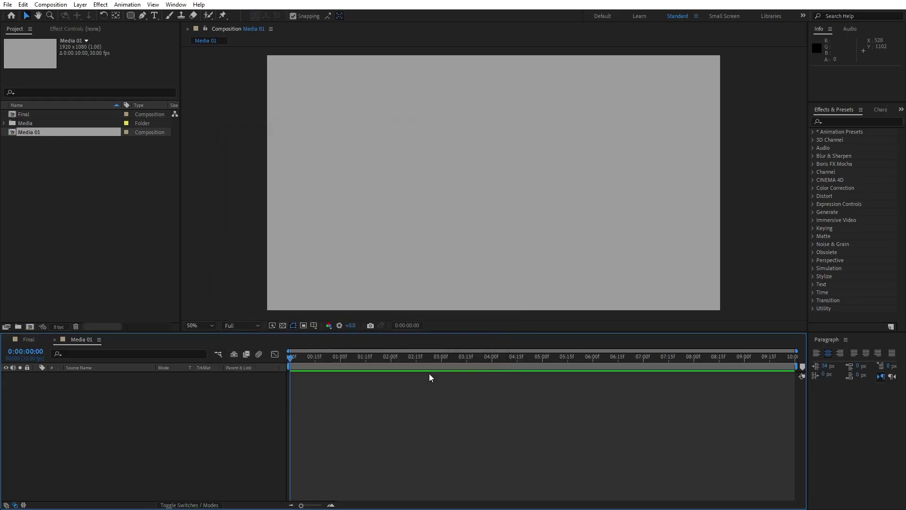
Add the Media 01 clip from the Media folder to the Media 01 composition and leave its layer deselected.
left_click(4, 124)
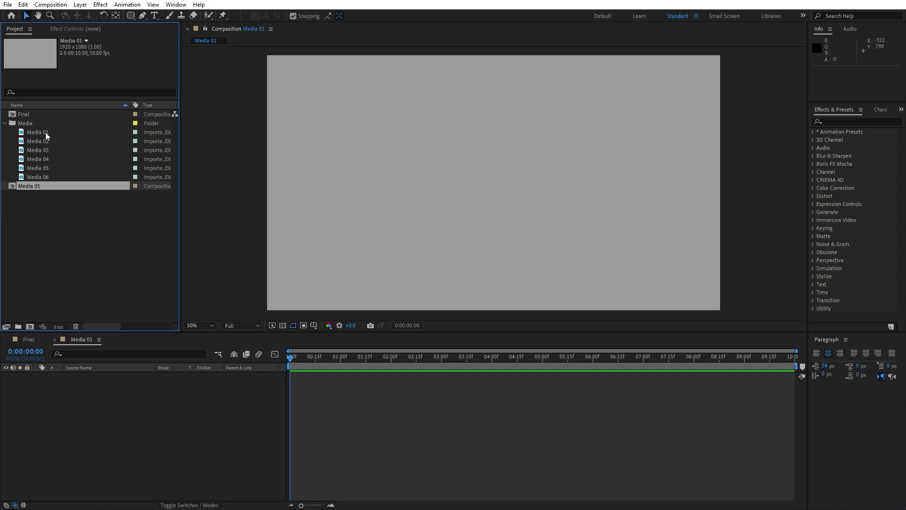
left_click_drag(38, 132, 135, 413)
left_click(216, 412)
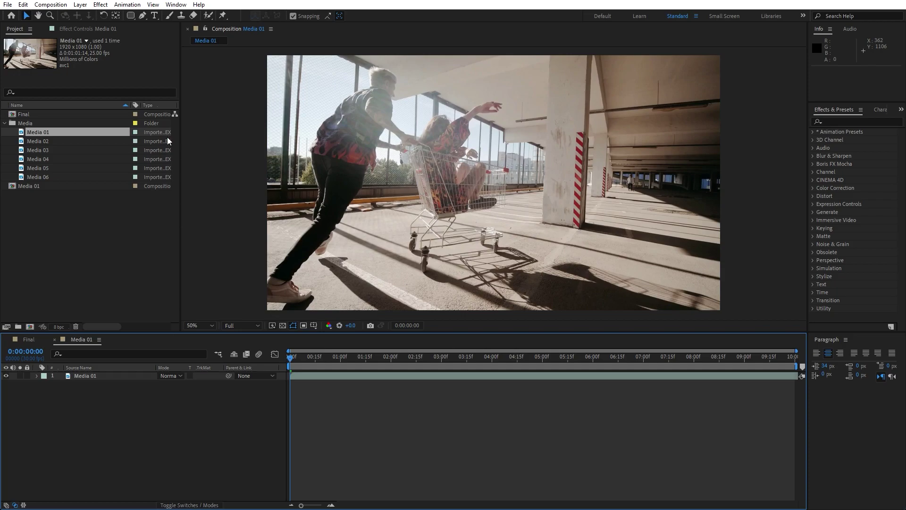
Create a composition-sized rounded rectangle shape layer with no fill and a 100 px white stroke above the clip.
left_click(131, 18)
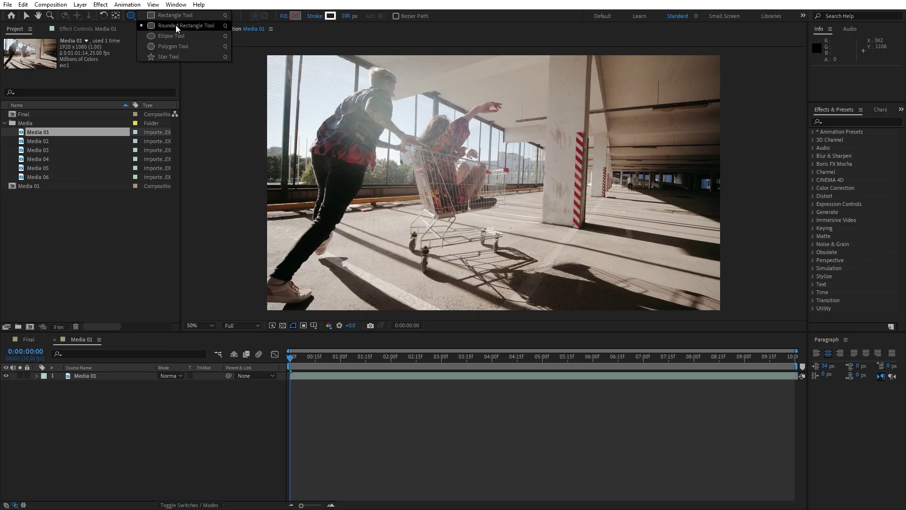
left_click(206, 25)
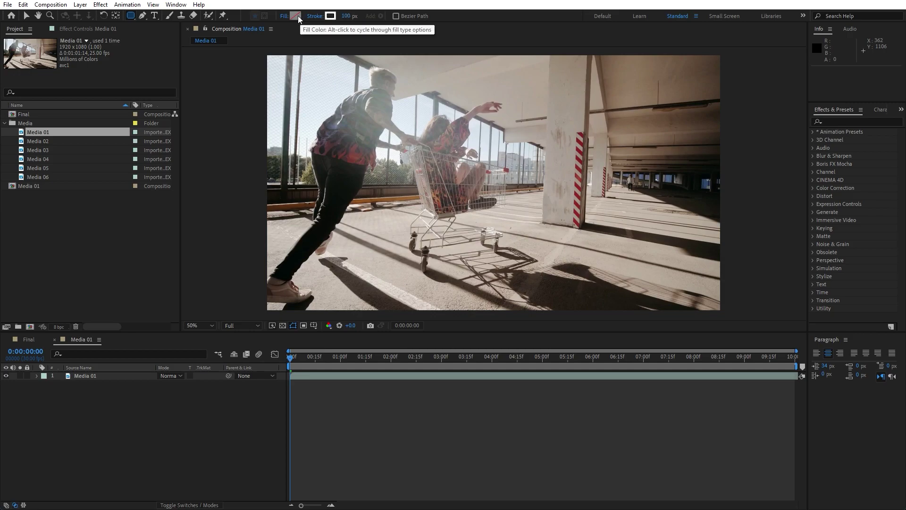
left_click(108, 421)
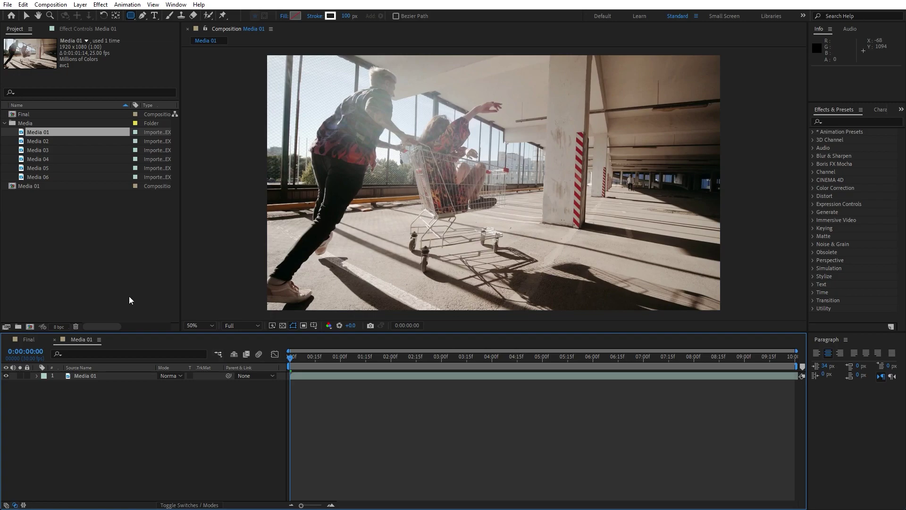
double_click(131, 16)
key("v")
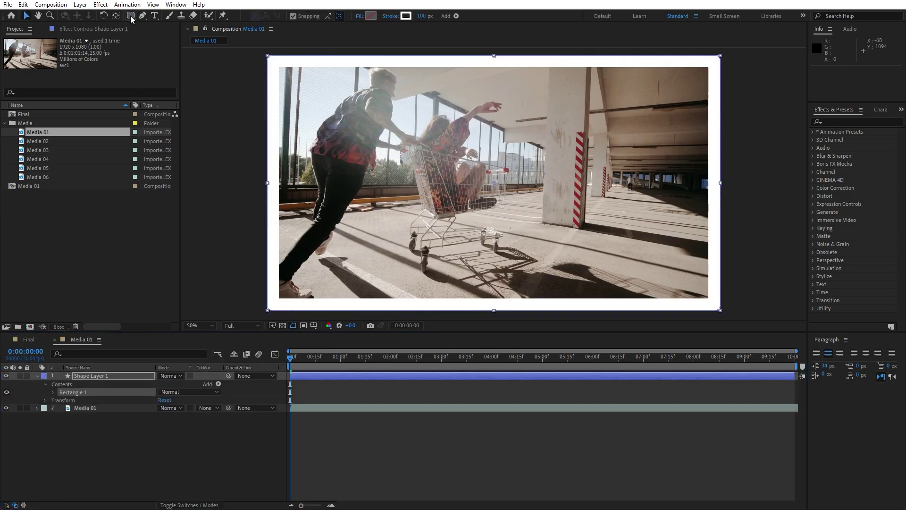
left_click(140, 436)
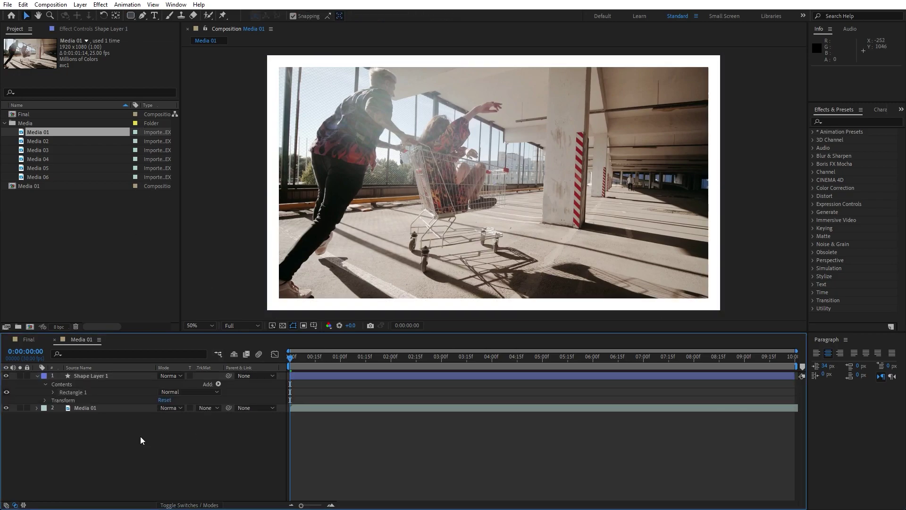
Set the roundness of the shape layer's rectangle path to 120.
left_click(53, 392)
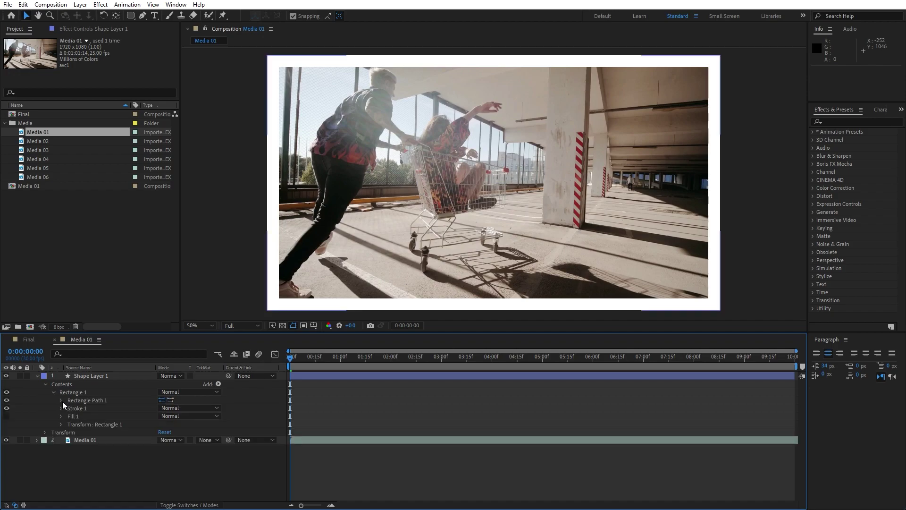
left_click(61, 401)
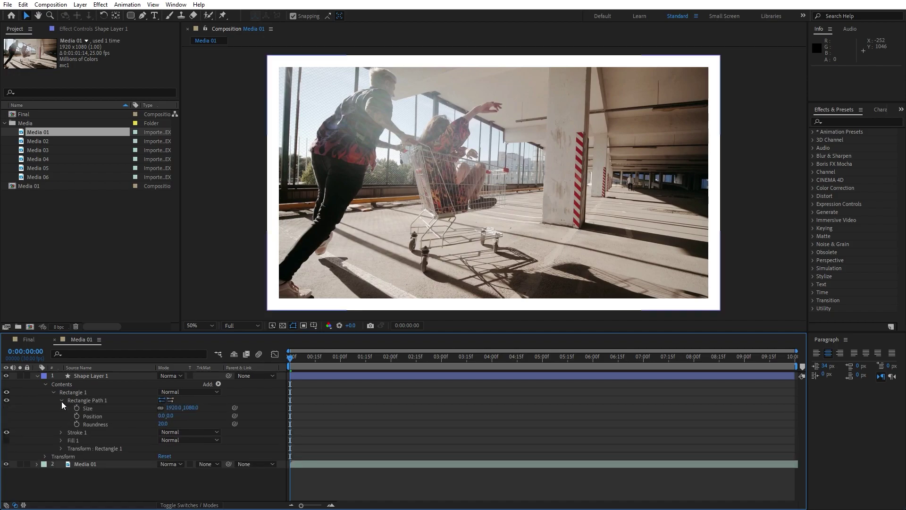
left_click(161, 423)
type("120")
left_click(129, 413)
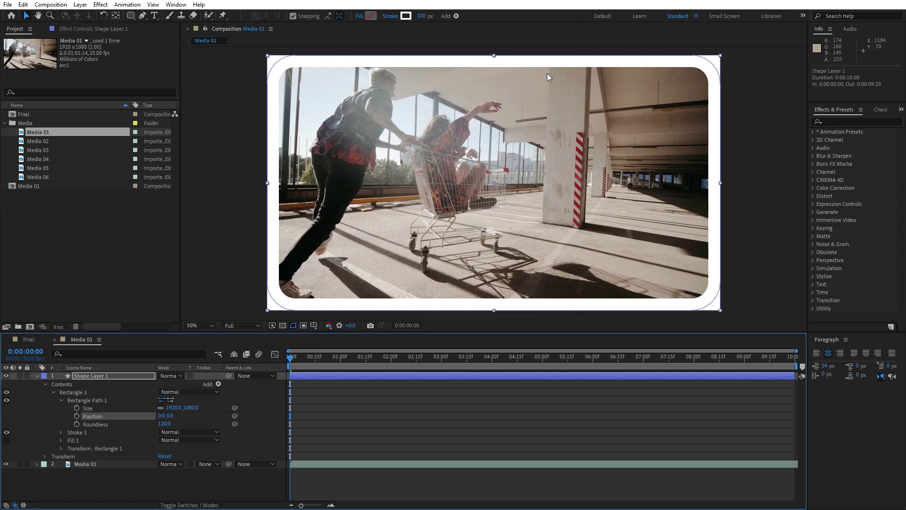
Collapse the shape layer's properties and rename the layer as Photo Frame.
left_click(37, 376)
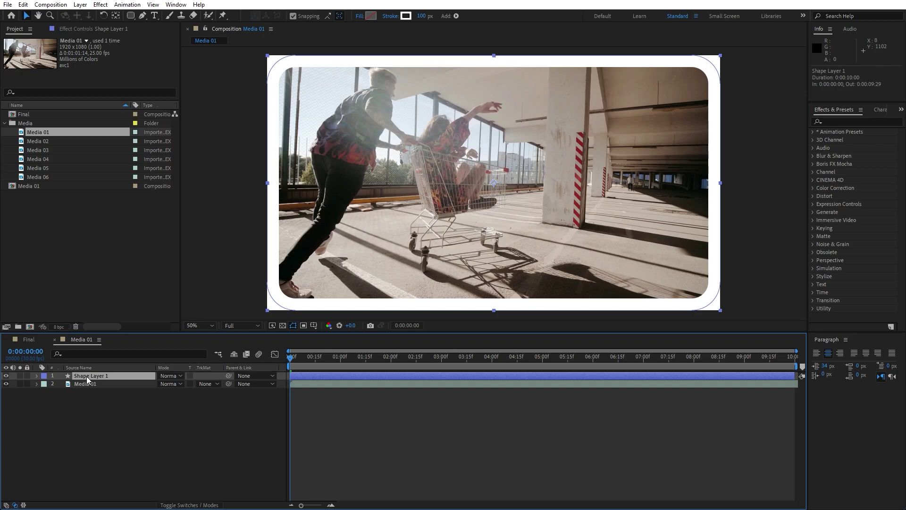
key("Return")
type("Photo Frame")
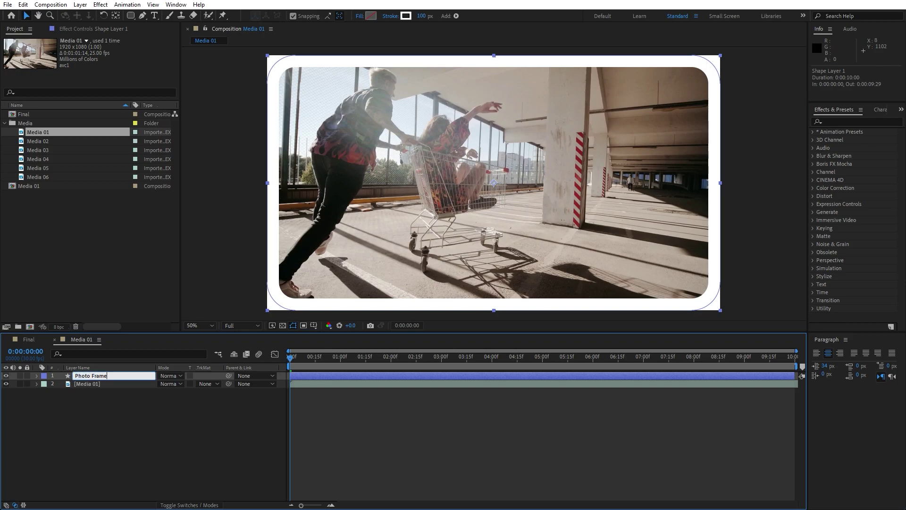
left_click(117, 387)
left_click(102, 374)
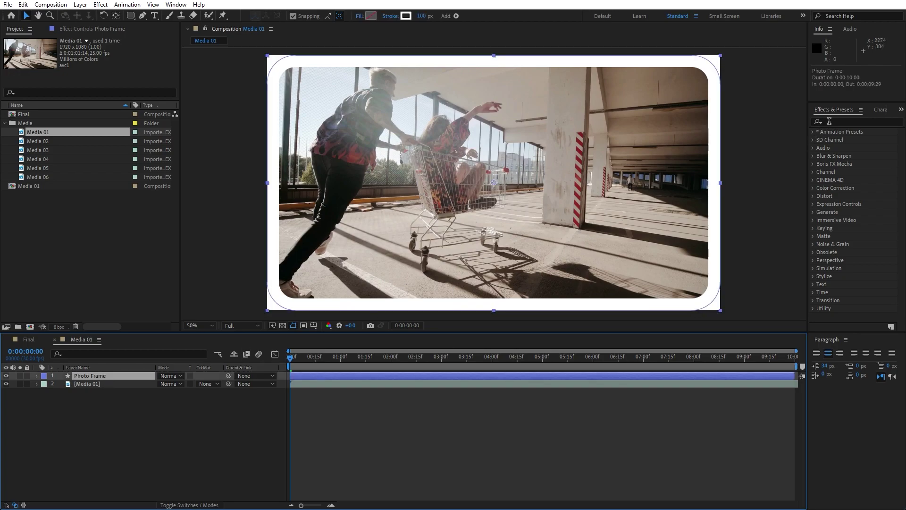
Find the Drop Shadow effect and apply it to the Photo Frame layer.
left_click(175, 4)
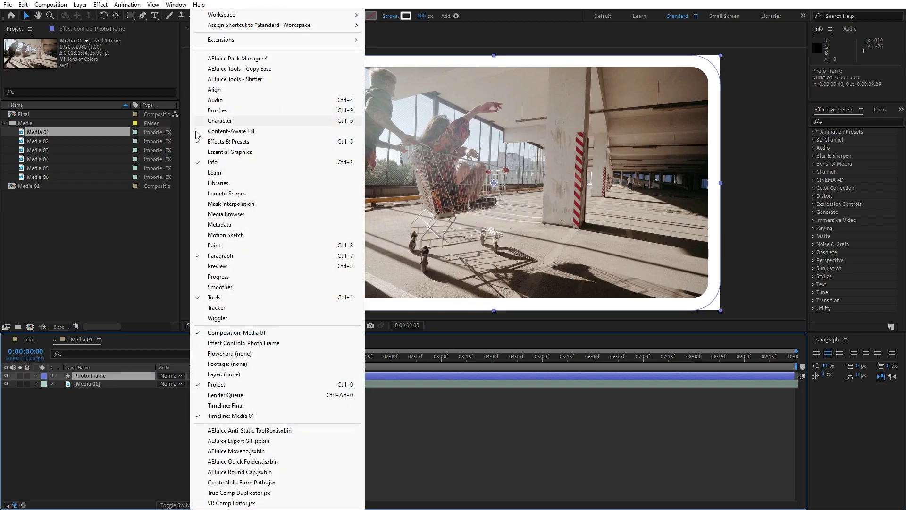
left_click(452, 252)
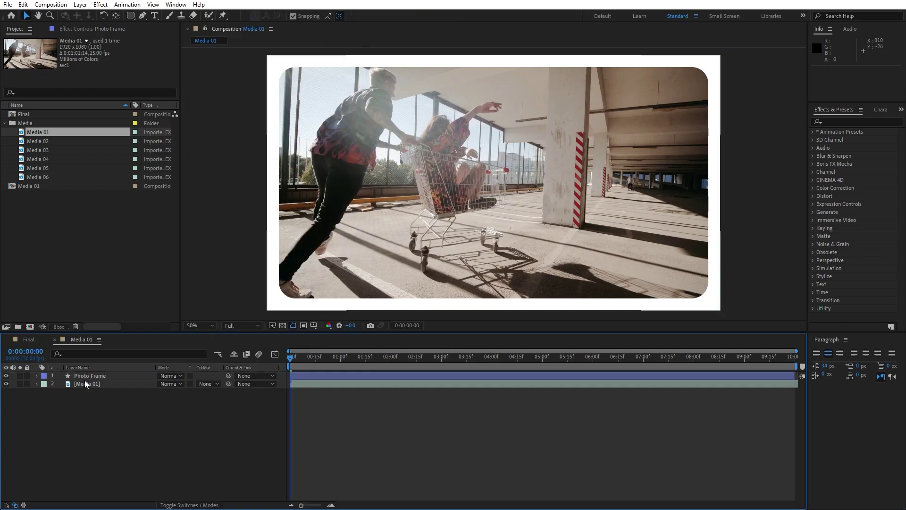
left_click(855, 121)
type("d")
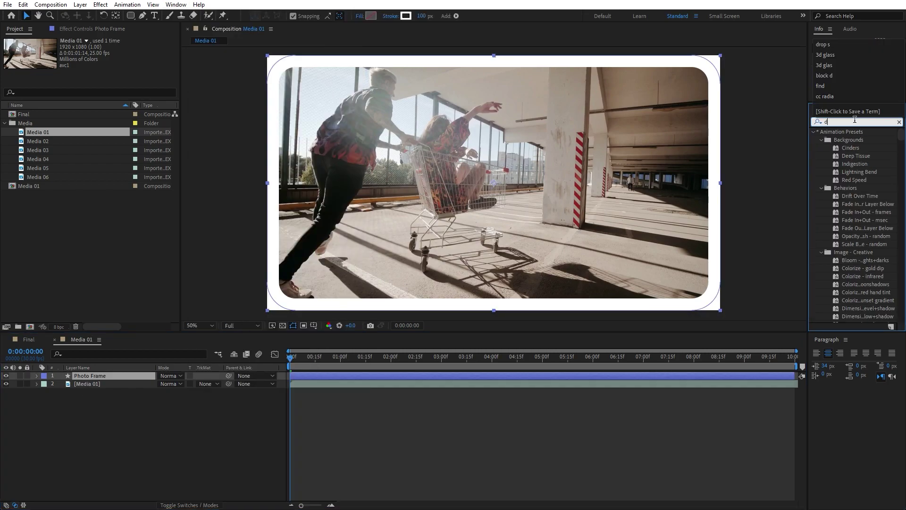
type("rop s")
left_click_drag(857, 139, 120, 376)
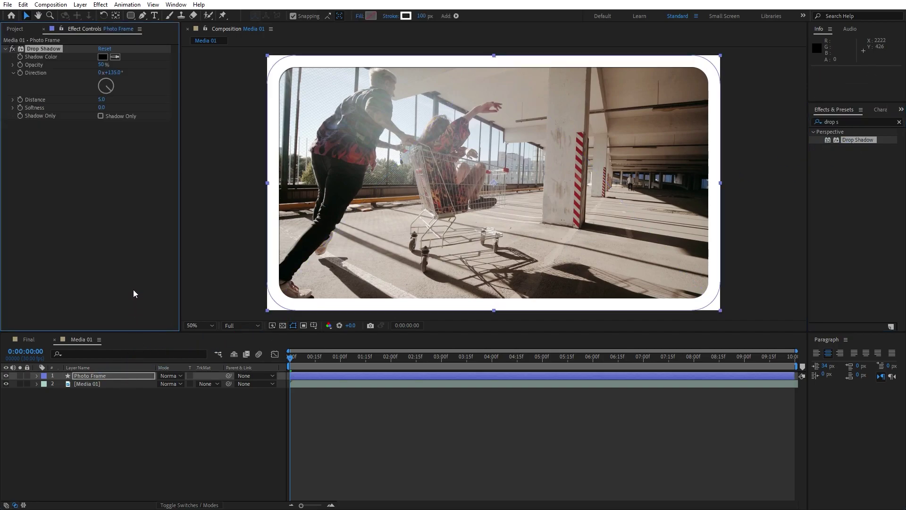
Set the Photo Frame's drop shadow distance to 20 and its softness to 100.
left_click(101, 99)
type("20")
key("Tab")
type("100")
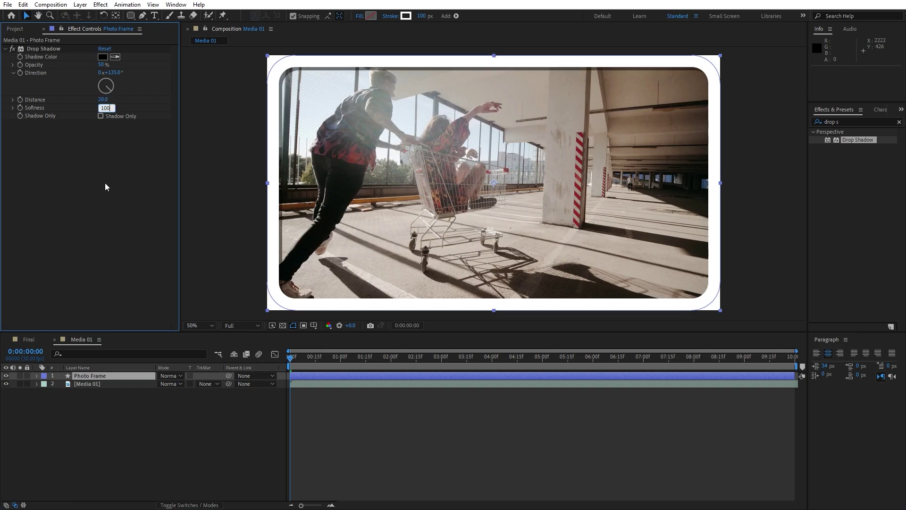
key("Return")
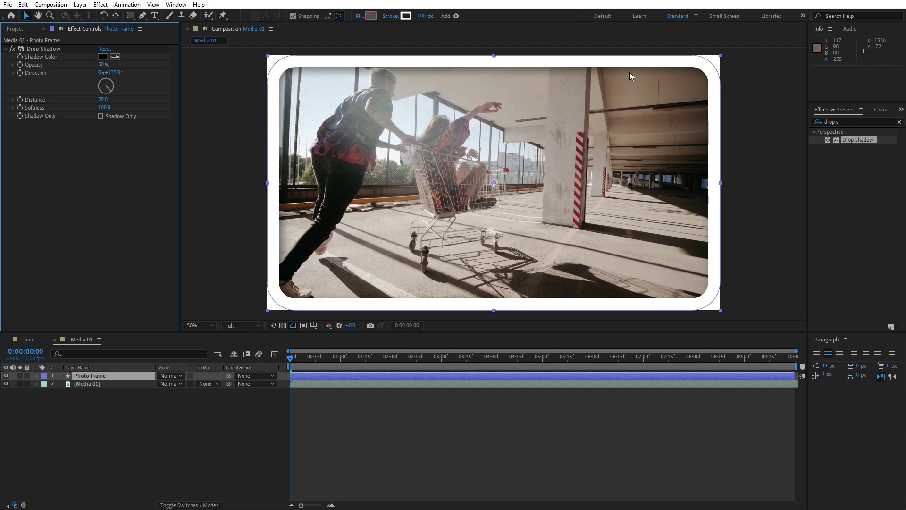
Duplicate the Photo Frame's Drop Shadow effect and set the copy's direction to -90°.
left_click(47, 48)
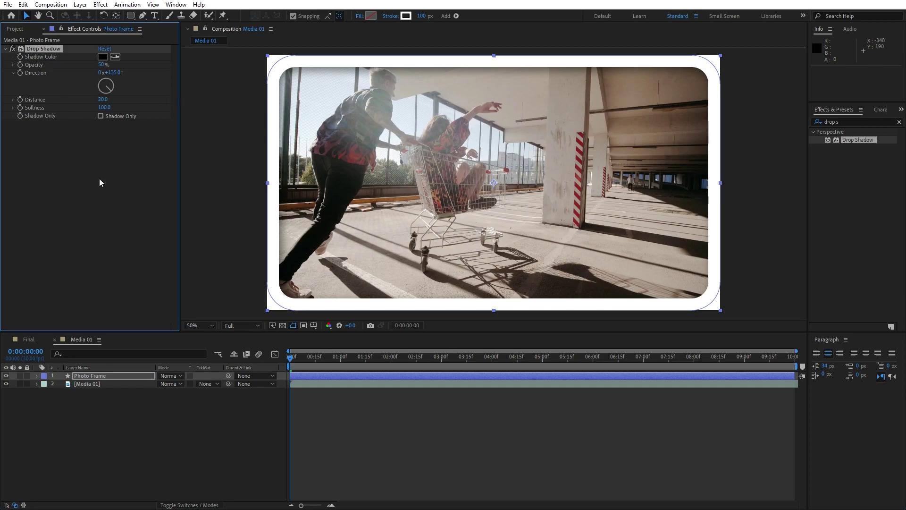
left_click(23, 4)
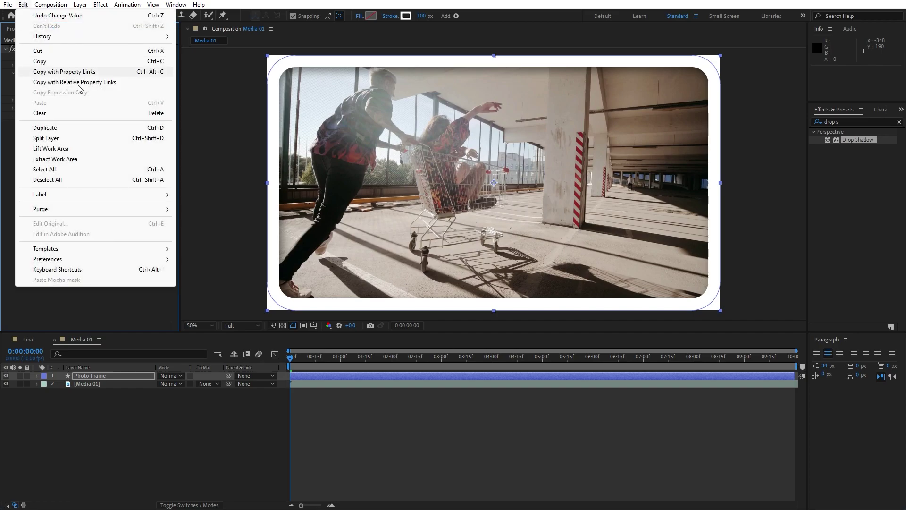
left_click(70, 128)
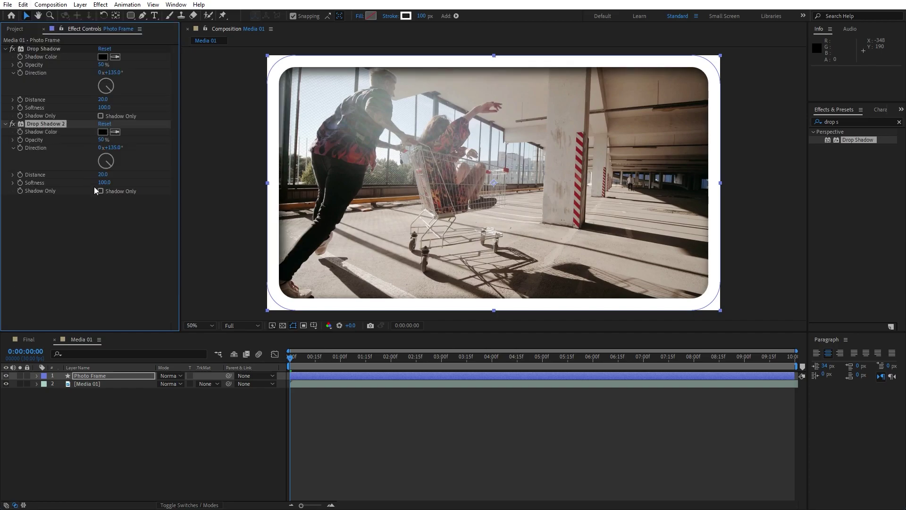
left_click(114, 147)
type("-90")
left_click(47, 243)
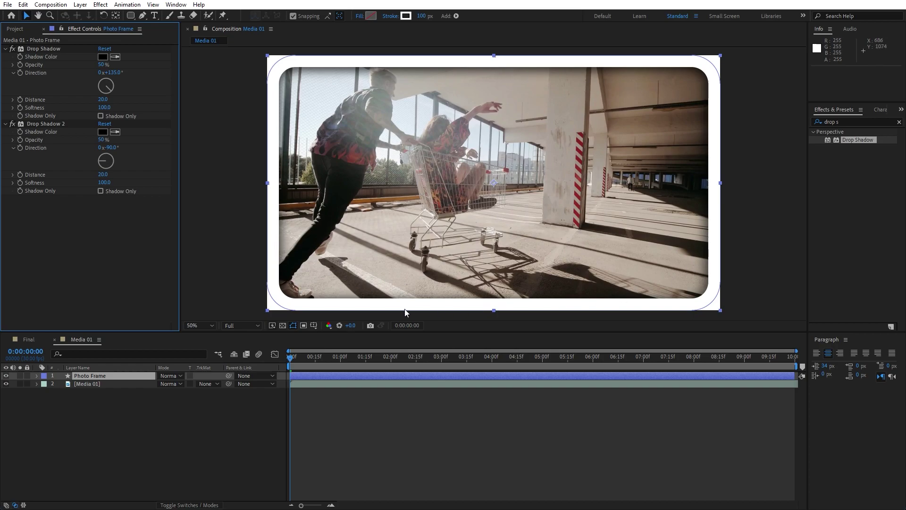
Close the effect controls and preview the framed clip up to about 0:00:02:13.
left_click(43, 28)
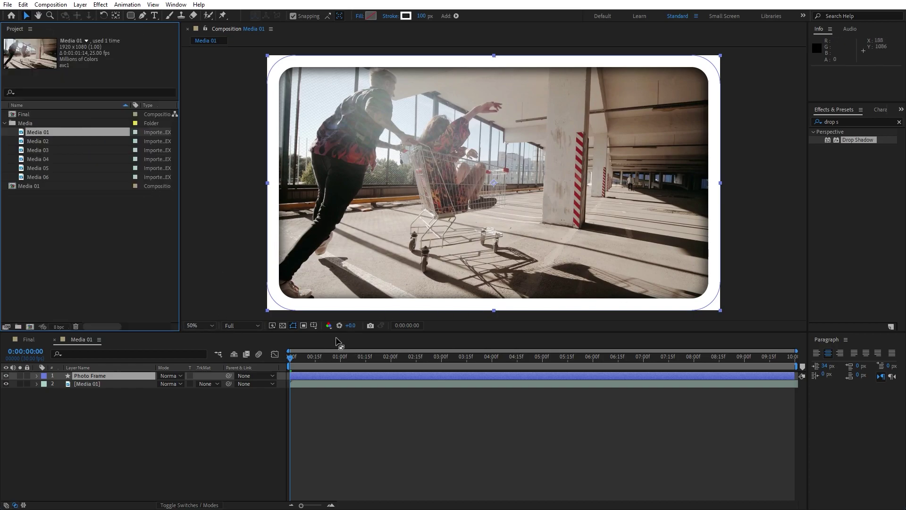
left_click(338, 342)
key("space")
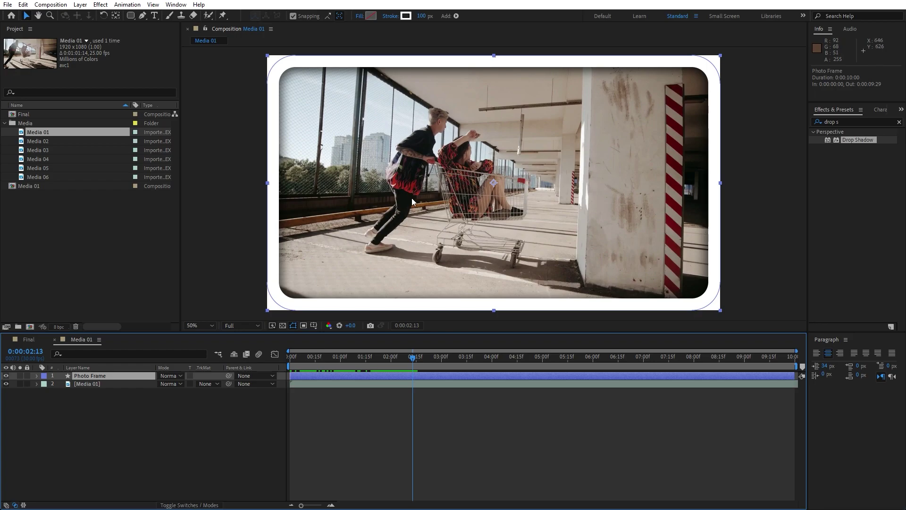
Add a white text layer reading EASY over the lower left part of the framed clip.
left_click(155, 16)
left_click(330, 207)
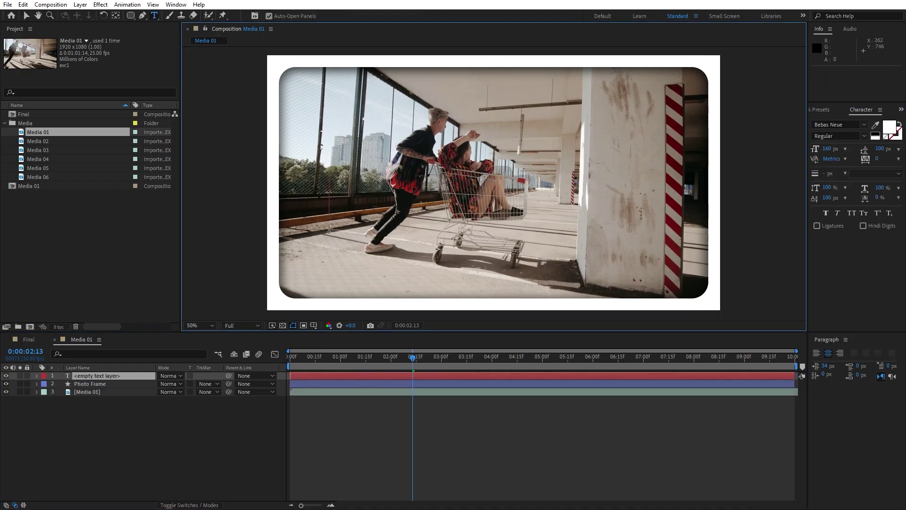
type("EASY")
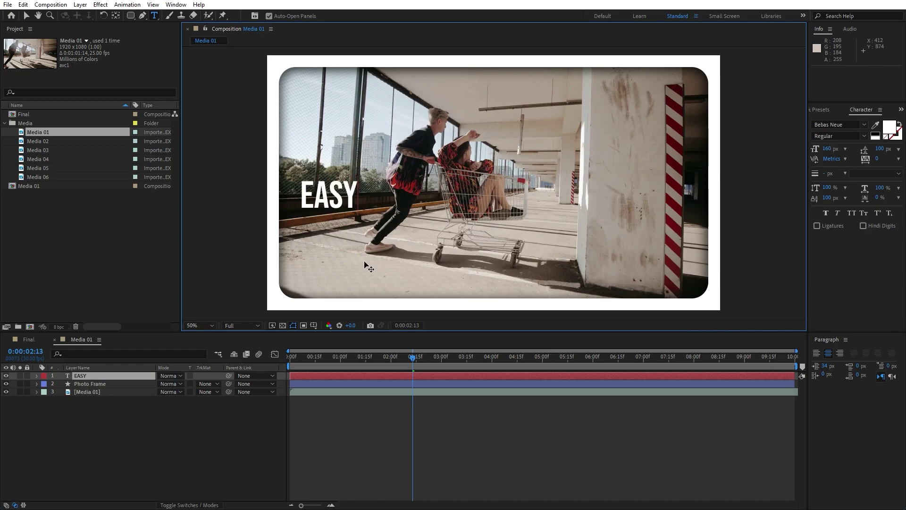
left_click(60, 435)
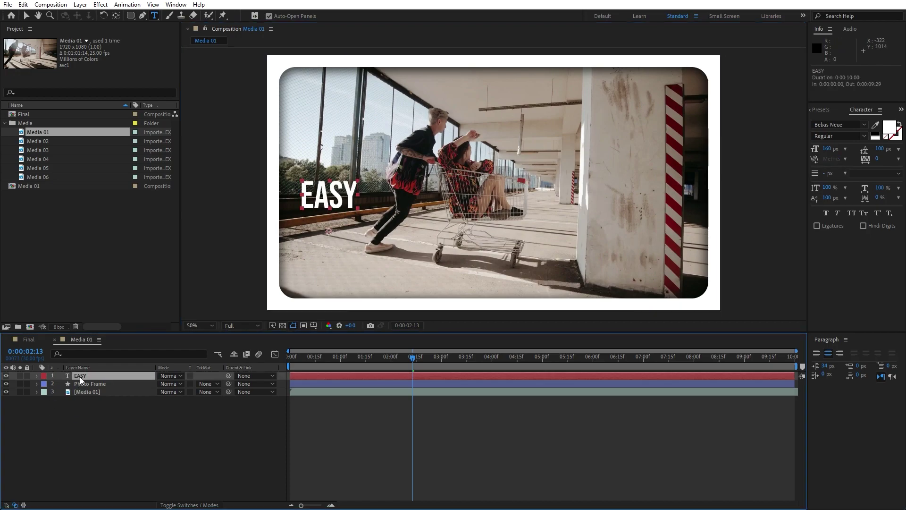
Move the EASY text lower over the clip, to position 294, 860, and deselect it.
key("v")
left_click_drag(333, 200, 340, 226)
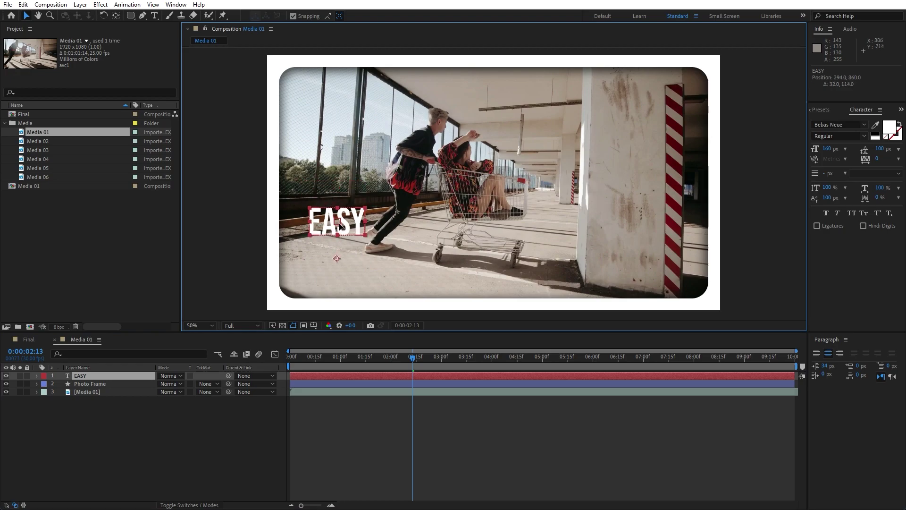
left_click(80, 376)
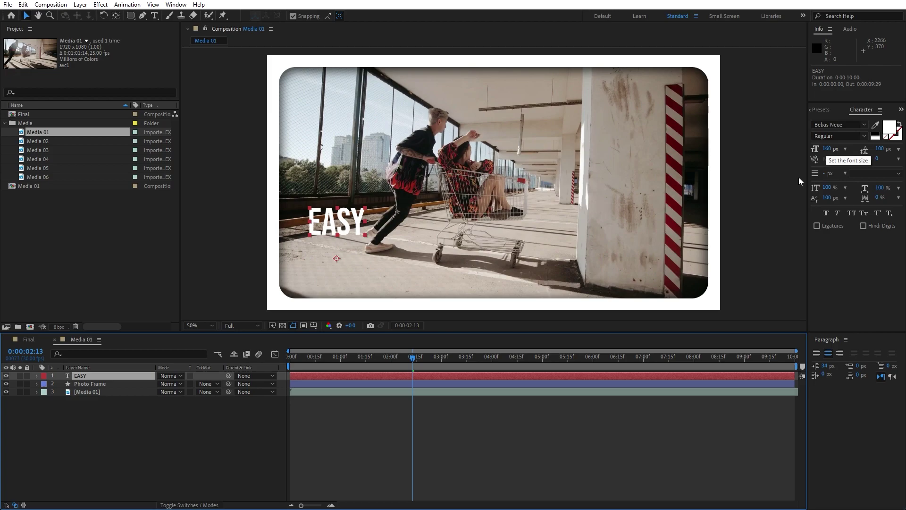
left_click(118, 421)
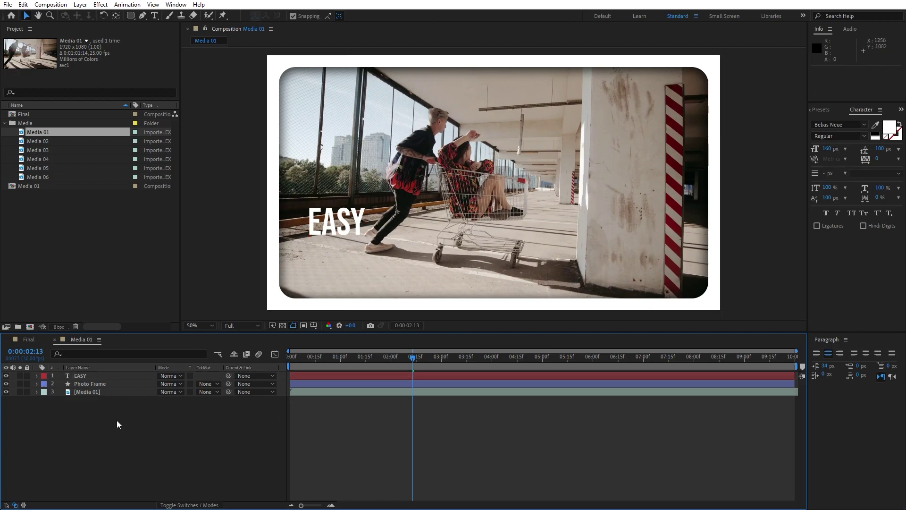
Add a text animator with Position and Opacity properties to the EASY layer.
left_click(37, 375)
left_click(218, 383)
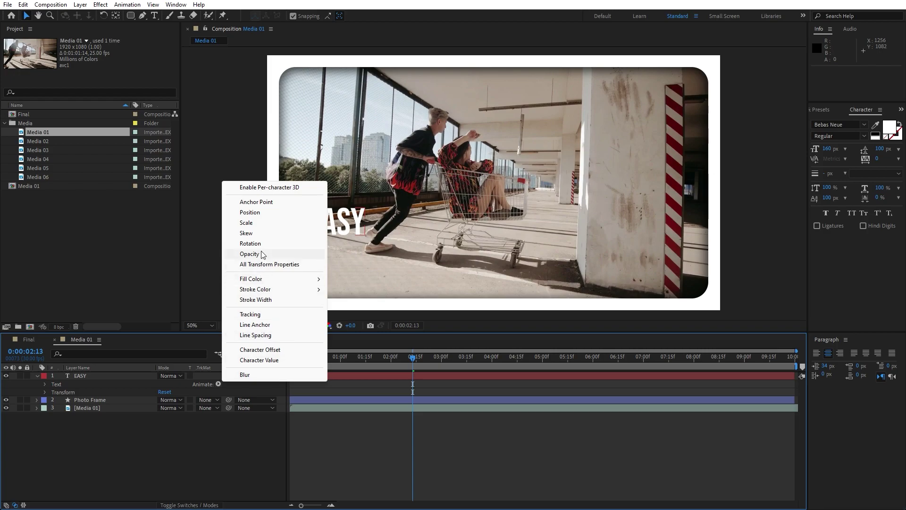
left_click(257, 212)
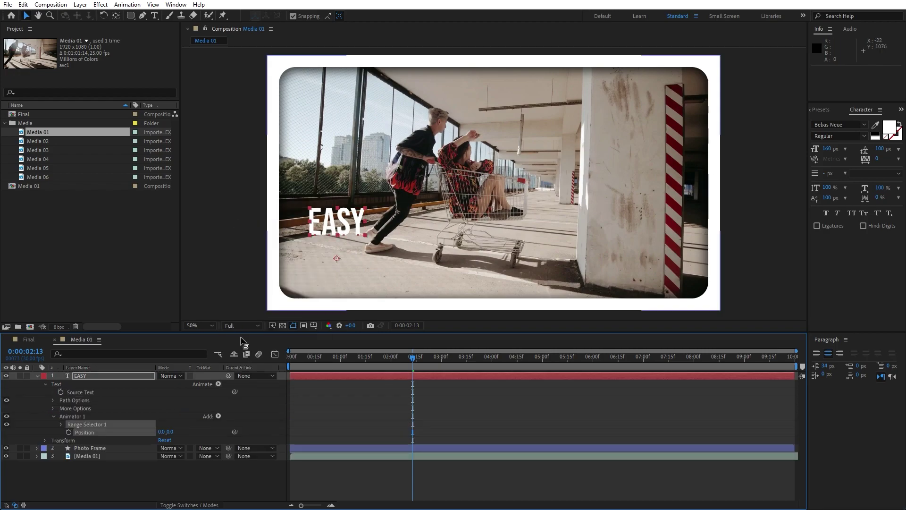
left_click(219, 416)
mouse_move(243, 420)
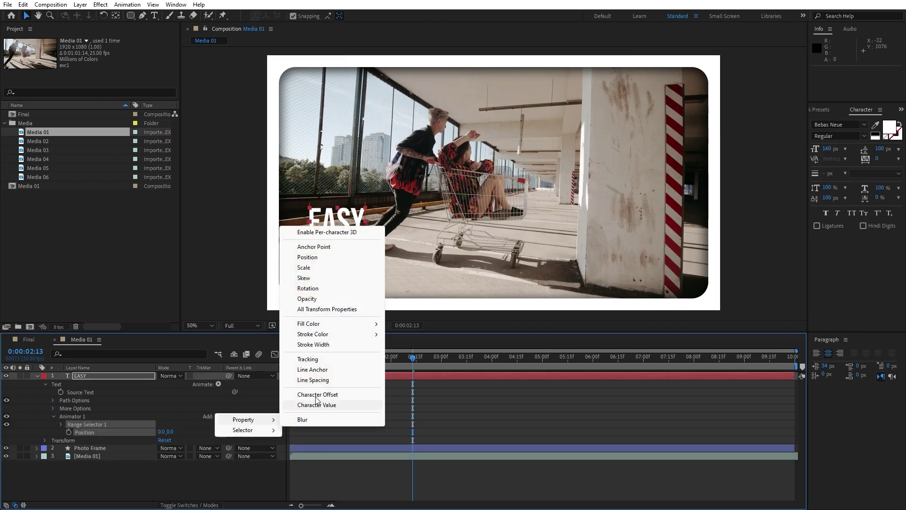
left_click(318, 301)
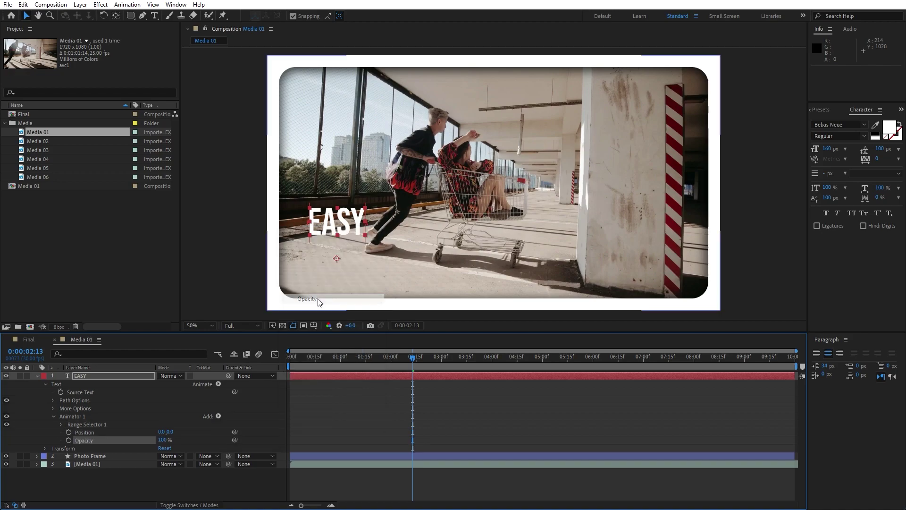
Set the EASY text animator's position to 0, 300 and its opacity to 0%.
left_click(169, 431)
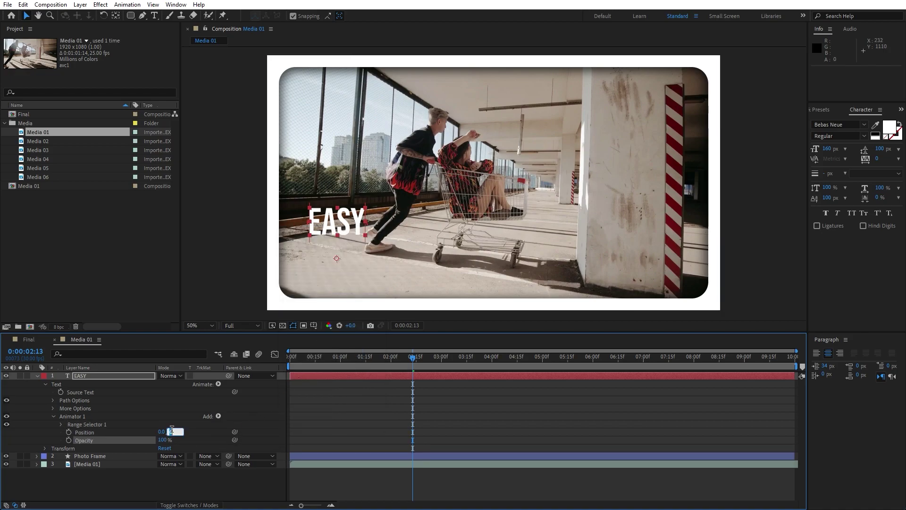
type("300")
left_click(162, 414)
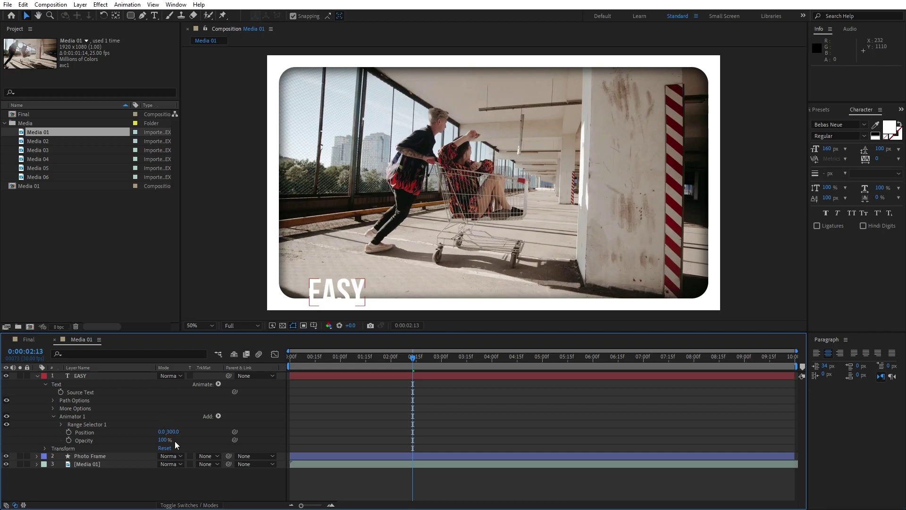
left_click_drag(165, 441, 122, 436)
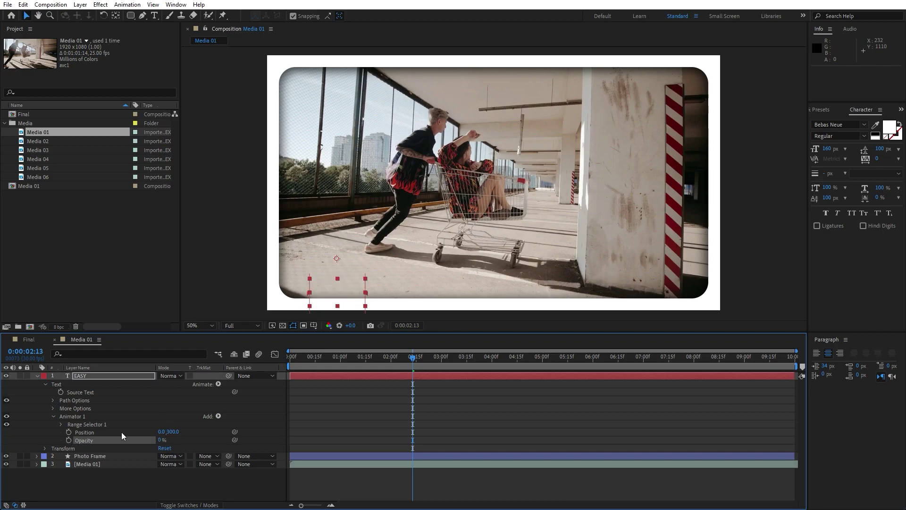
Keyframe the EASY animator's Range Selector Offset at -100% at the start of the composition.
left_click(60, 424)
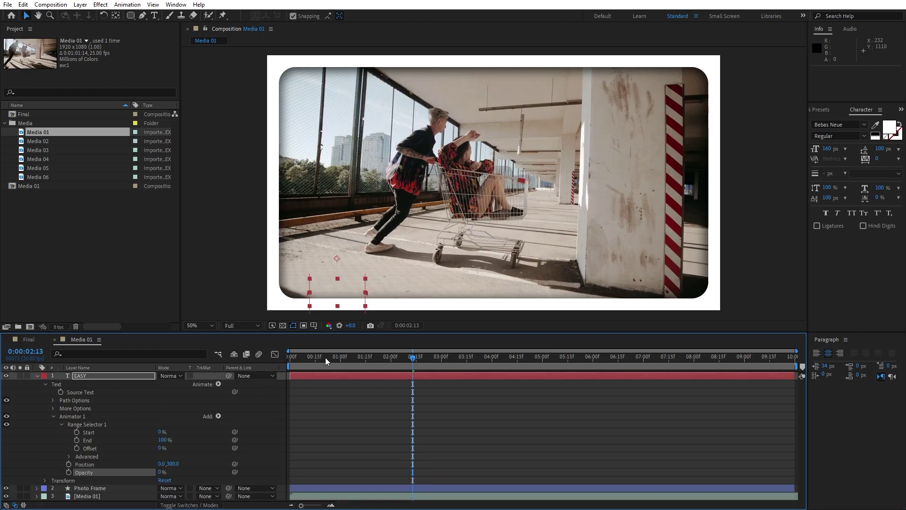
key("Home")
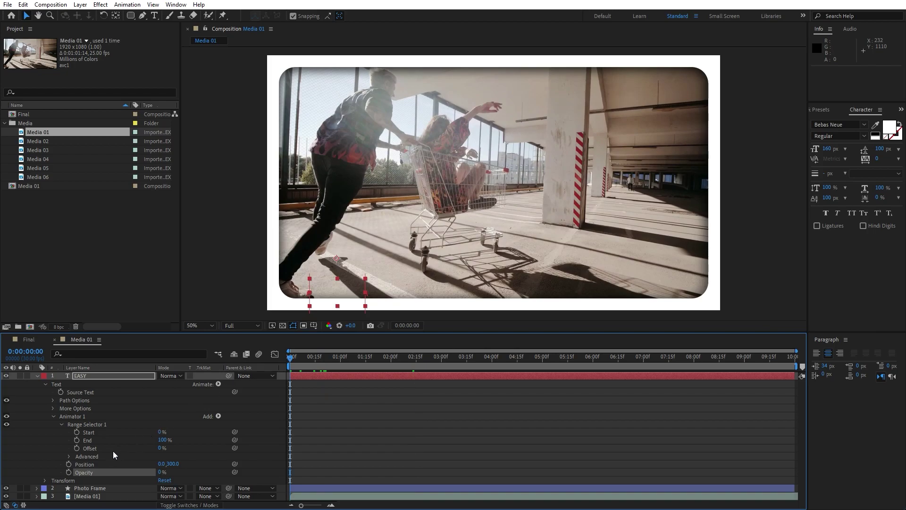
left_click(76, 449)
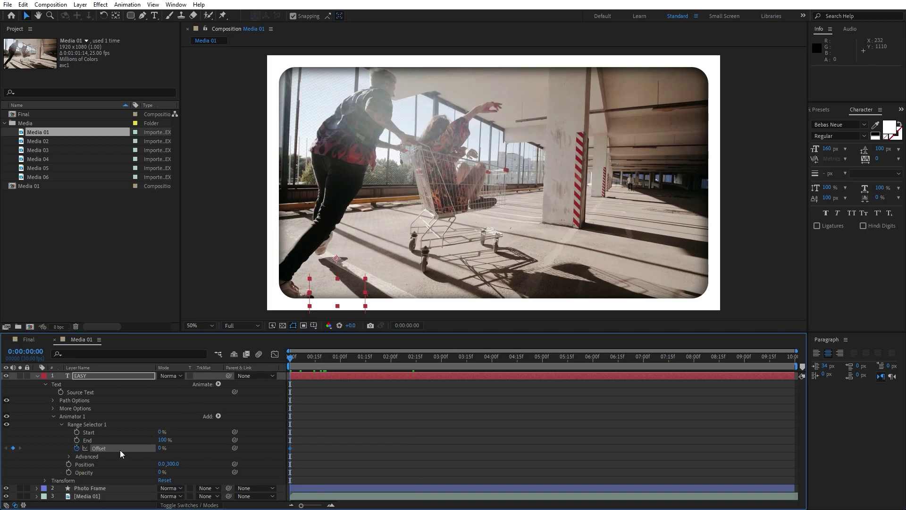
left_click(160, 448)
type("-100")
left_click(216, 431)
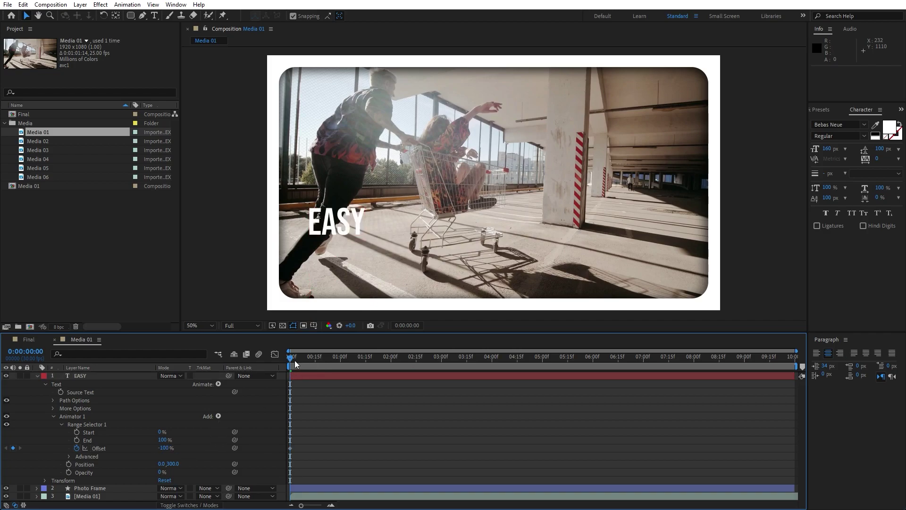
Add an Offset keyframe of 100% at 0:00:02:00 for the EASY text's Range Selector.
left_click_drag(294, 361, 391, 357)
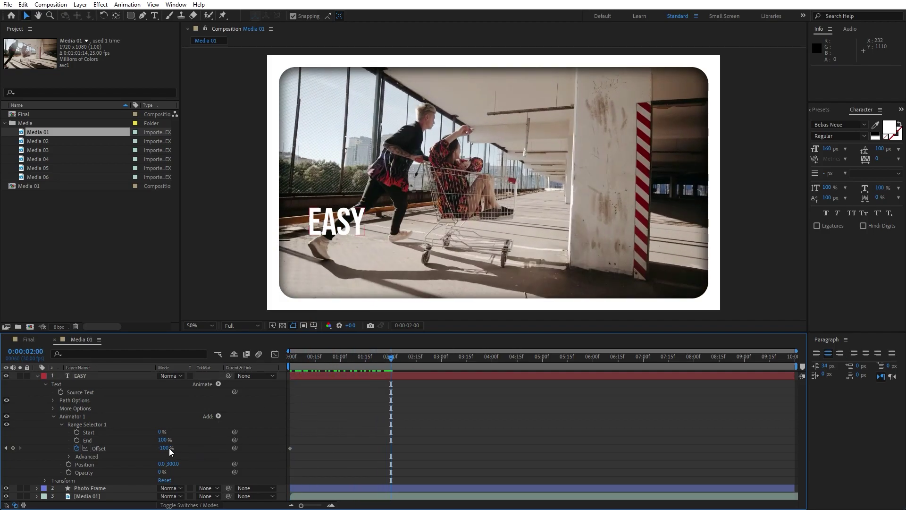
type("100")
left_click(207, 433)
Set the Range Selector's shape to Ramp Up with Ease High and Ease Low at 66%, and check the letter animation.
left_click(69, 457)
scroll(127, 452, "down", 1)
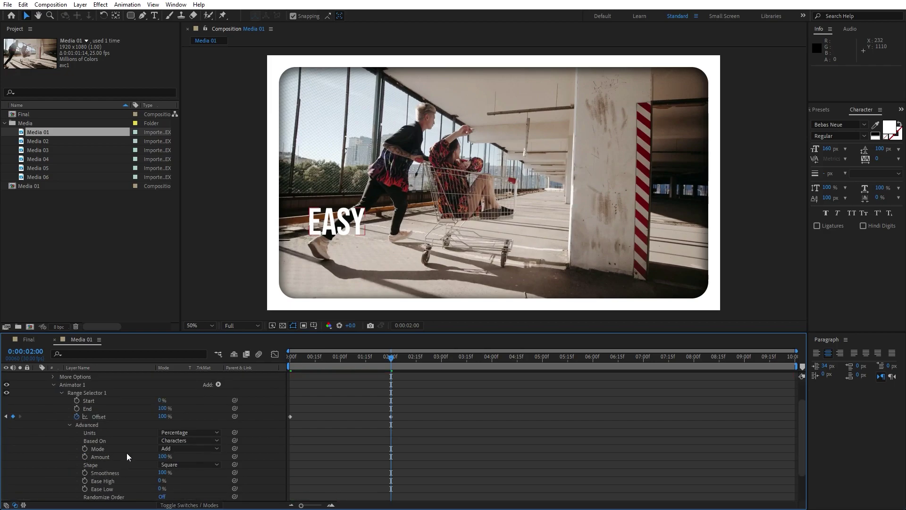
left_click(173, 464)
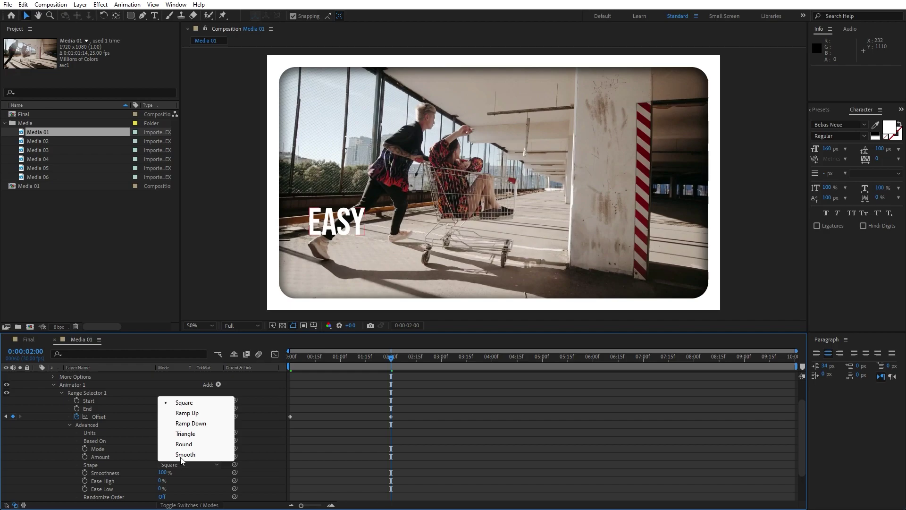
left_click(187, 413)
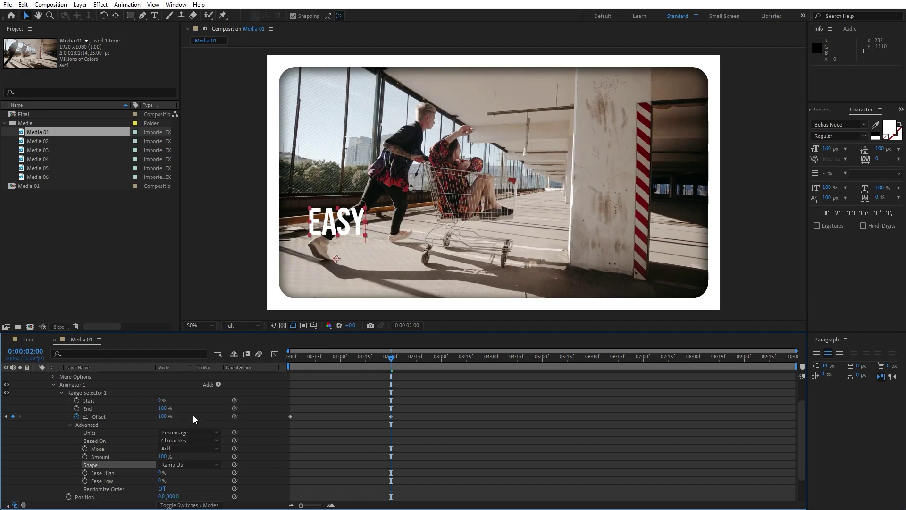
left_click(160, 472)
type("66")
key("Tab")
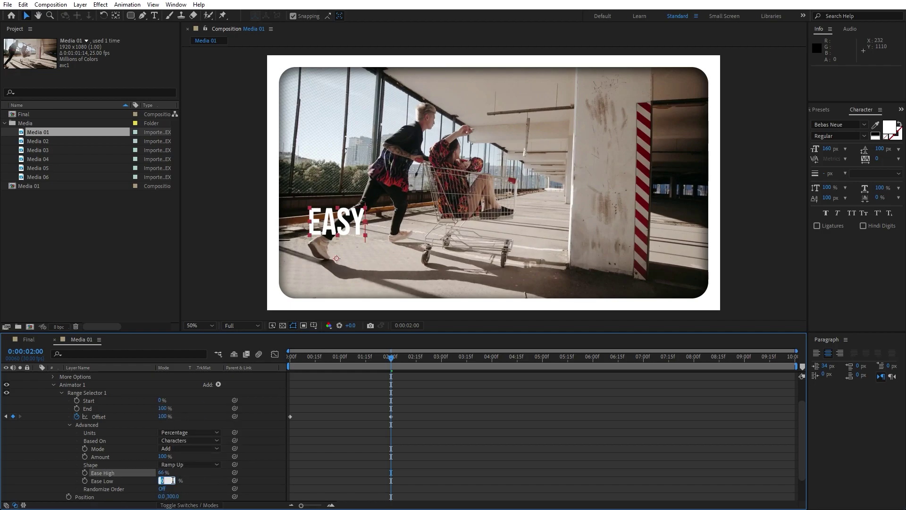
type("66")
key("Return")
mouse_move(341, 363)
left_mouse_down()
mouse_move(296, 360)
mouse_move(367, 358)
mouse_move(308, 360)
mouse_move(358, 360)
left_mouse_up()
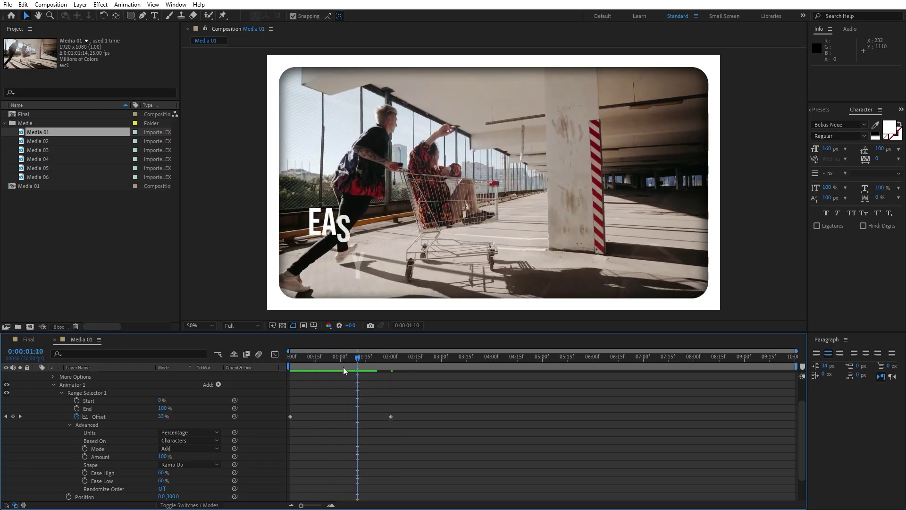
Turn on Randomize Order for the EASY Range Selector, preview the letter animation and collapse the animator's properties.
left_click(161, 488)
left_click(312, 363)
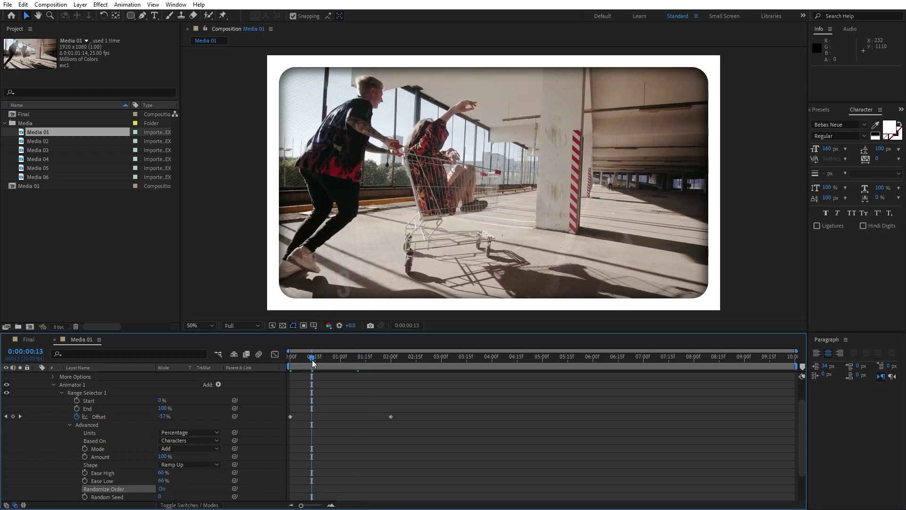
key("space")
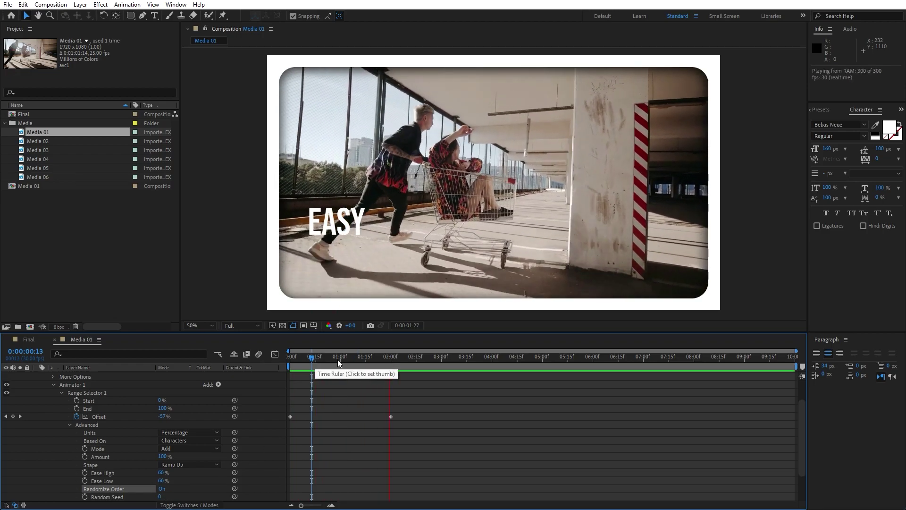
left_click(307, 358)
scroll(179, 435, "up", 1)
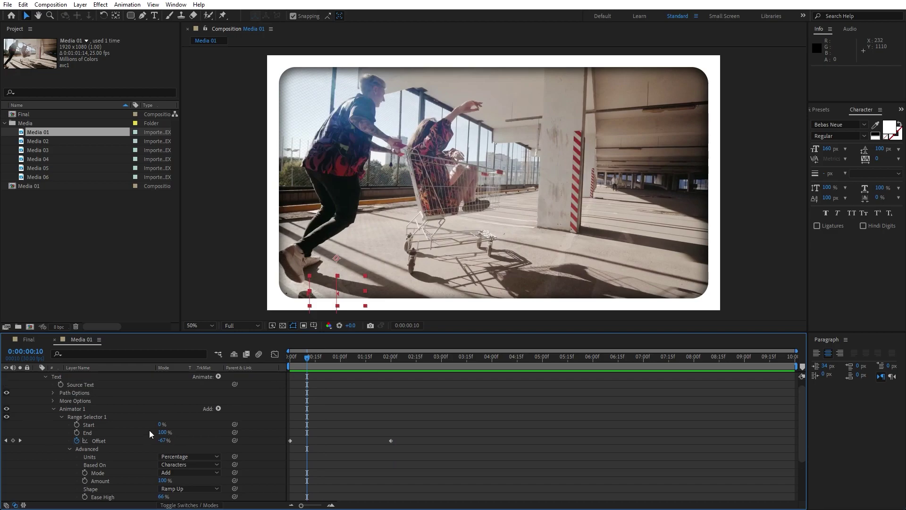
left_click(53, 408)
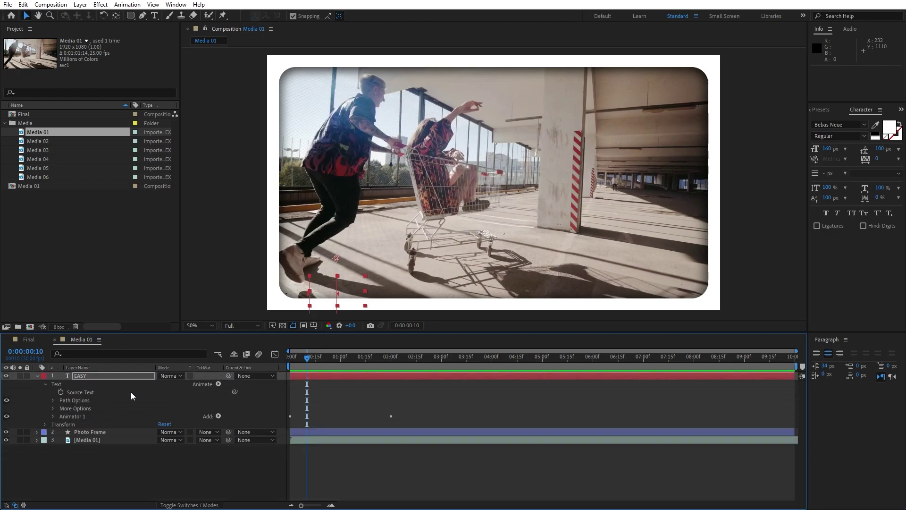
key("space")
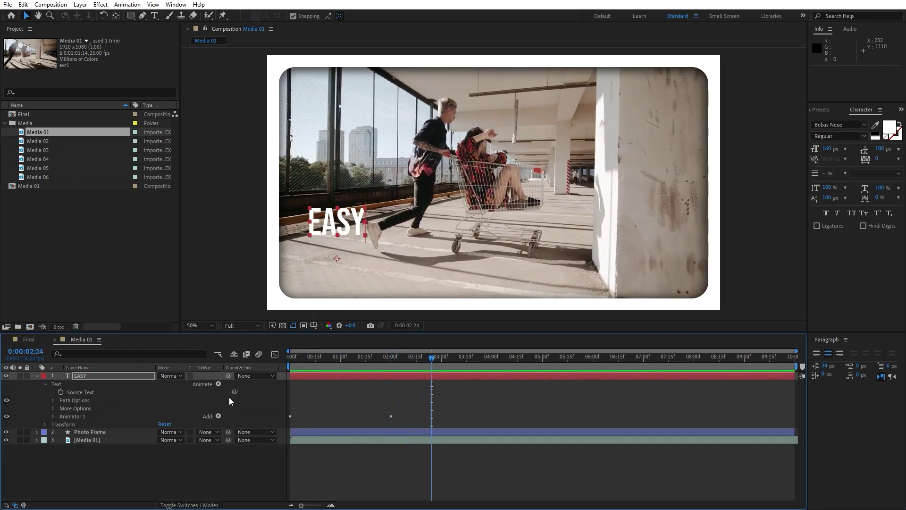
Duplicate the EASY text layer and move the copy 120 px straight down to position 294, 980.
left_click(91, 375)
key("ctrl+d")
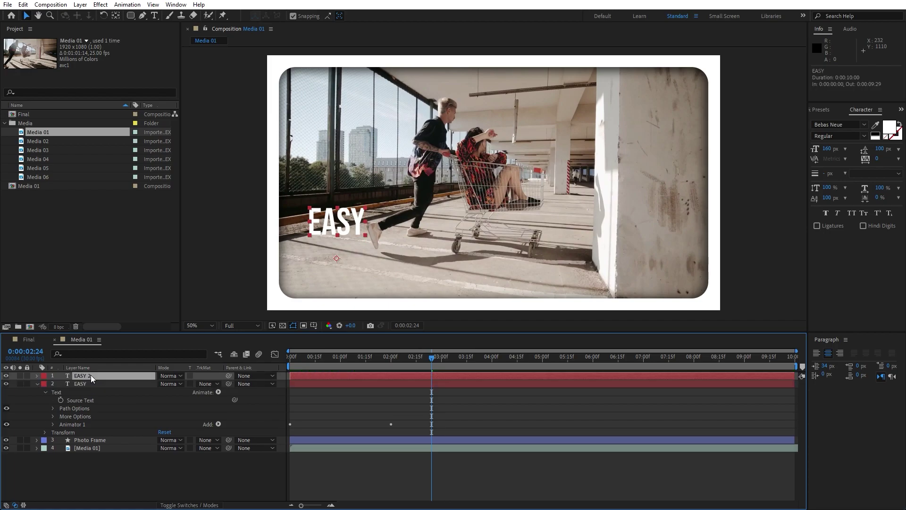
key("shift+Down")
key("shift+Down")
key("shift+Down")
key("shift+Down")
key("shift+Down")
key("shift+Down")
key("shift+Down")
key("shift+Down")
key("shift+Down")
key("shift+Down")
key("shift+Down")
key("shift+Down")
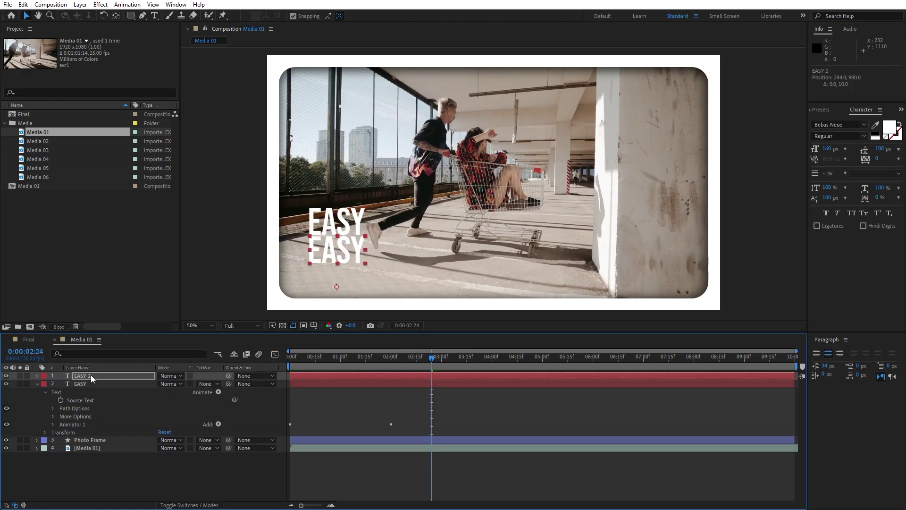
Change the duplicated layer's text to SLIDESHOW and set its font size to 80 px.
double_click(90, 376)
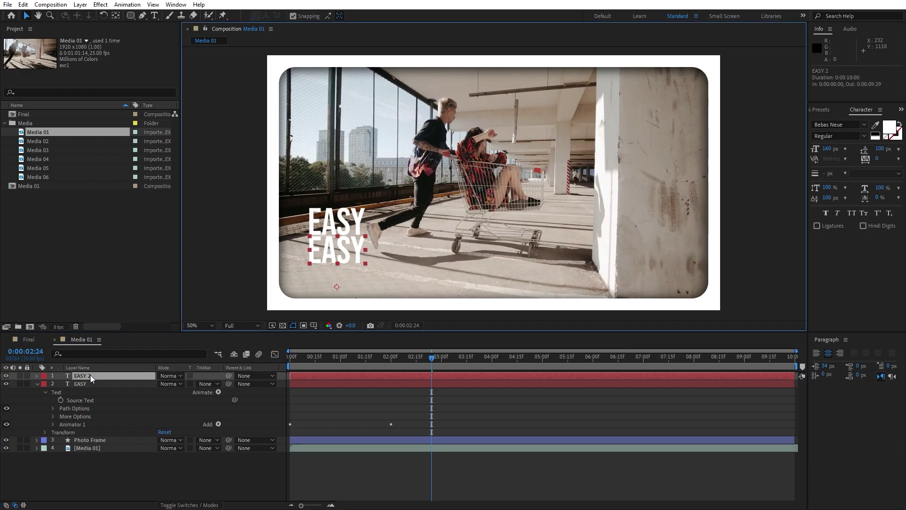
type("SLIDES")
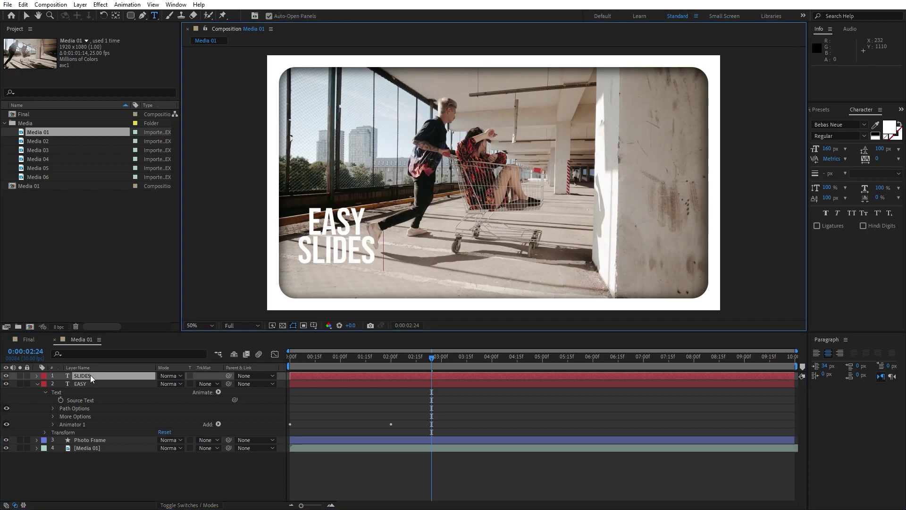
type("HOW")
double_click(90, 375)
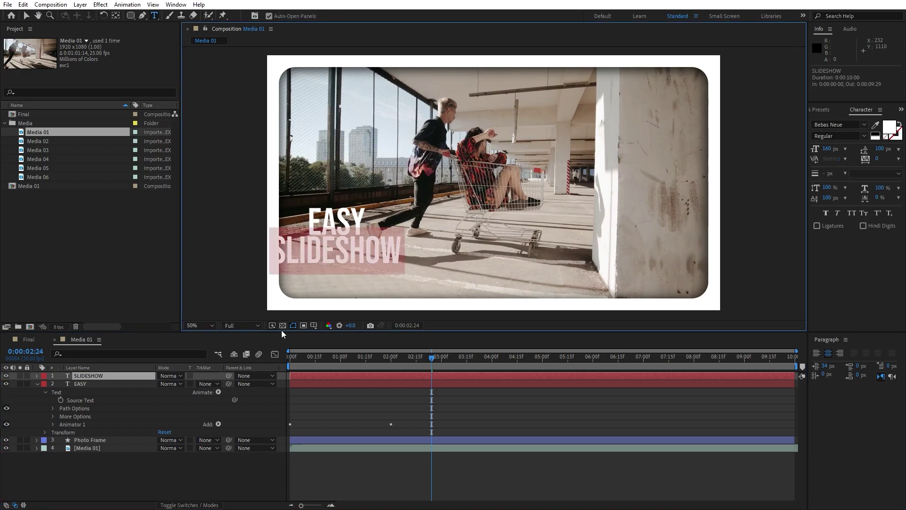
left_click(828, 149)
type("80")
key("Return")
left_click(111, 421)
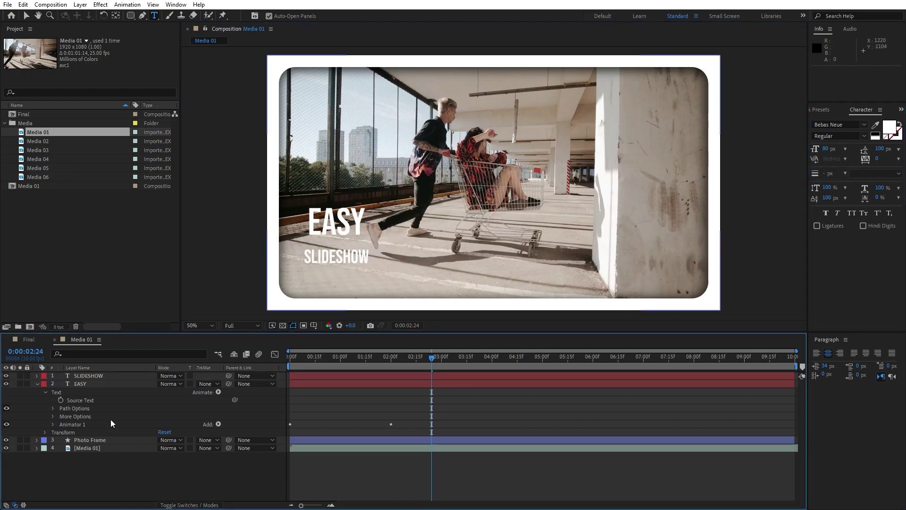
Move the SLIDESHOW layer up to position 294, 930, just beneath EASY, and preview both text animations.
left_click(99, 375)
key("Return")
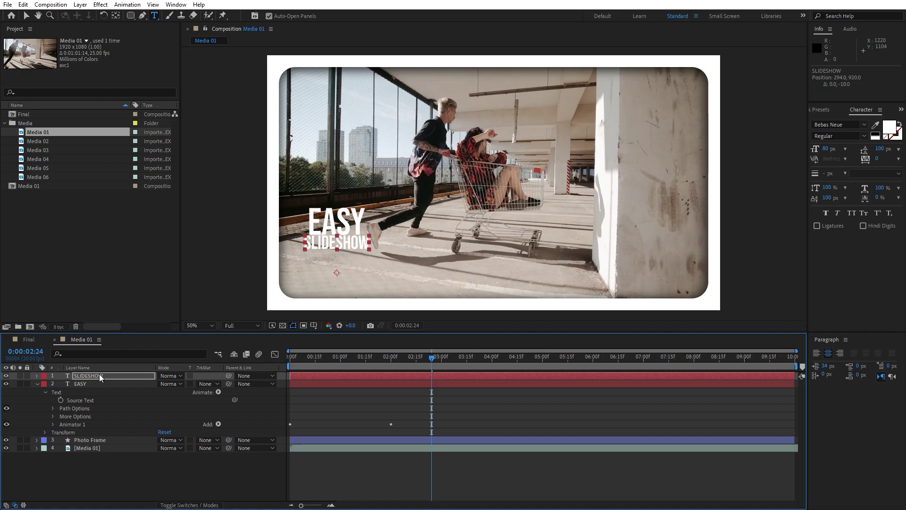
key("Down")
key("Down")
key("Down")
key("Down")
key("Down")
key("Down")
key("Down")
key("Down")
key("Down")
key("Down")
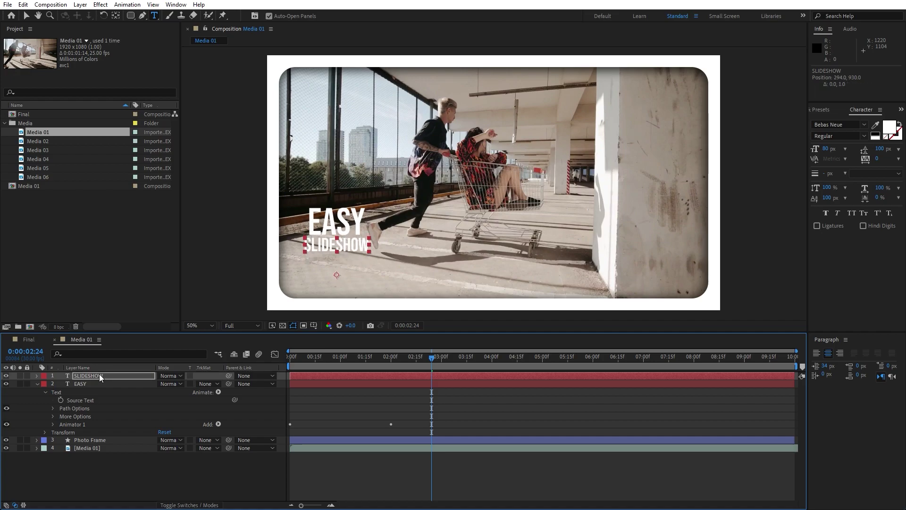
key("space")
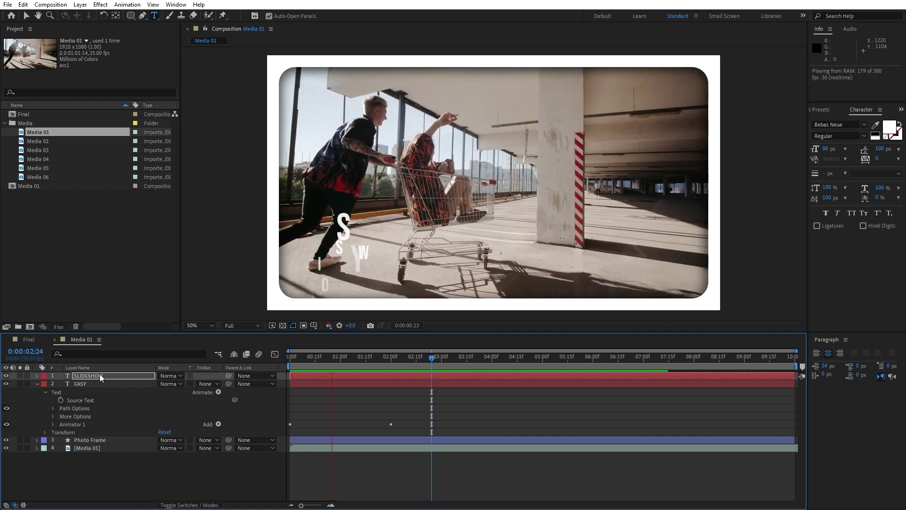
key("space")
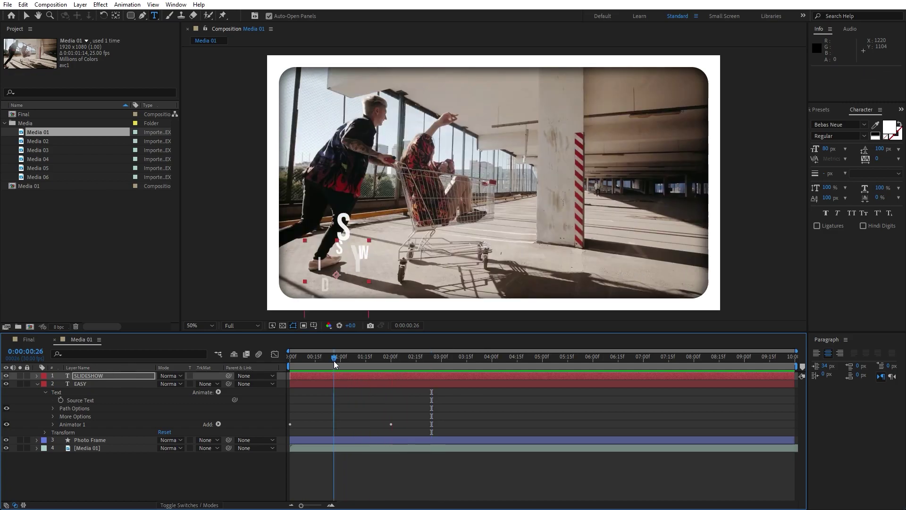
Collapse the EASY properties, place the SLIDESHOW layer below EASY, shift its start to 15 frames and preview the staggered titles.
left_click(38, 384)
left_click_drag(99, 377, 97, 386)
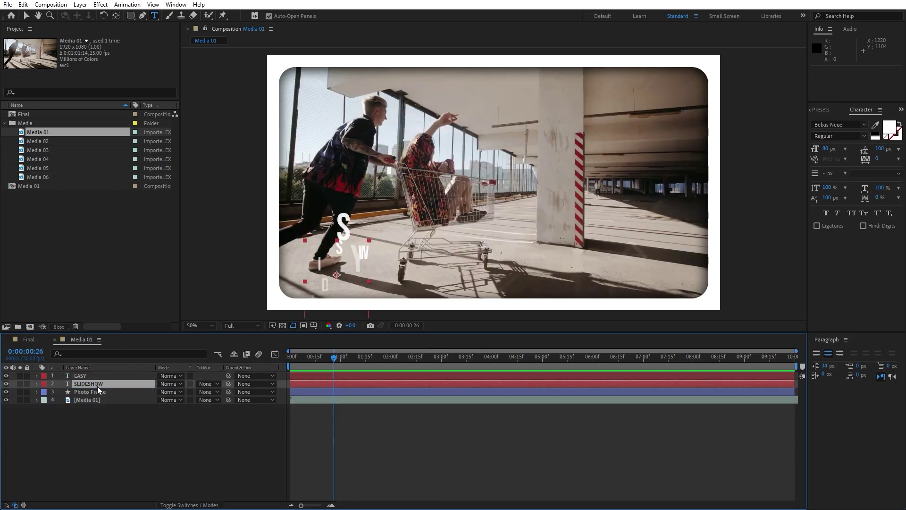
left_click_drag(297, 384, 293, 359)
key("space")
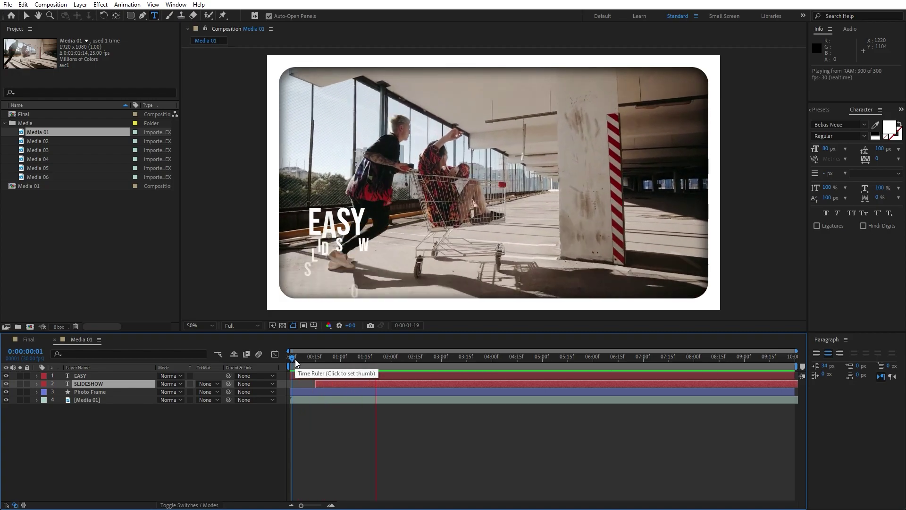
left_click(295, 361)
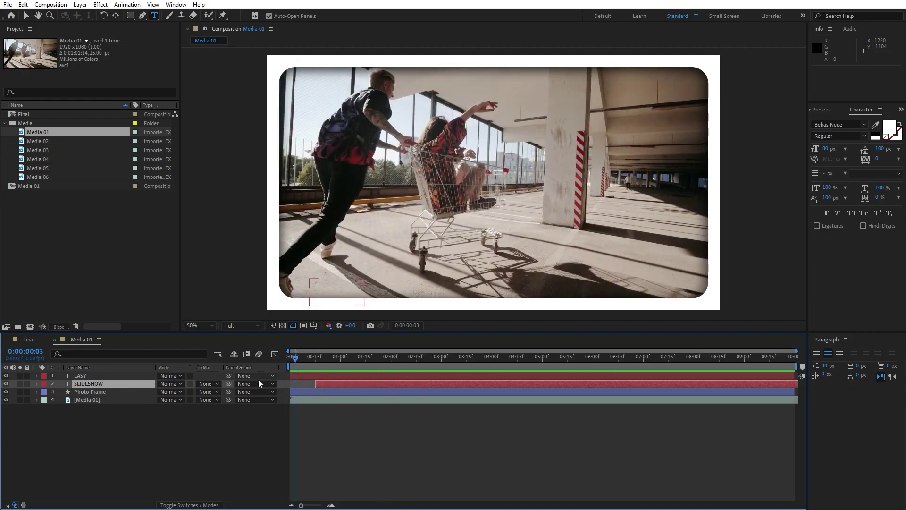
Apply Drop Shadow to both the EASY and SLIDESHOW layers with Softness 10, and preview the titles.
left_click(92, 376, "ctrl")
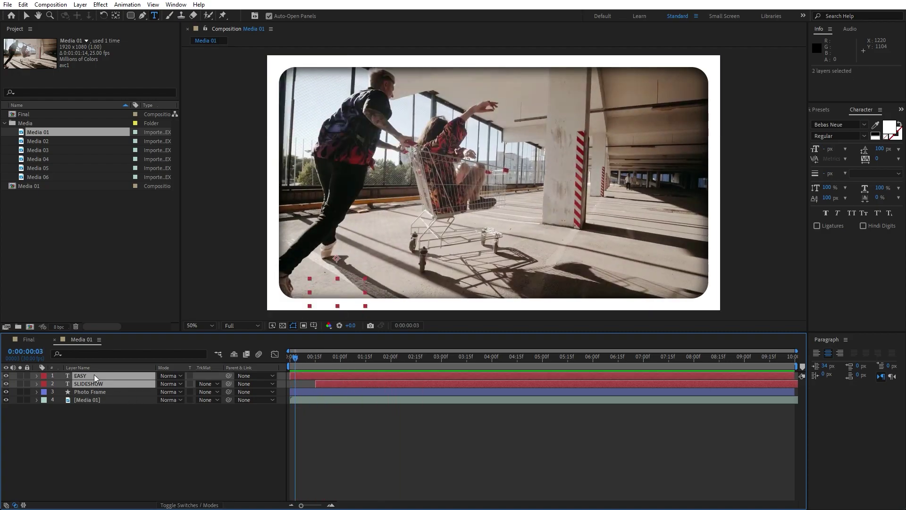
left_click(821, 110)
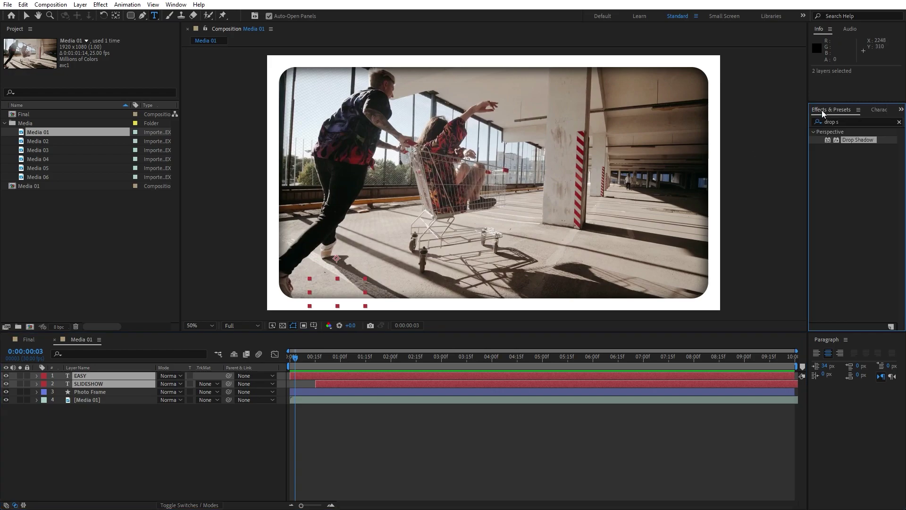
double_click(857, 140)
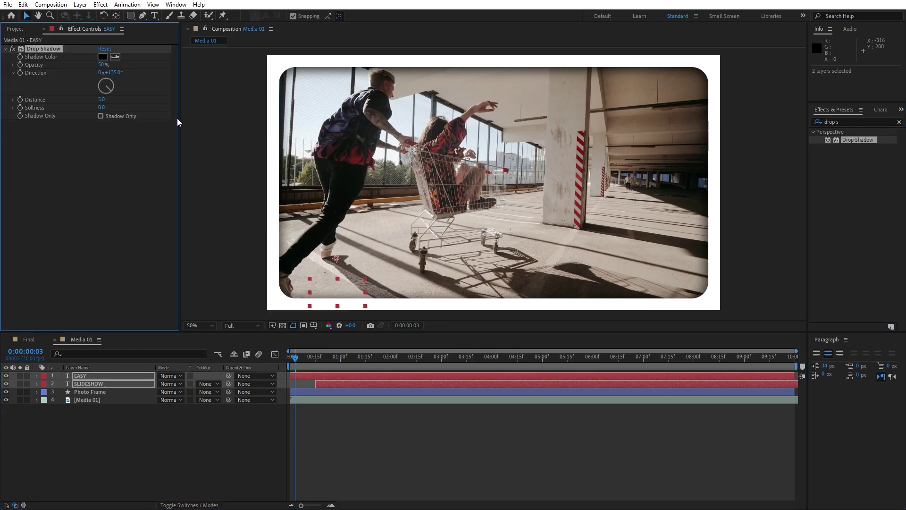
left_click(103, 108)
type("10")
left_click(140, 414)
left_click_drag(296, 357, 449, 356)
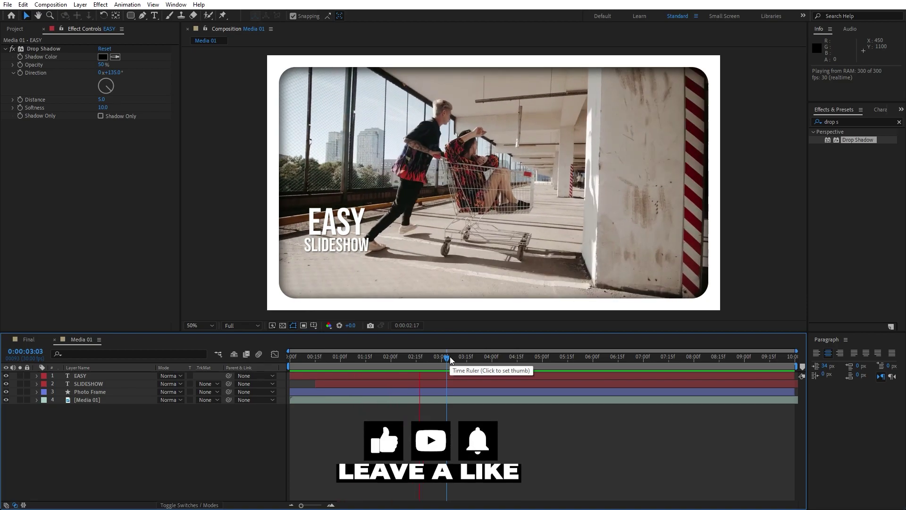
left_click(494, 357)
left_click_drag(494, 362, 491, 361)
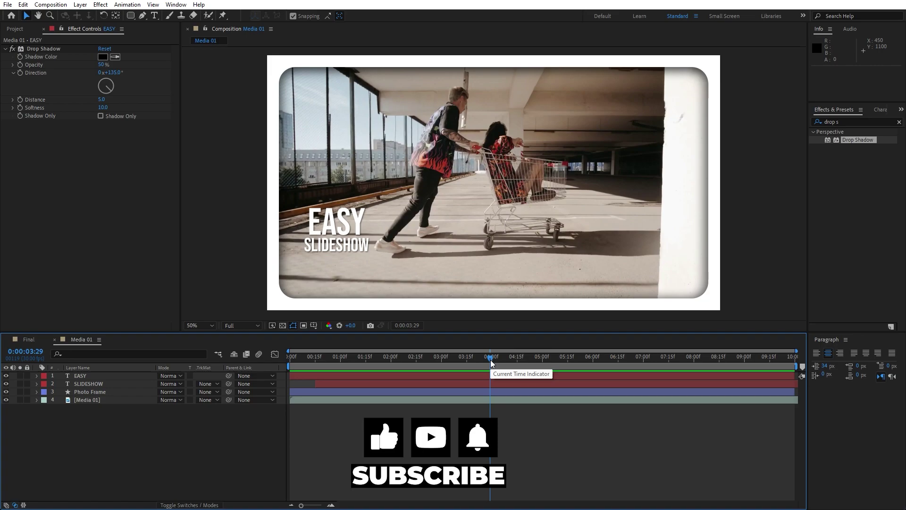
Add an adjustment layer above the titles in Media 01 and name it Light Sweep.
right_click(148, 448)
mouse_move(179, 333)
left_click(317, 409)
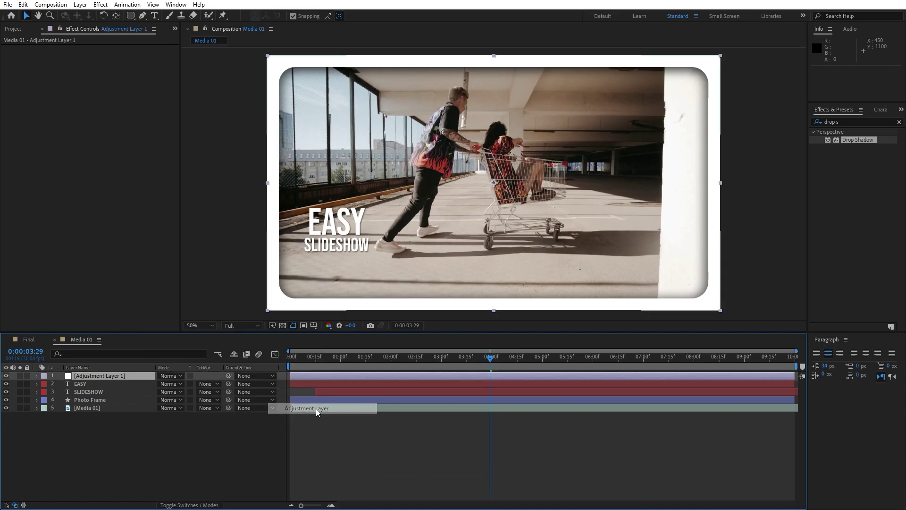
key("Return")
type("Light Sweep")
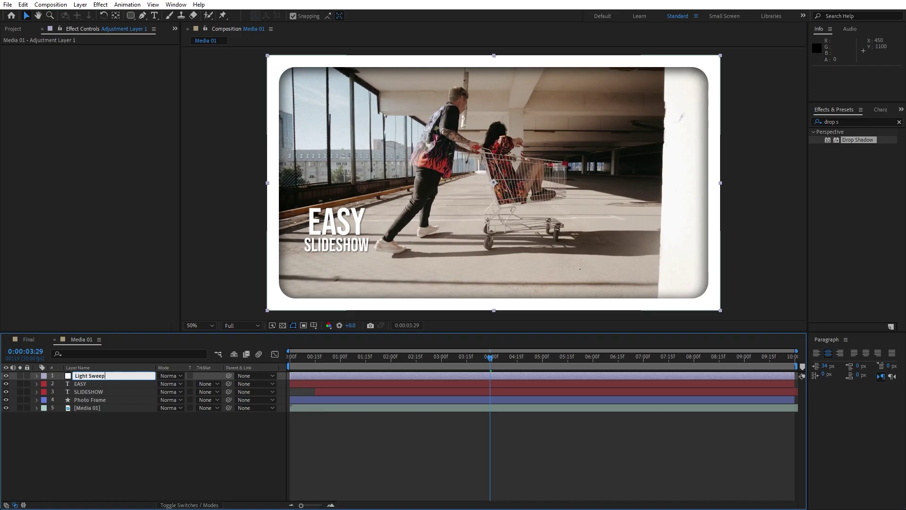
left_click(304, 449)
Find the CC Light Sweep effect and apply it to the Light Sweep adjustment layer.
key("ctrl+5")
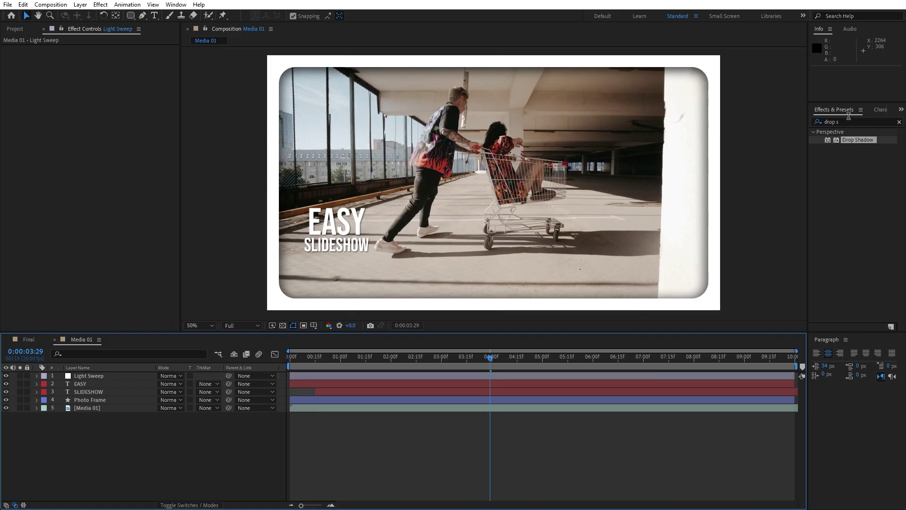
type("light se")
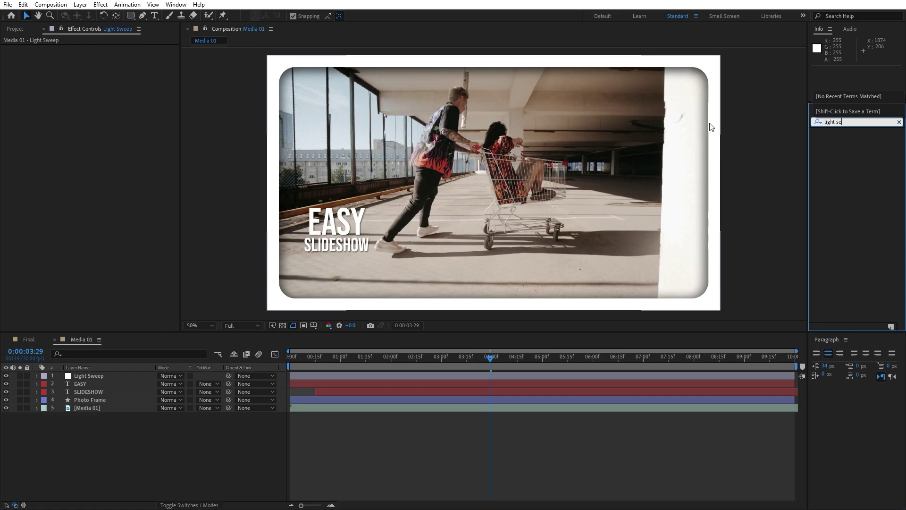
key("BackSpace")
type("w")
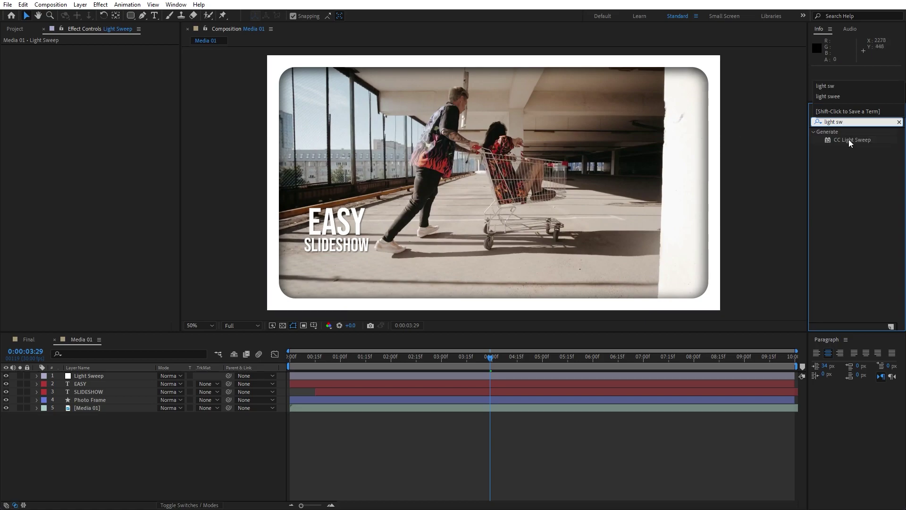
left_click_drag(848, 140, 119, 376)
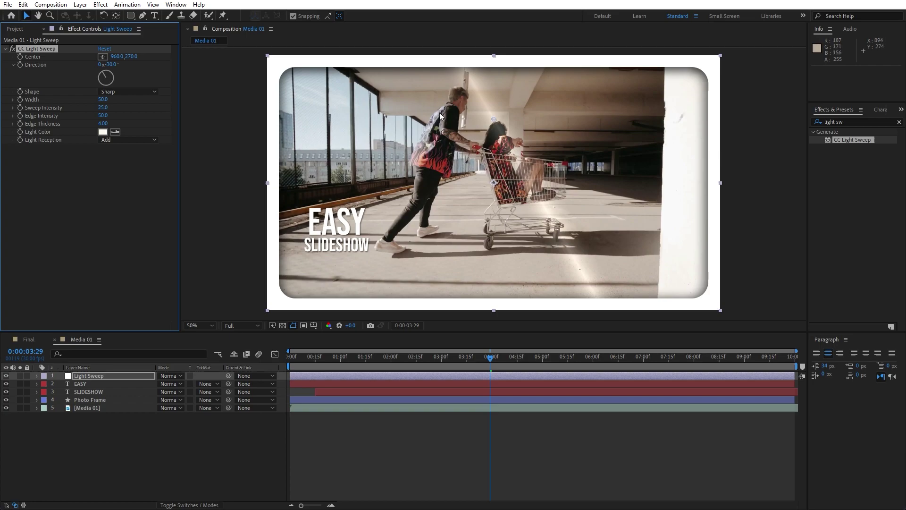
Set both Edge Thickness and Edge Intensity of CC Light Sweep to 0.
left_click(102, 123)
type("0")
key("shift+Tab")
type("0")
left_click(112, 158)
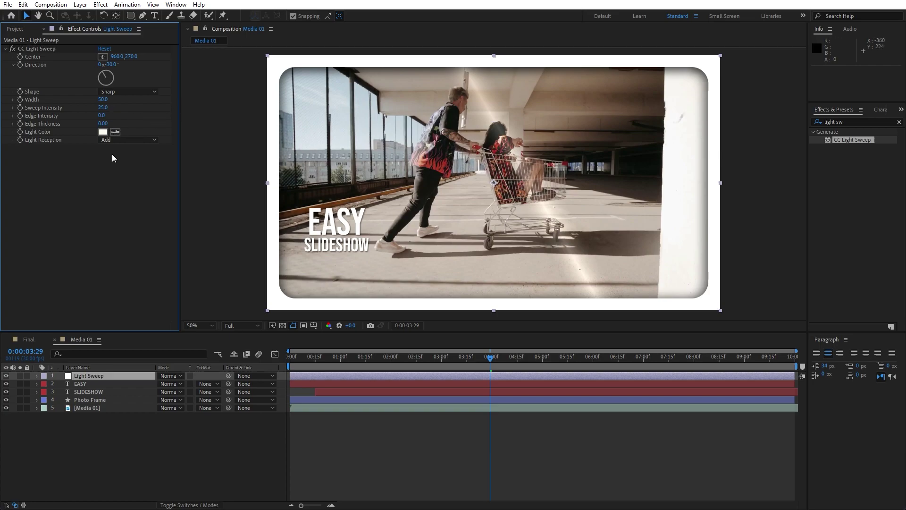
left_click(98, 429)
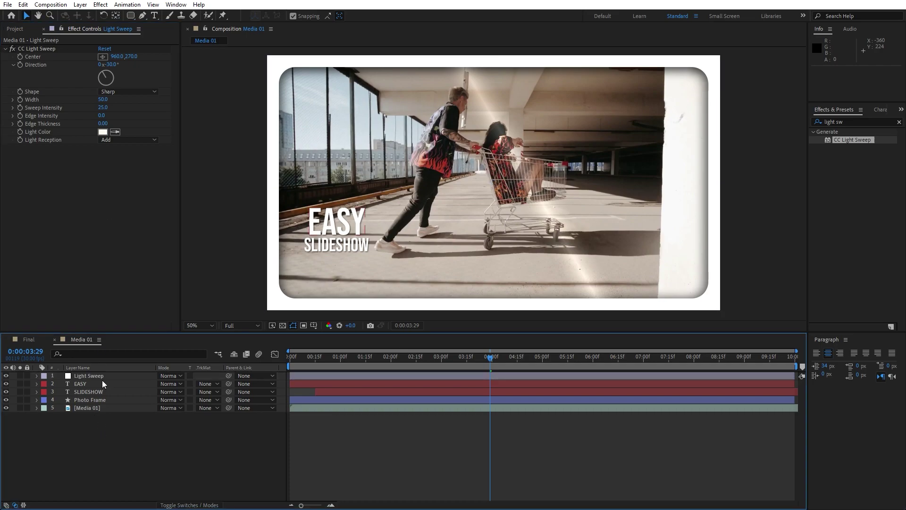
Set the Light Sweep layer's opacity to 50% and collapse its properties, leaving the sweep direction at -30°.
left_click(102, 380)
key("t")
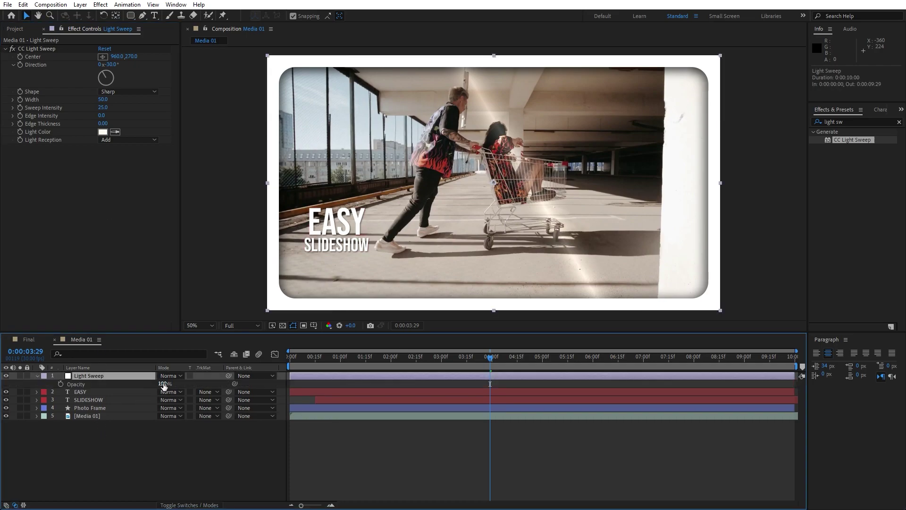
left_click_drag(163, 384, 152, 384)
left_click(160, 385)
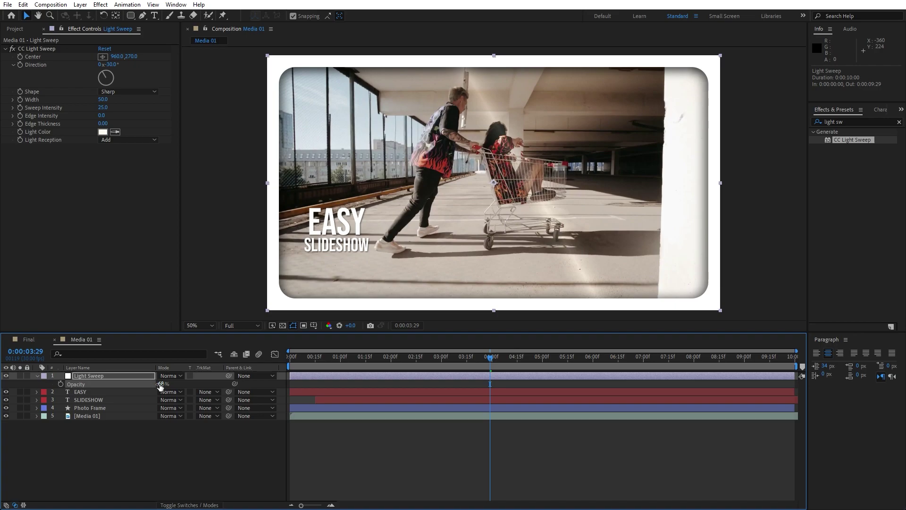
type("50")
left_click(165, 438)
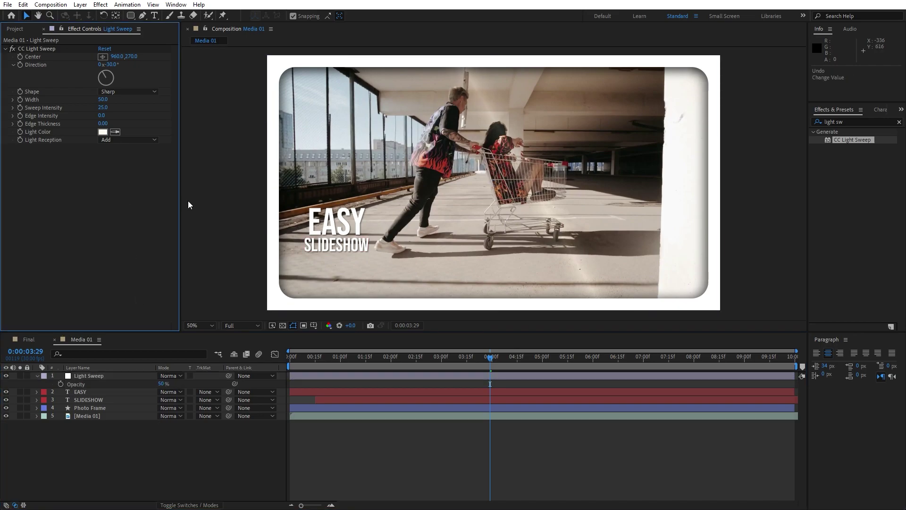
left_click_drag(103, 81, 127, 87)
key("ctrl+z")
left_click(36, 376)
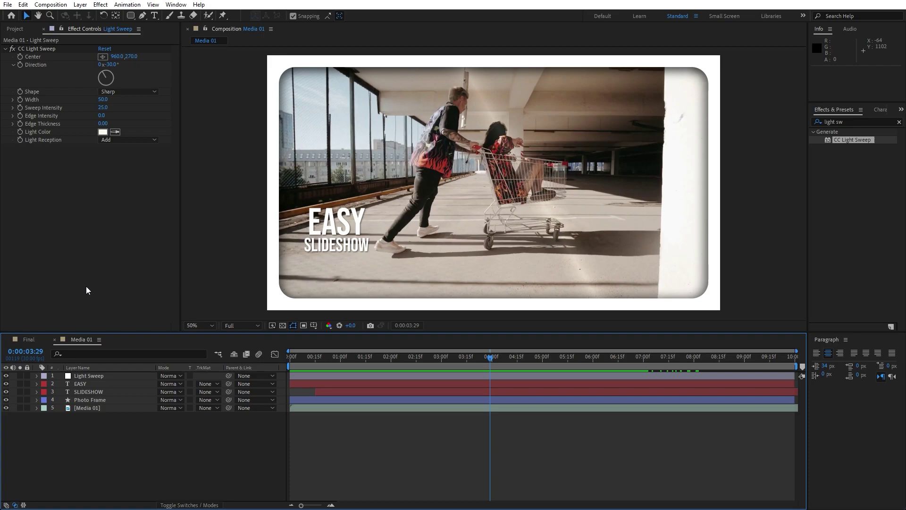
Collapse the Media folder, close the Media 01 timeline, add the Media 01 composition to Final and scrub through it.
left_click(44, 30)
left_click(92, 249)
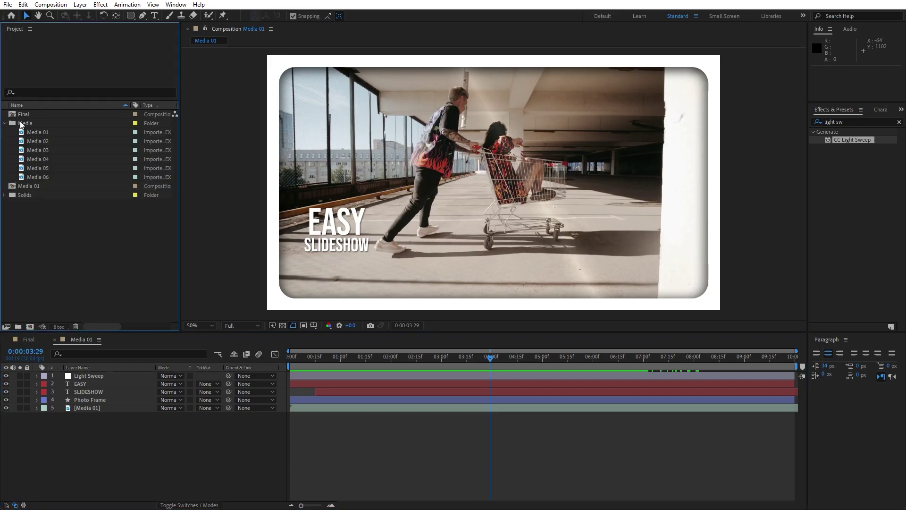
left_click(6, 124)
left_click(29, 133)
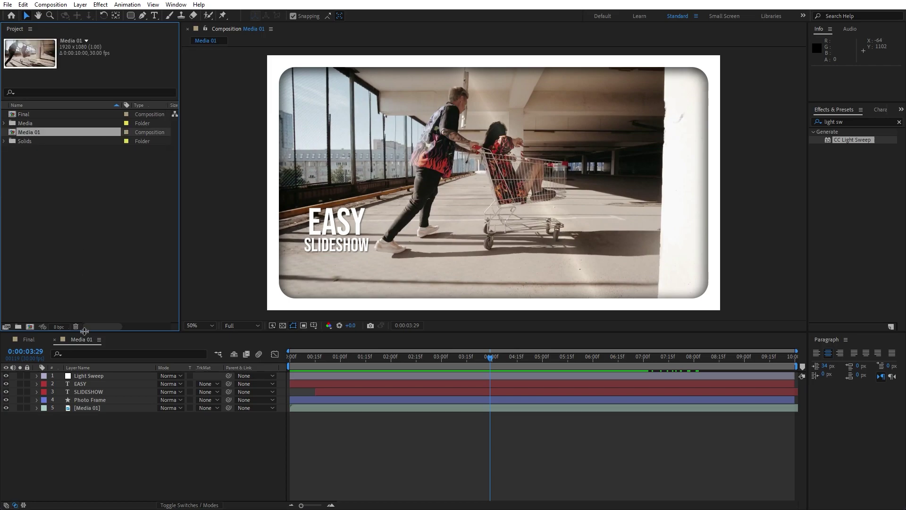
left_click(55, 339)
left_click_drag(30, 132, 109, 425)
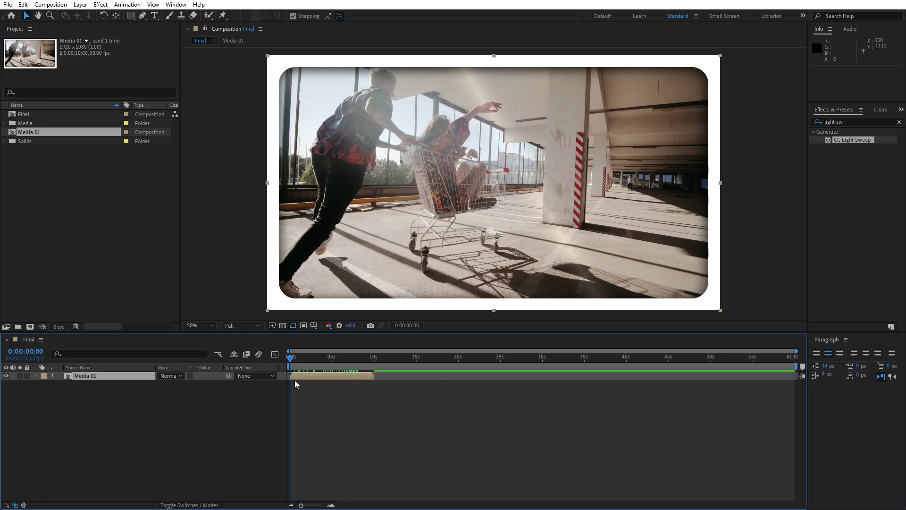
left_click_drag(298, 359, 339, 361)
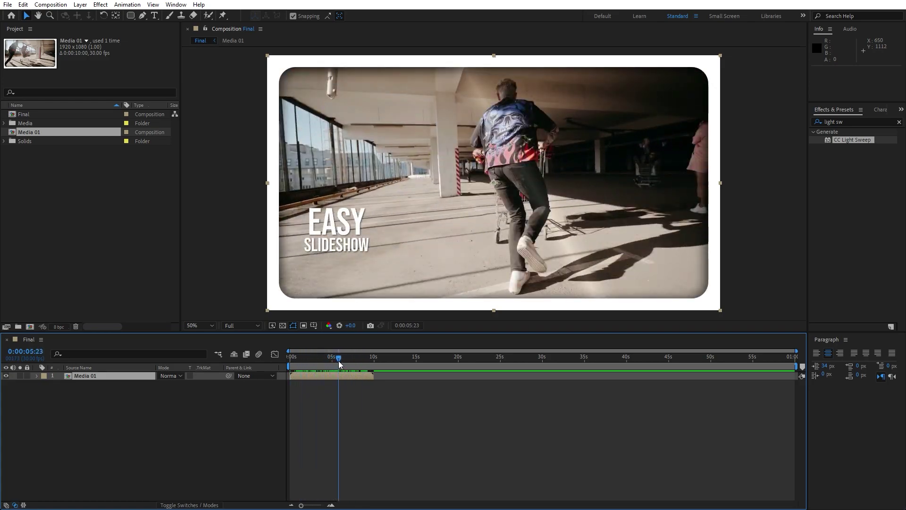
Find the CC Page Turn effect and apply it to the Media 01 layer in Final.
left_click(110, 375)
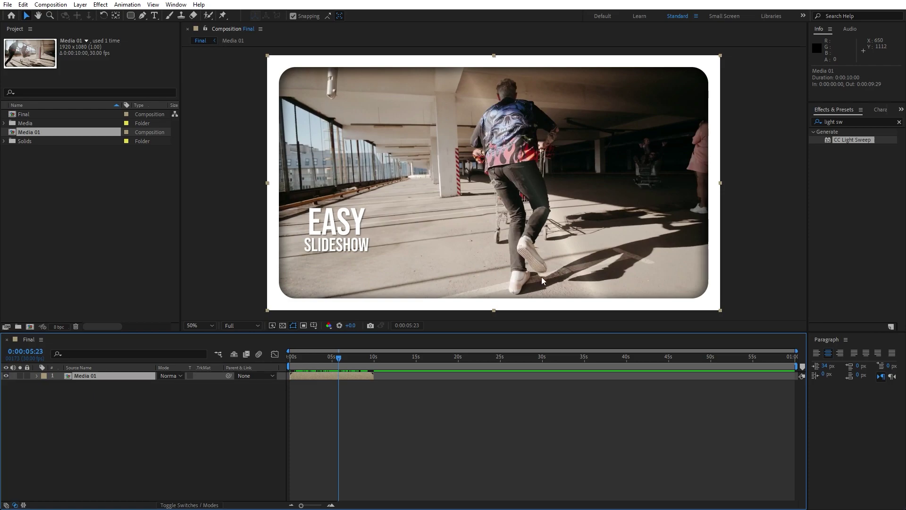
left_click(864, 121)
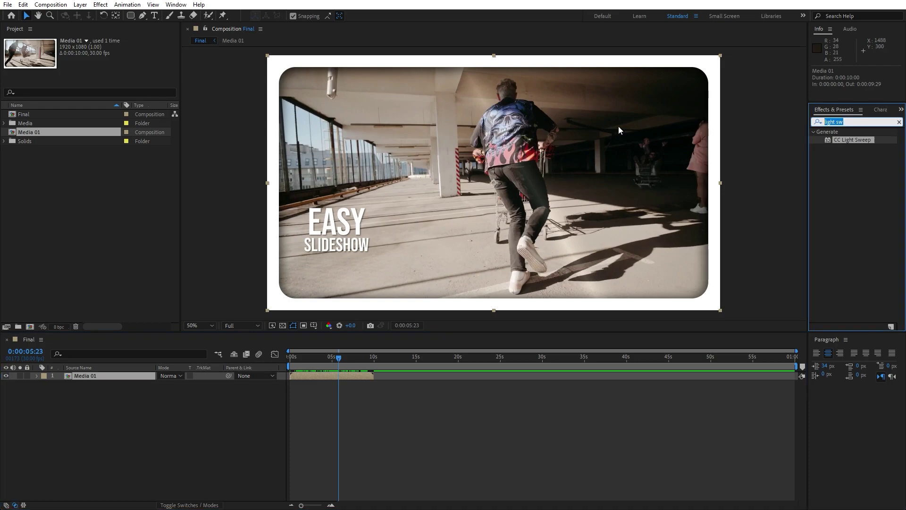
type("page tur")
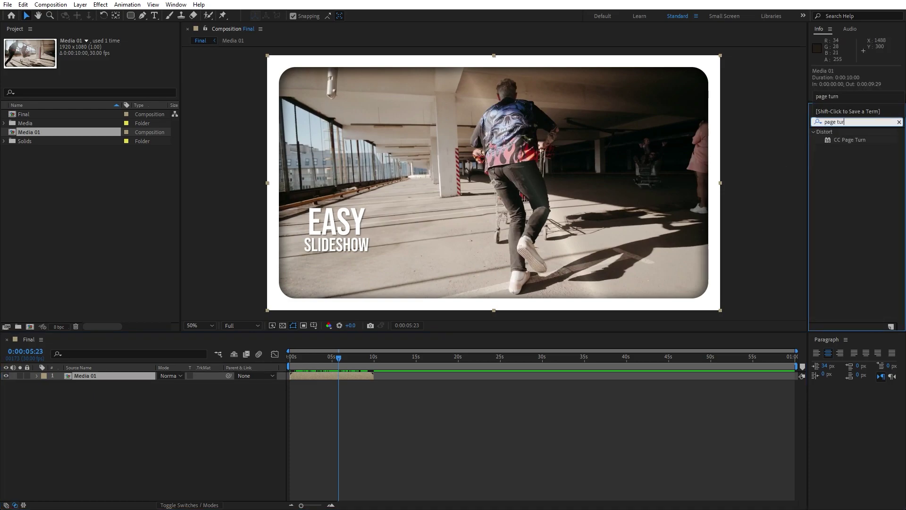
left_click_drag(848, 139, 130, 376)
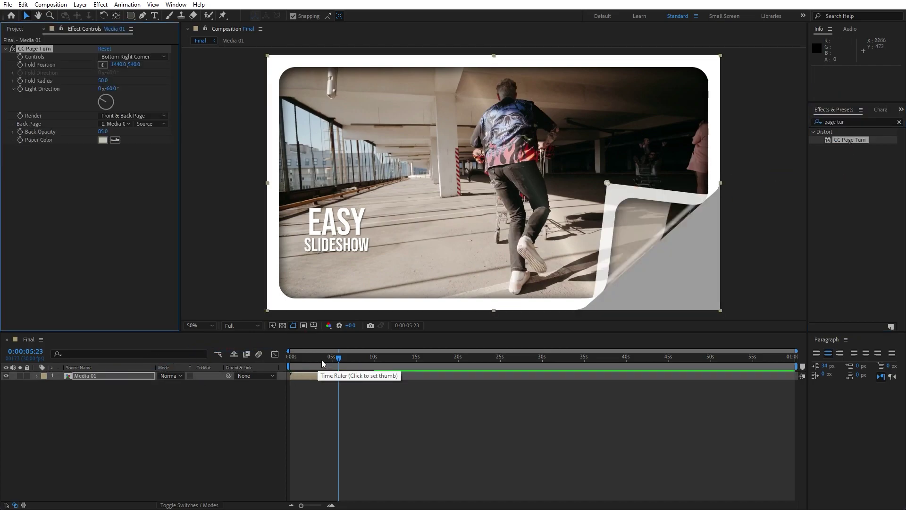
At 0:00:00:00, place the page turn's Fold Position beyond the frame's lower-right corner at 2516, 1360 and keyframe it.
left_click(289, 360)
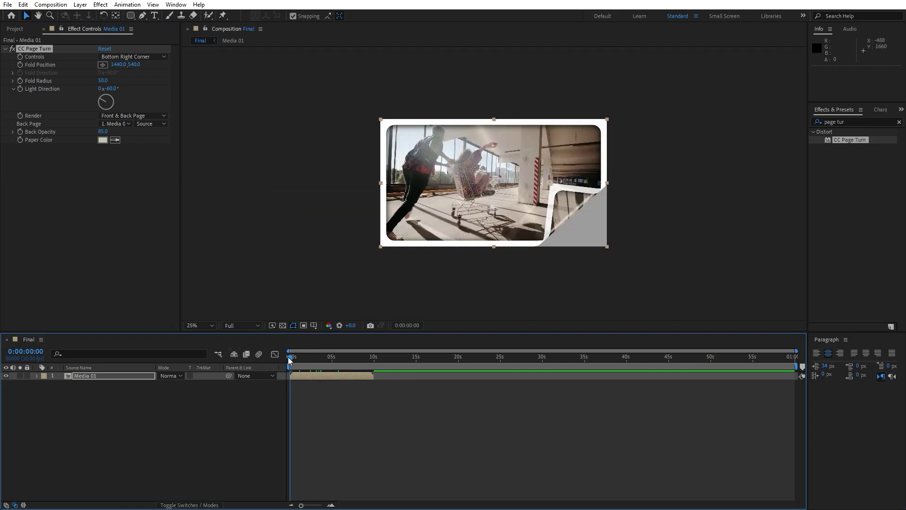
left_click(102, 65)
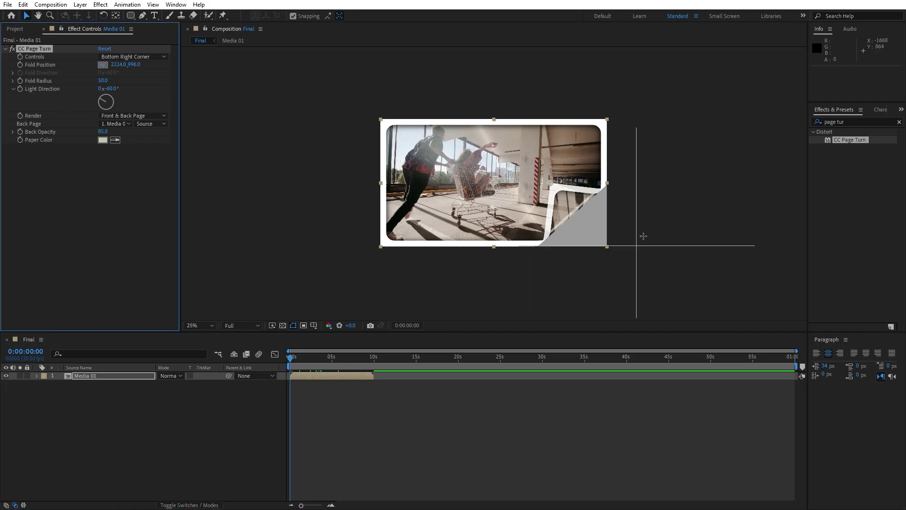
left_click(676, 278)
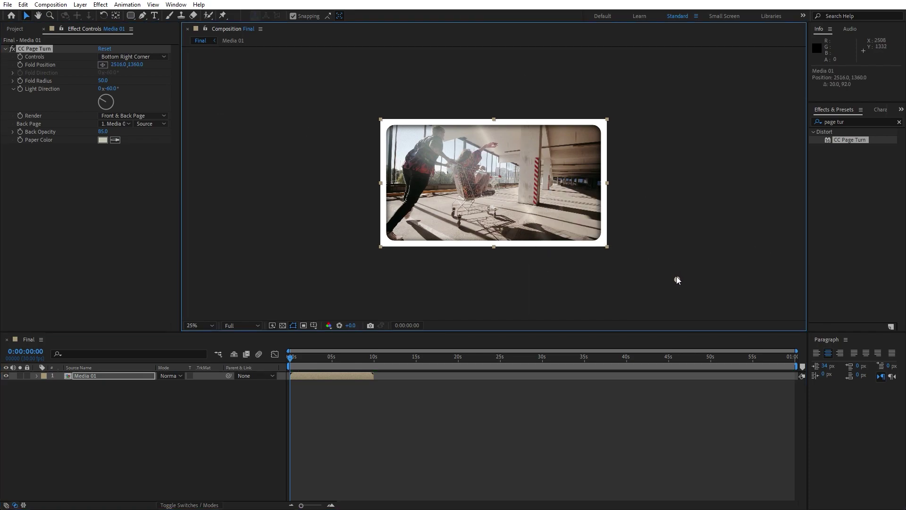
left_click(20, 65)
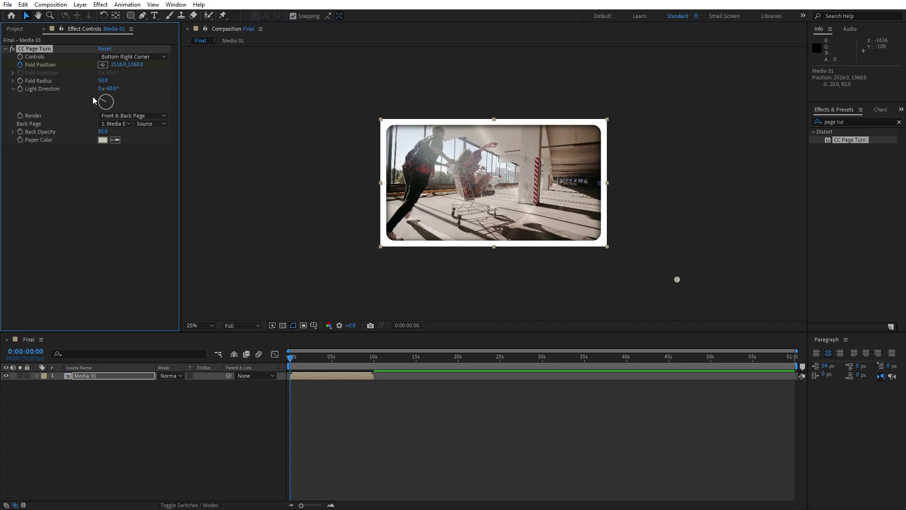
At 0:00:07:01, move the Fold Position past the frame's upper-left corner to -2140, -1040 for a complete page turn.
left_click_drag(302, 505, 315, 505)
left_click(371, 357)
left_click_drag(373, 358, 481, 354)
key("comma")
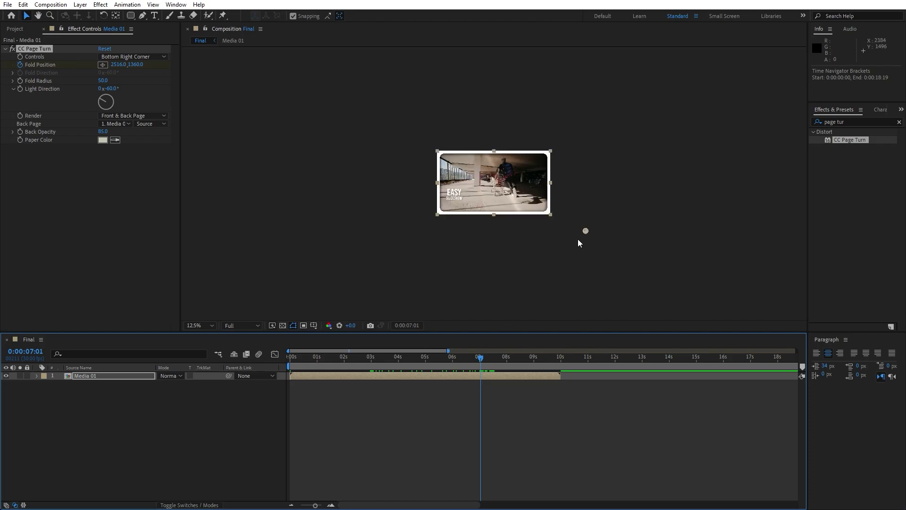
left_click_drag(585, 231, 329, 97)
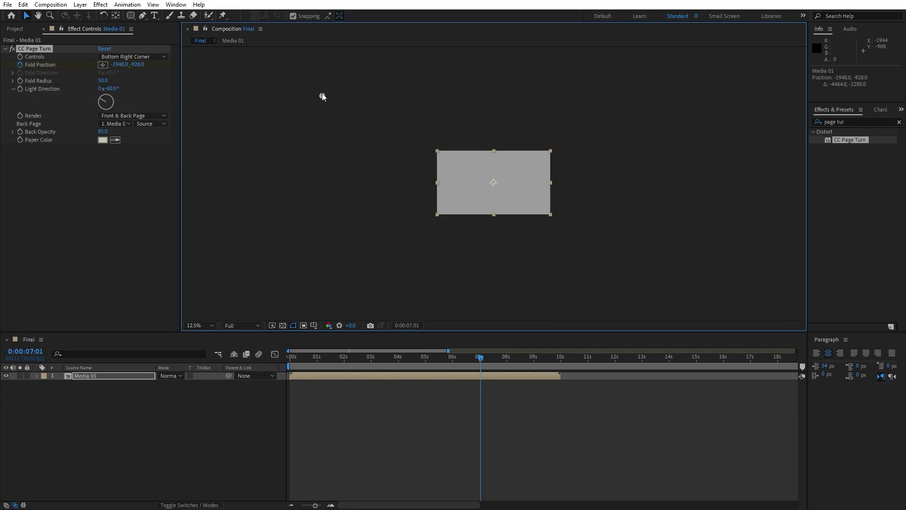
Reveal the Media 01 layer's Fold Position keyframes and apply Easy Ease to both of them.
left_click(86, 373)
key("u")
left_click_drag(530, 411, 206, 357)
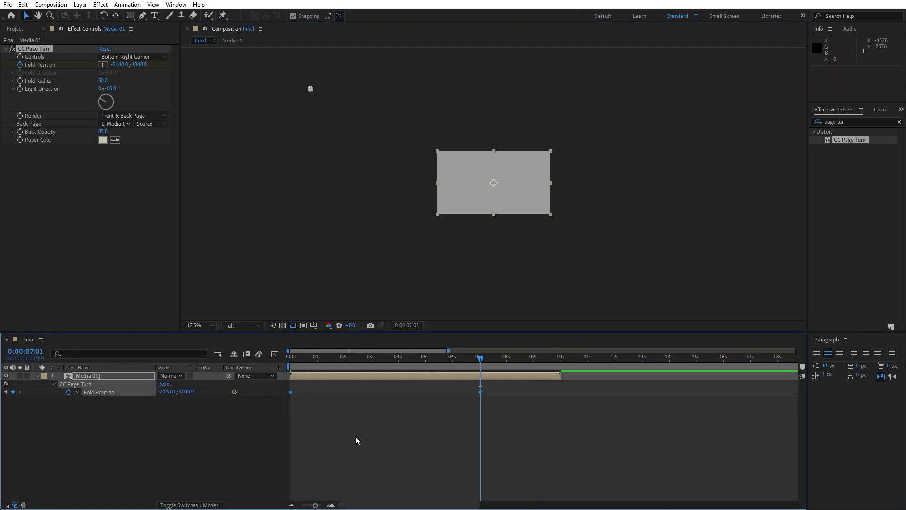
key("F9")
Reshape the Fold Position speed graph into a steep mid-turn peak of about 5480 px/sec, keeping slow starts and ends.
left_click(275, 355)
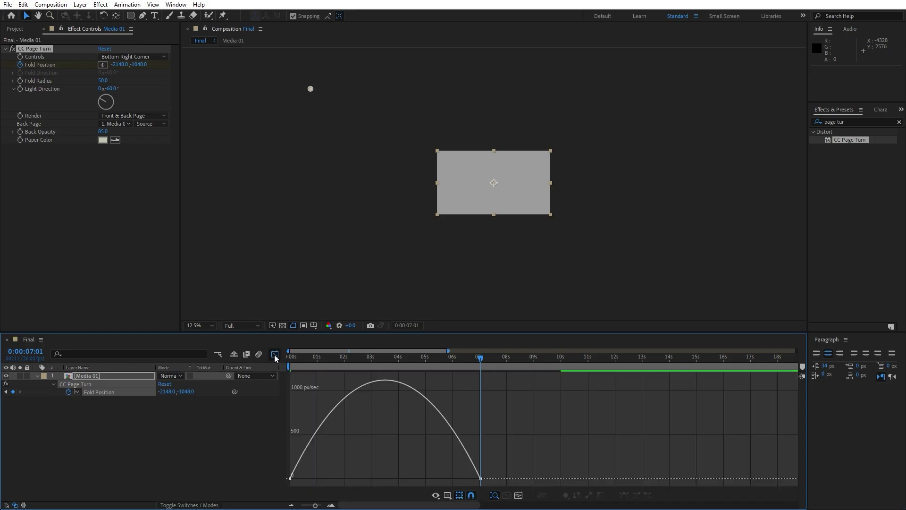
right_click(486, 423)
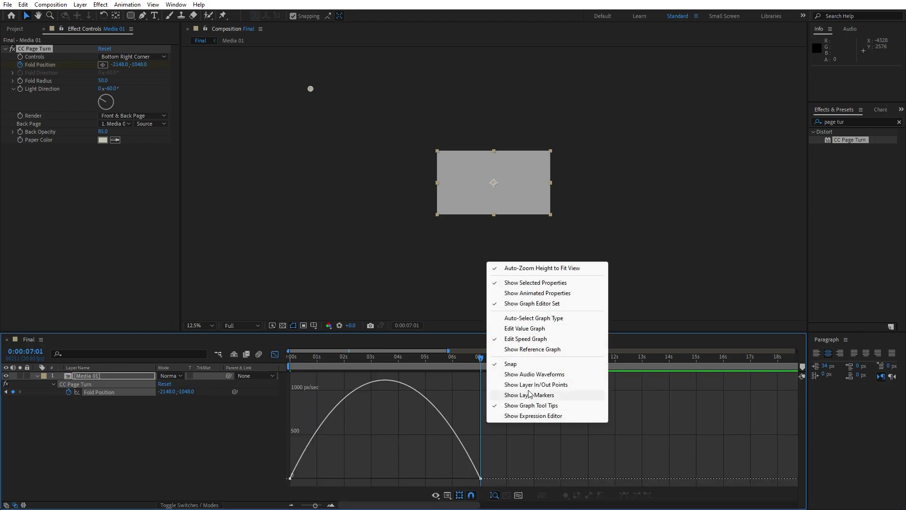
left_click(522, 343)
mouse_move(522, 445)
left_mouse_down()
mouse_move(440, 493)
mouse_move(399, 479)
left_mouse_up()
mouse_move(340, 454)
left_mouse_down()
mouse_move(280, 494)
mouse_move(374, 481)
left_mouse_up()
key("shift+F3")
Play back the Final composition to check the eased page turn.
key("period")
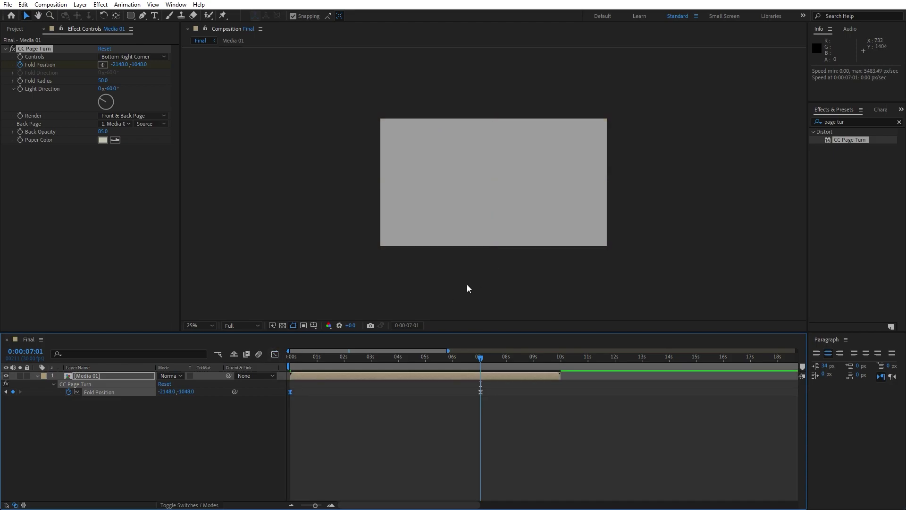
key("space")
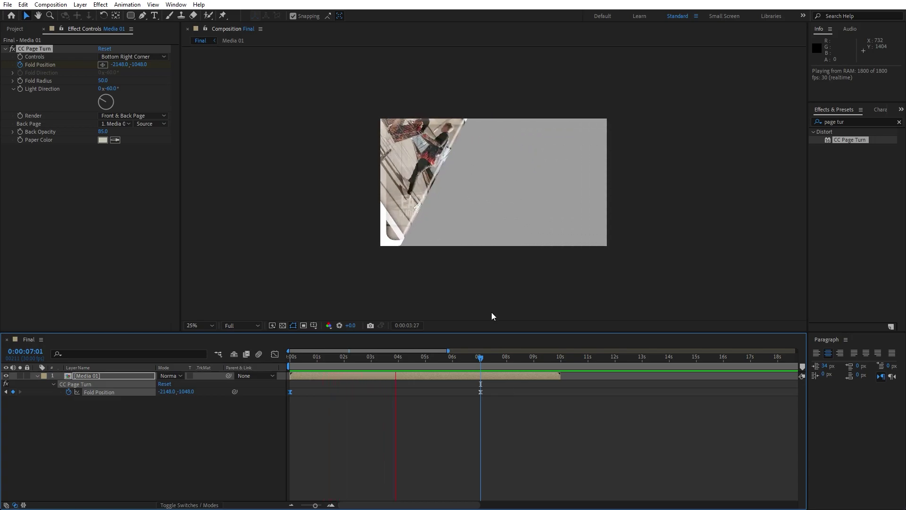
key("space")
At 0:00:00:00, keyframe the page turn's Fold Radius on Media 01 with a value of 100.
key("Home")
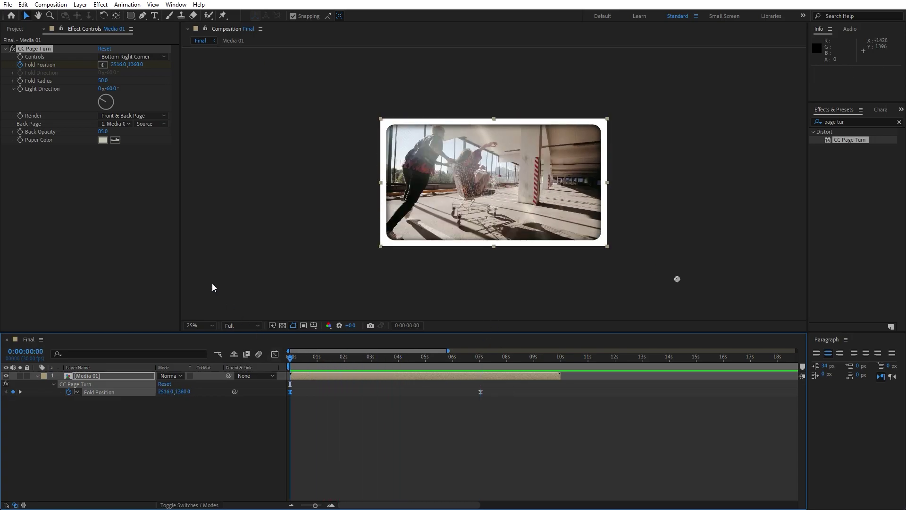
left_click(93, 217)
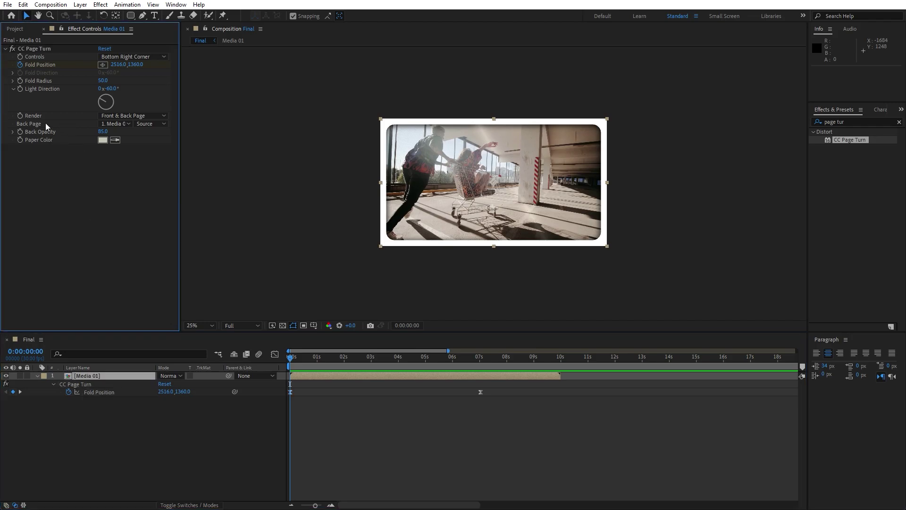
left_click(26, 86)
left_click(104, 80)
type("100")
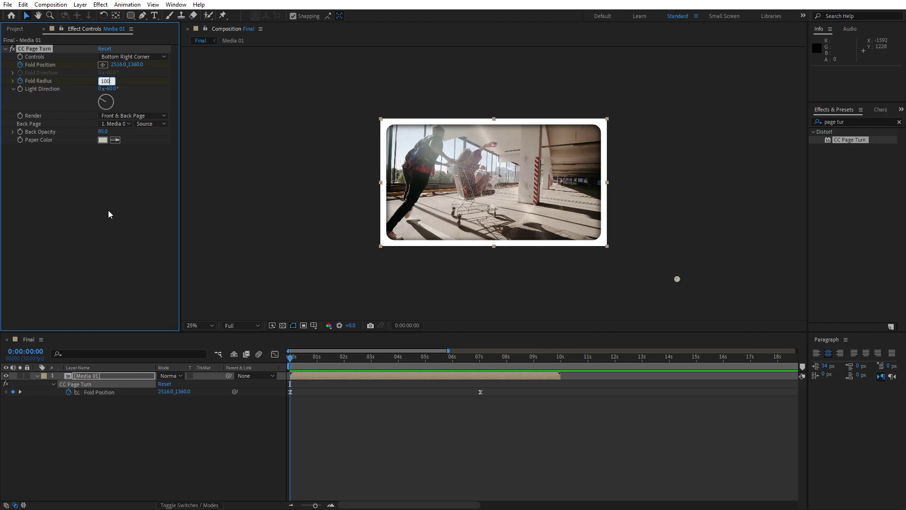
key("Return")
At 0:00:07:01, set the page turn's Fold Radius to 500 and preview the animation.
left_click_drag(352, 362, 480, 362)
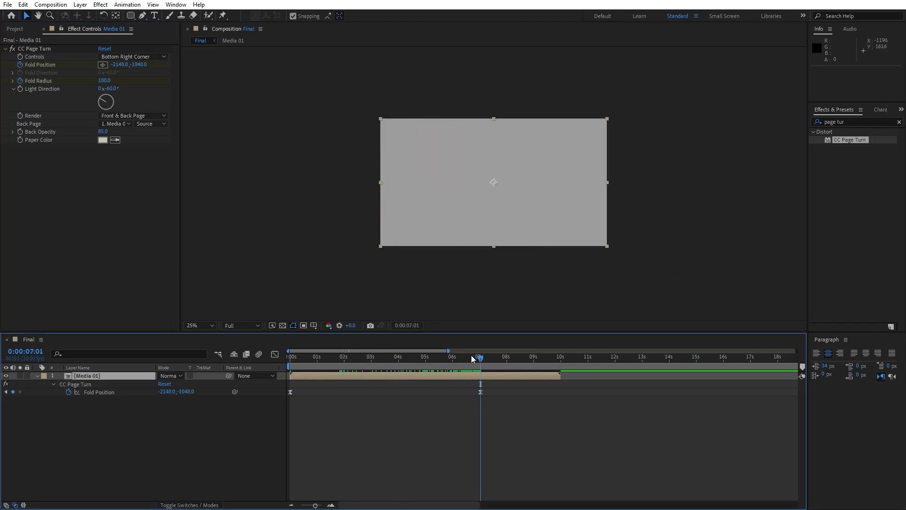
left_click(106, 82)
type("500")
key("Return")
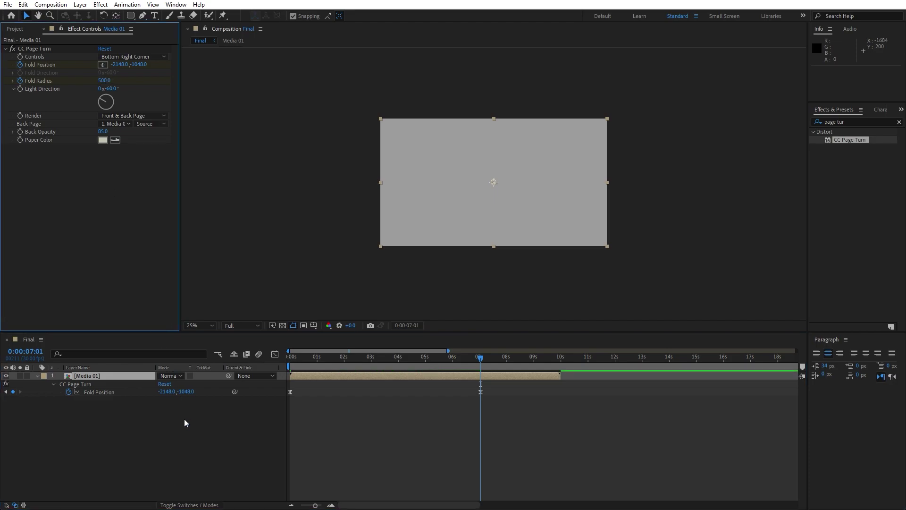
left_click(184, 418)
key("space")
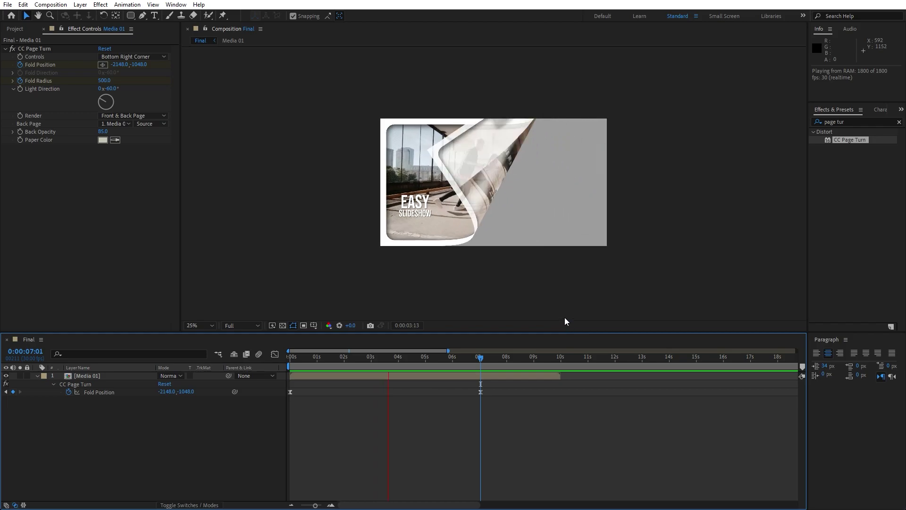
At 0:00:03:20, set the page turn's Back Opacity to 100 and its Back Page to None.
left_click(402, 360)
left_click_drag(402, 361, 389, 367)
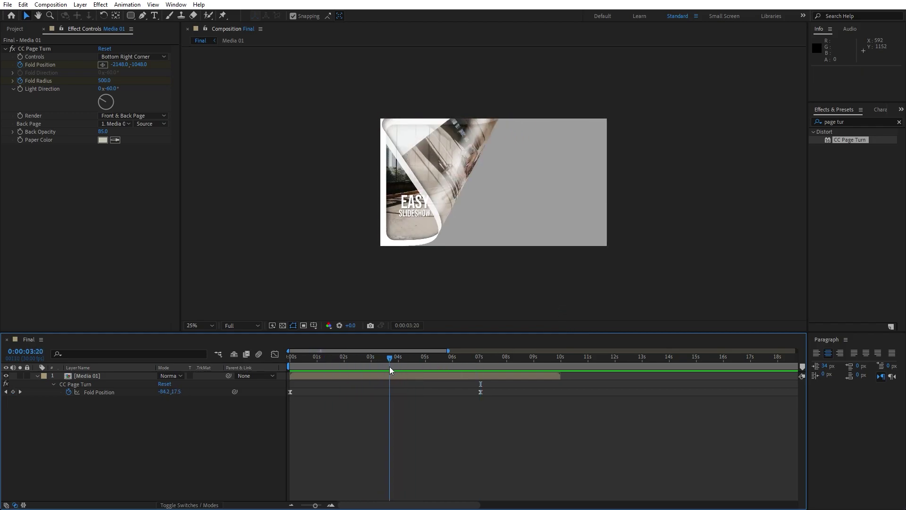
left_click(101, 134)
type("100")
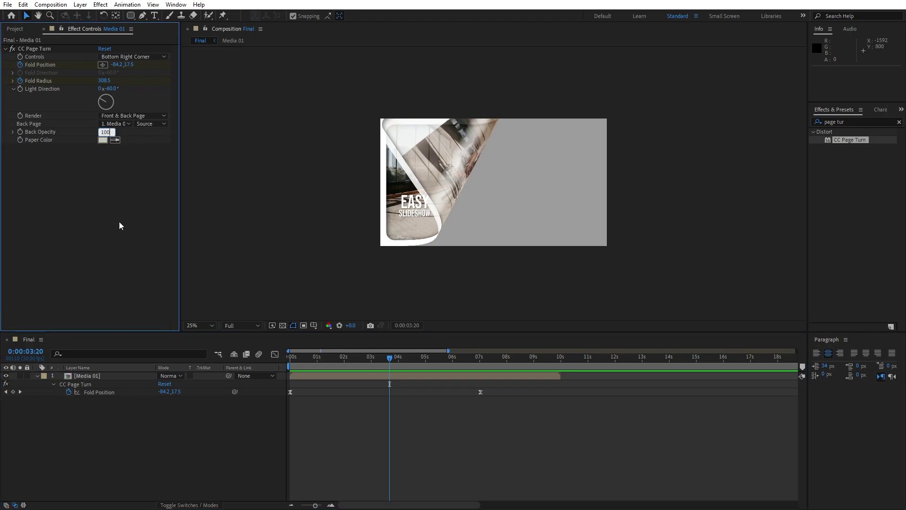
key("Return")
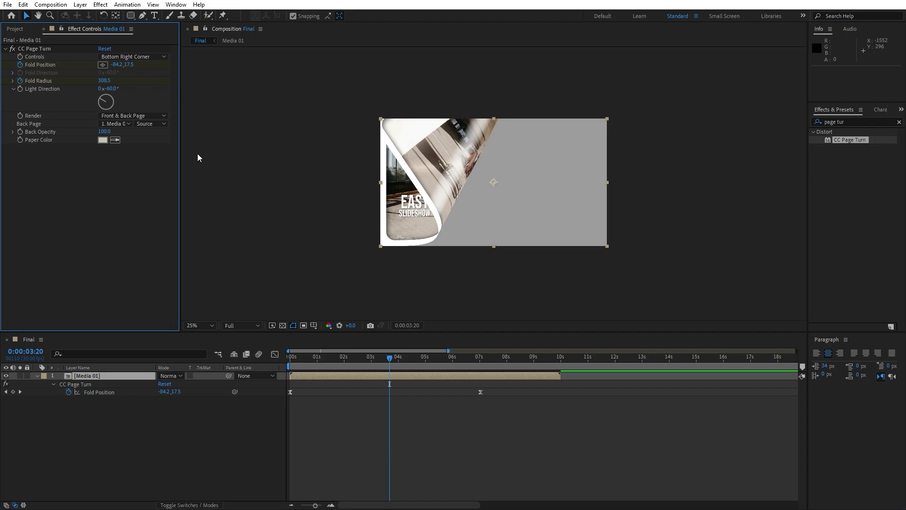
left_click(123, 124)
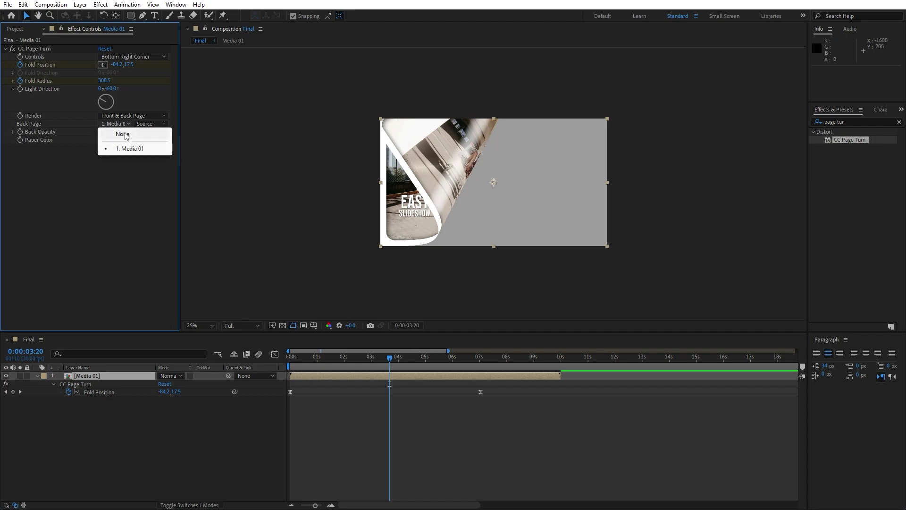
left_click(123, 134)
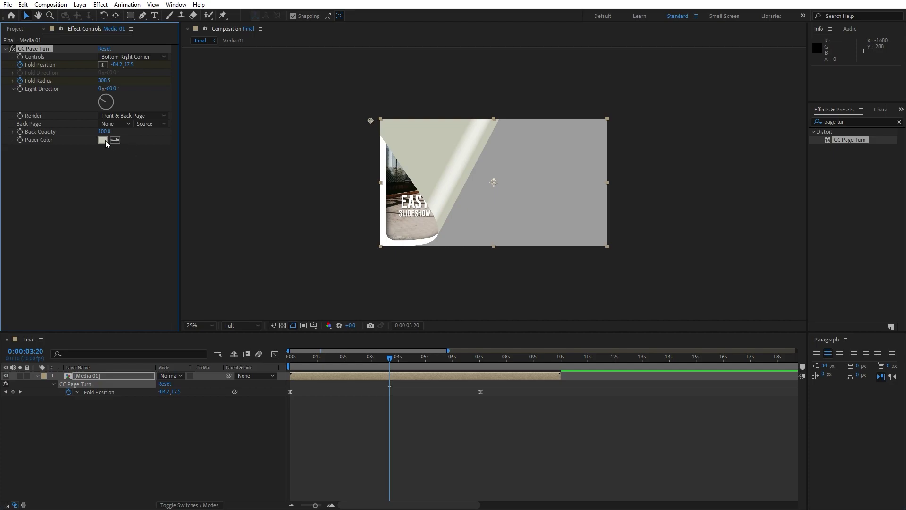
Find the Drop Shadow effect and apply it to the Media 01 layer after CC Page Turn.
left_click(860, 122)
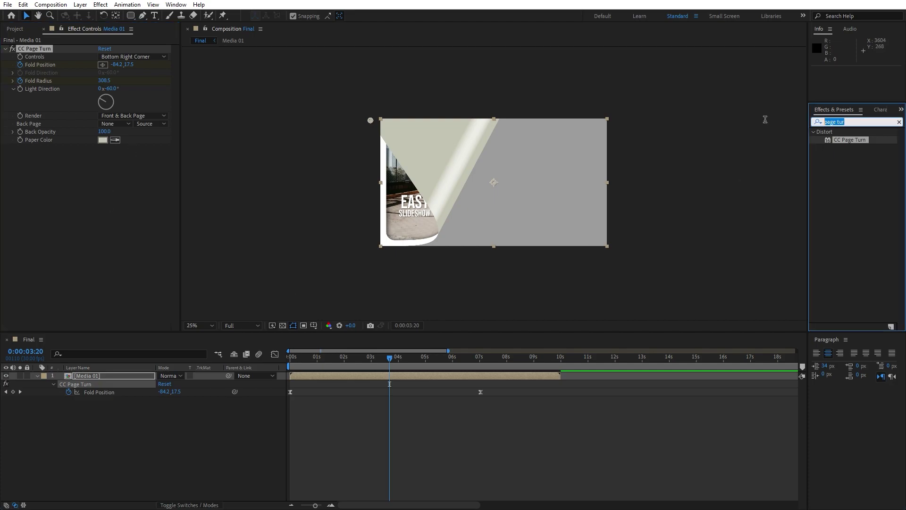
type("drop s")
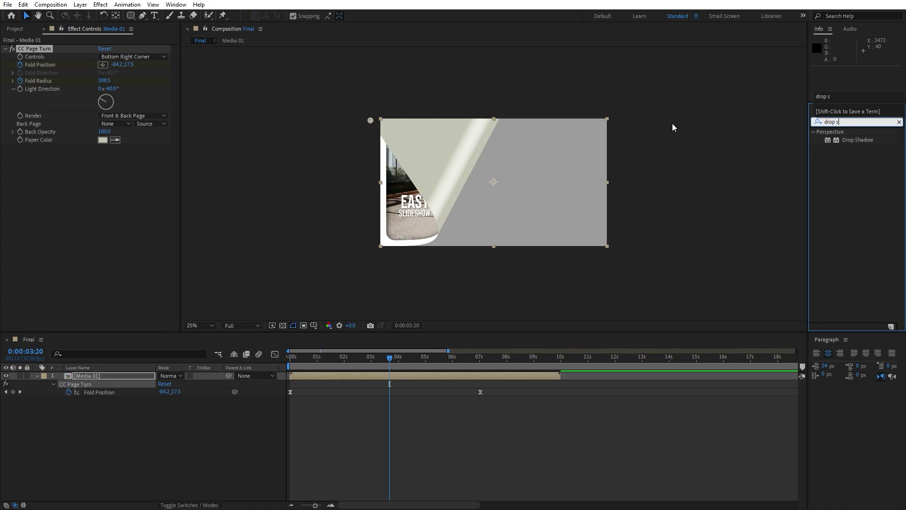
left_click_drag(853, 139, 86, 215)
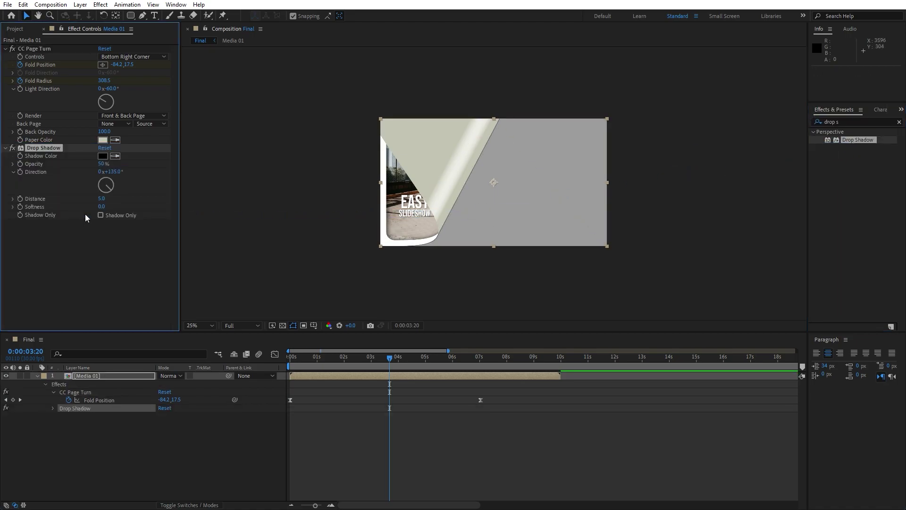
Set the Drop Shadow's Distance to 20 and Softness to 100.
left_click(102, 199)
type("20")
left_click(95, 246)
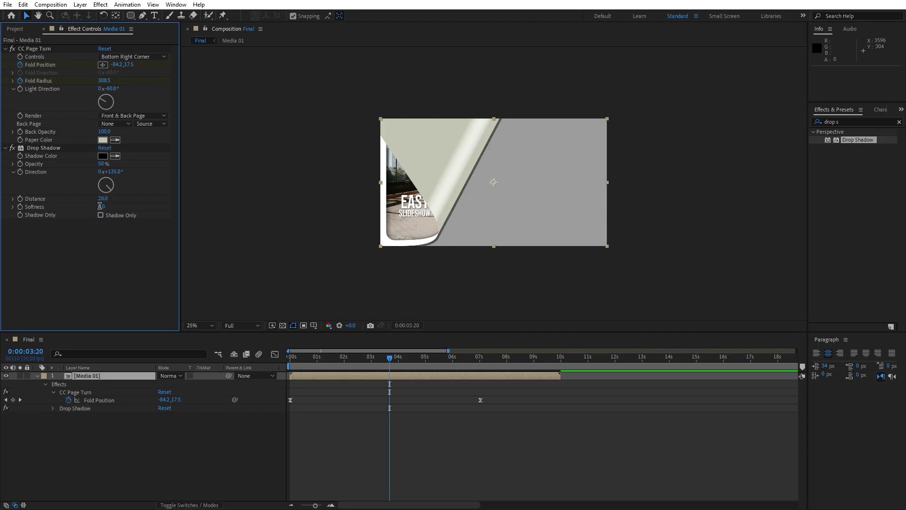
type("100")
key("Return")
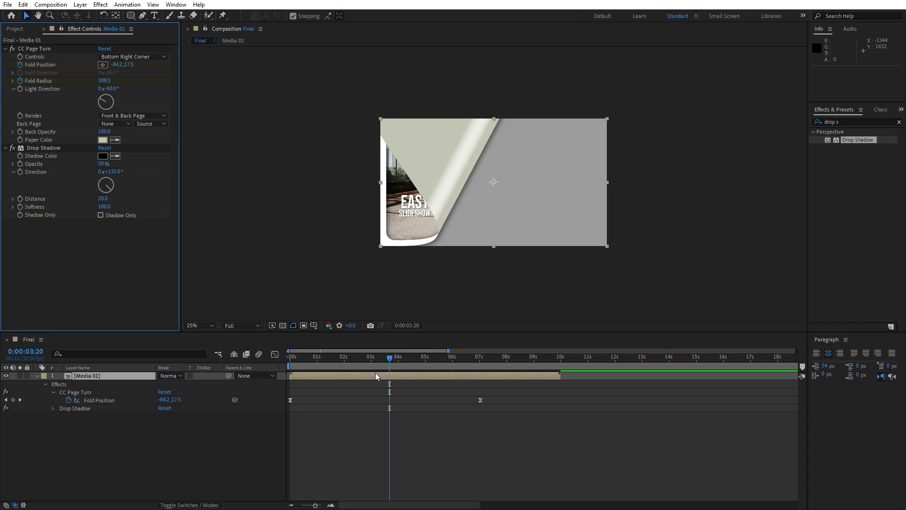
Preview the page turn with its shadow, collapse the Media 01 layer and stop at 0:00:03:05.
left_click_drag(368, 358, 282, 359)
key("space")
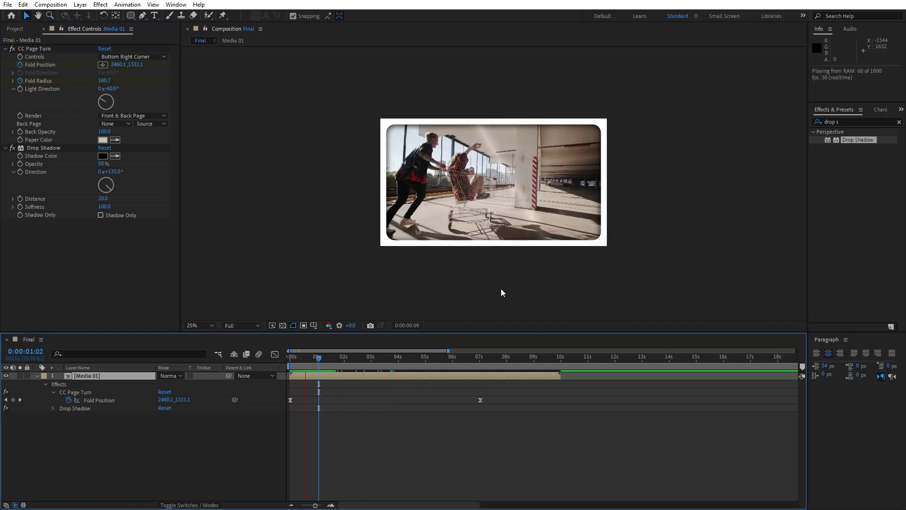
scroll(506, 282, "up", 2)
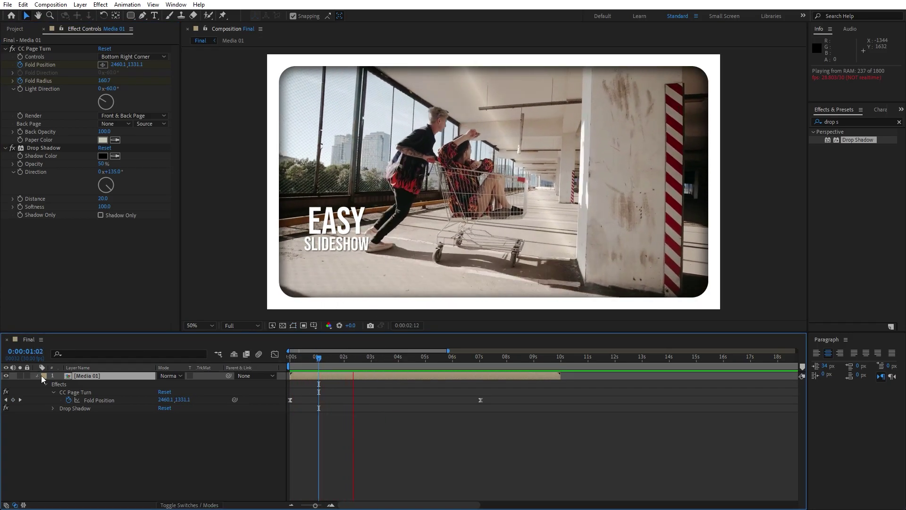
left_click(38, 375)
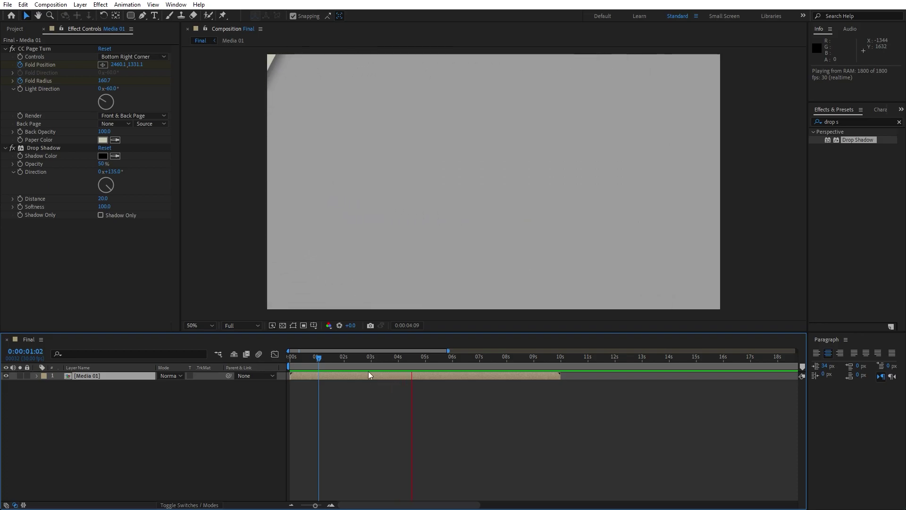
left_click_drag(321, 357, 376, 359)
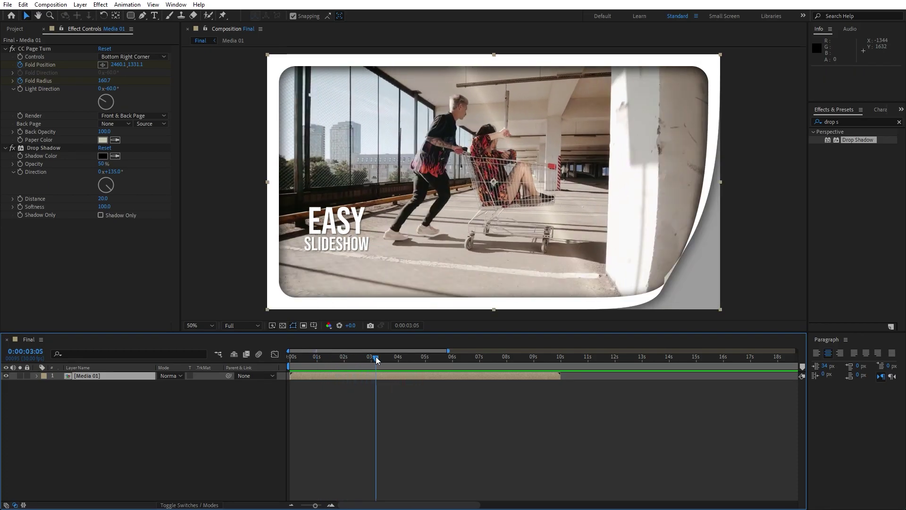
Collapse the CC Page Turn and Drop Shadow settings and close the effect controls to return to the project items.
left_click(5, 49)
left_click(5, 57)
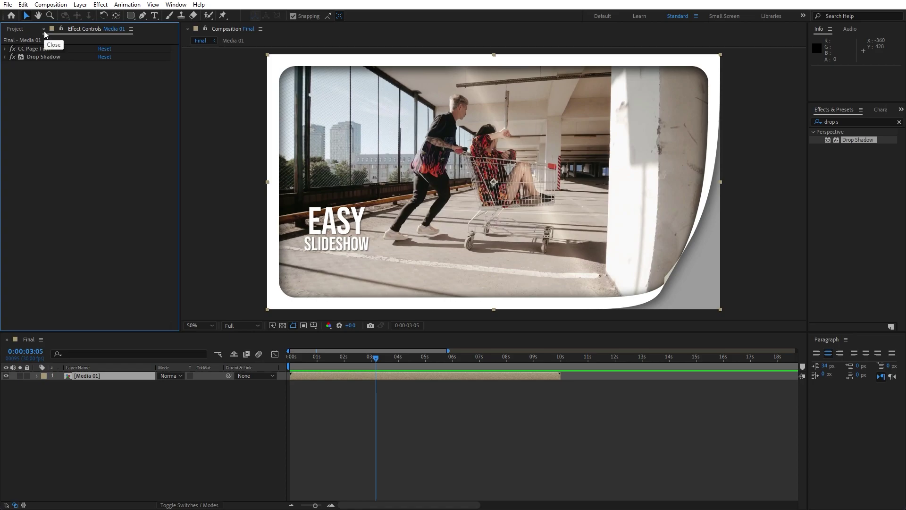
left_click(44, 31)
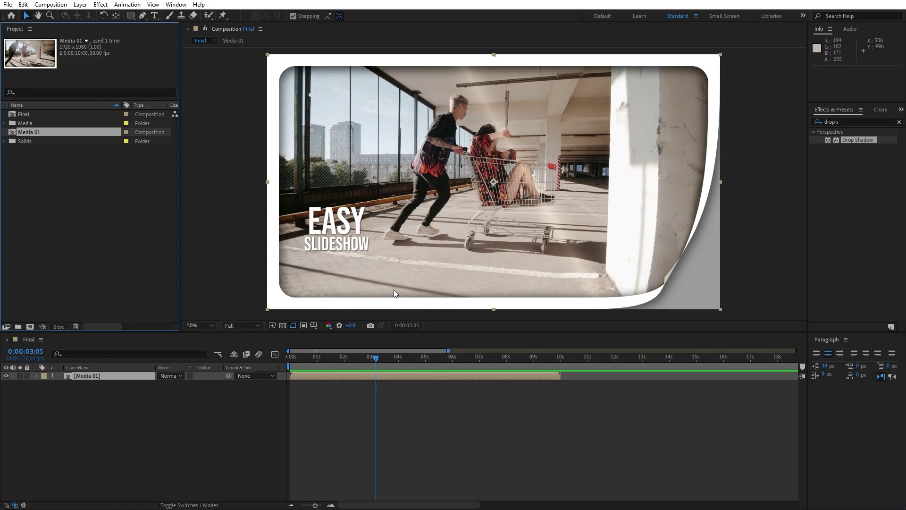
Duplicate the Media 01 composition in the project and name the copy Media 02.
left_click(81, 210)
left_click(35, 133)
key("ctrl+d")
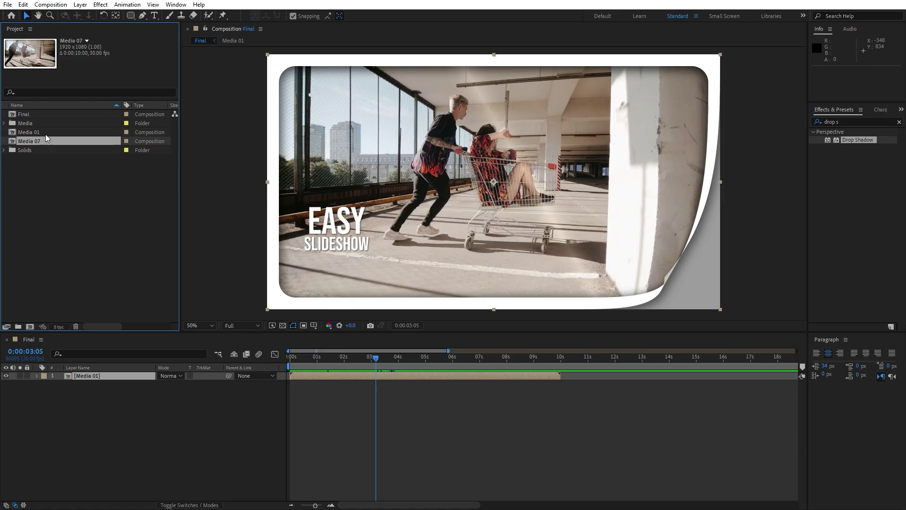
key("Return")
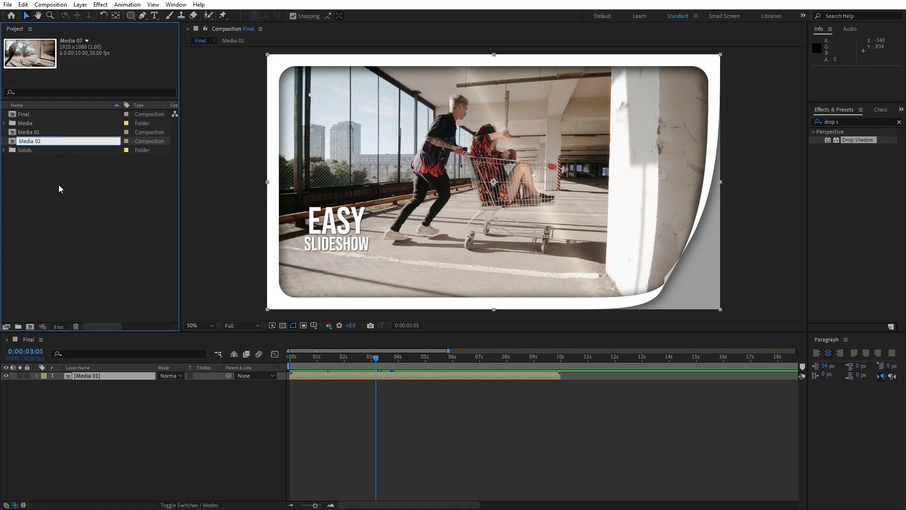
left_click(59, 190)
Duplicate the Media 01 layer in Final and replace the lower copy's source with the Media 02 composition.
left_click(102, 405)
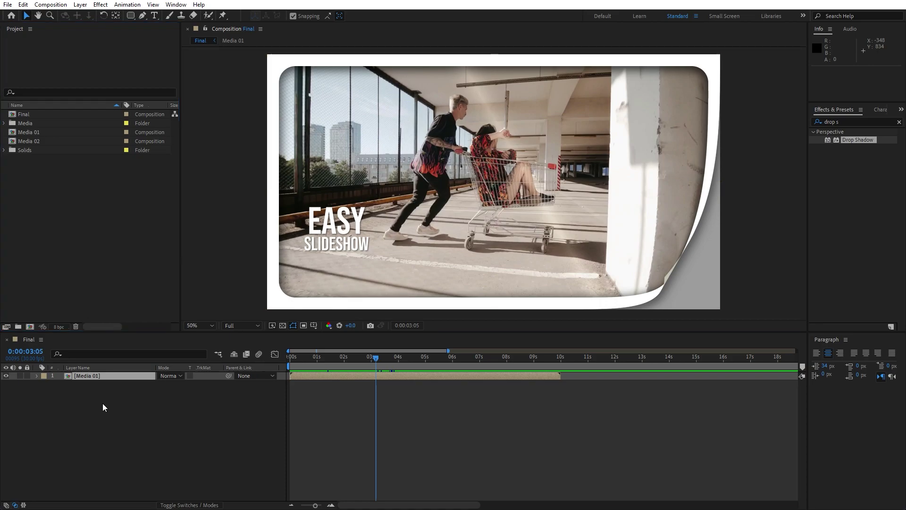
left_click(97, 378)
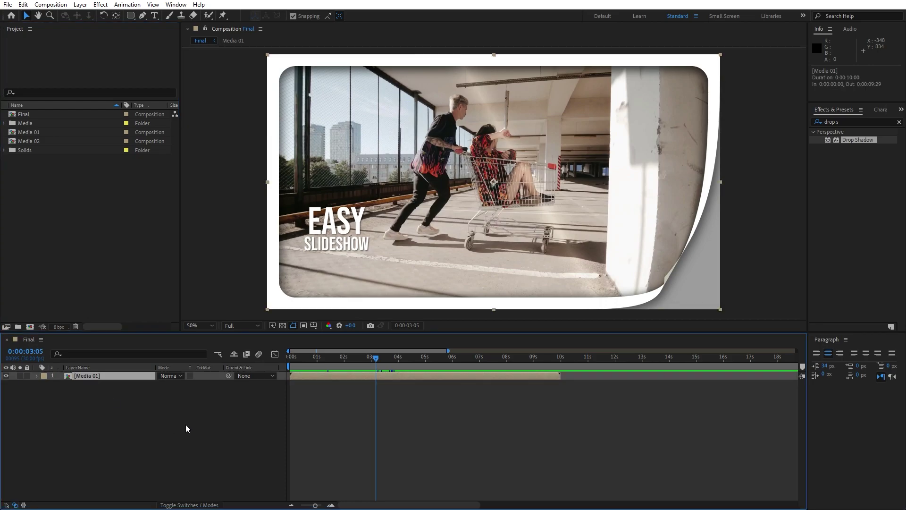
key("ctrl+d")
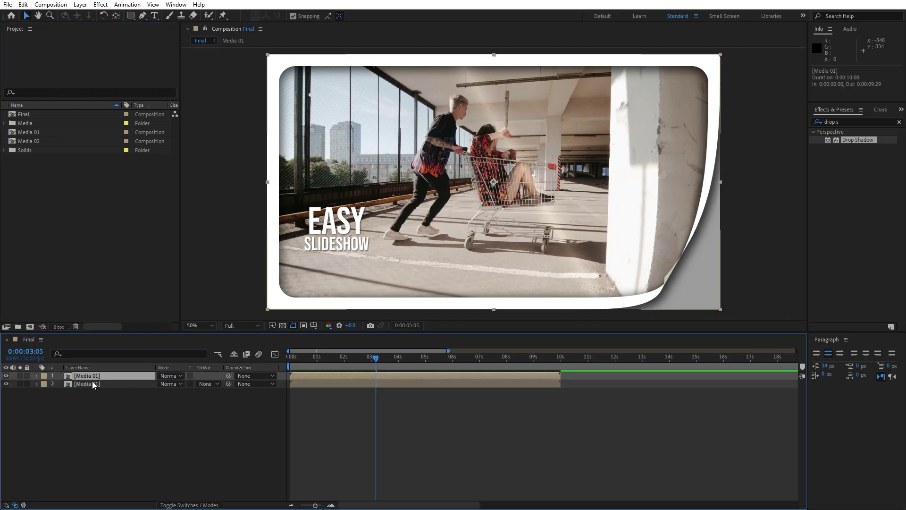
left_click(92, 383)
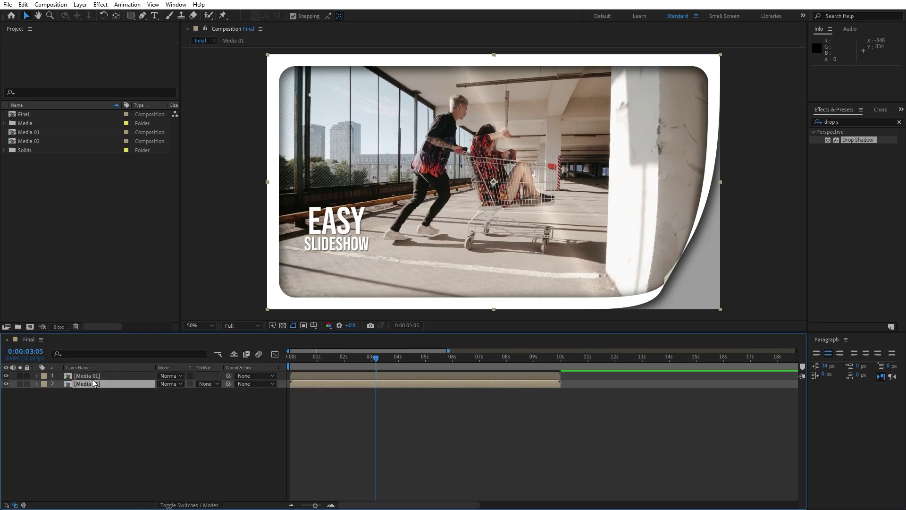
left_click(31, 142)
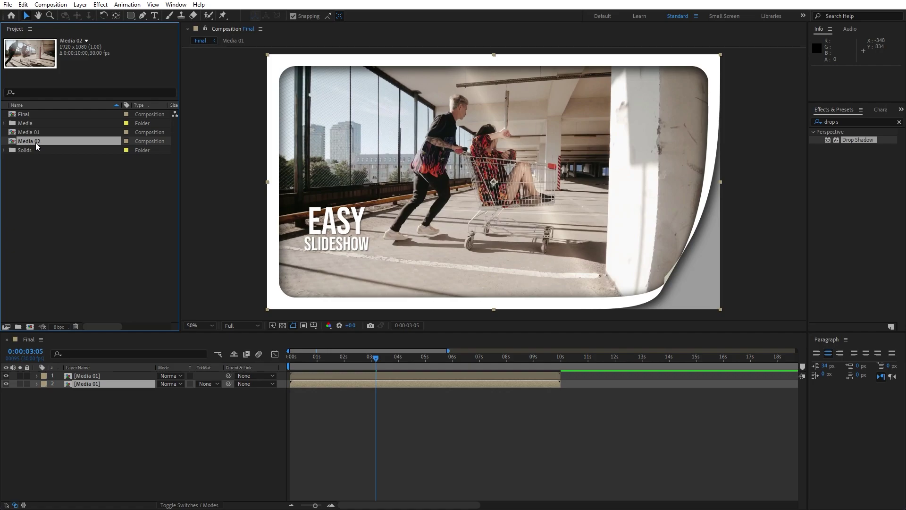
left_click_drag(28, 141, 96, 384)
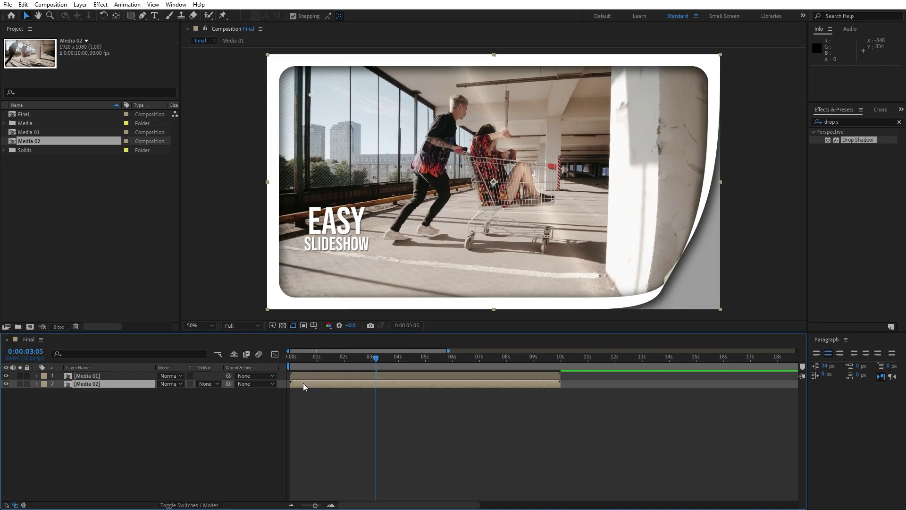
Shift the Media 02 layer in Final to start at 0:00:02:15 and view the page turn at 0:00:03:17.
left_click_drag(303, 383, 371, 387)
left_click_drag(324, 361, 386, 362)
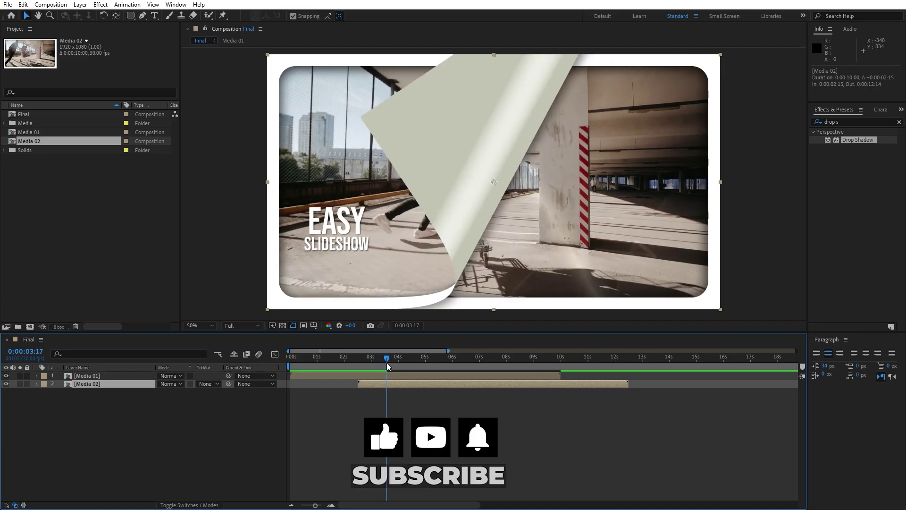
Open the Media 02 composition and replace its Media 01 footage layer with the Media 02 clip from the Media folder.
double_click(95, 386)
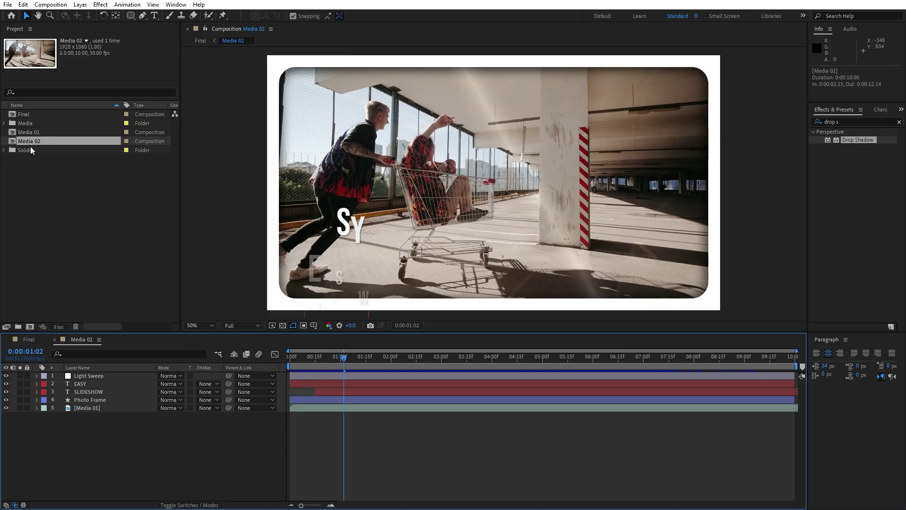
left_click(4, 124)
left_click(65, 142)
left_click(97, 407)
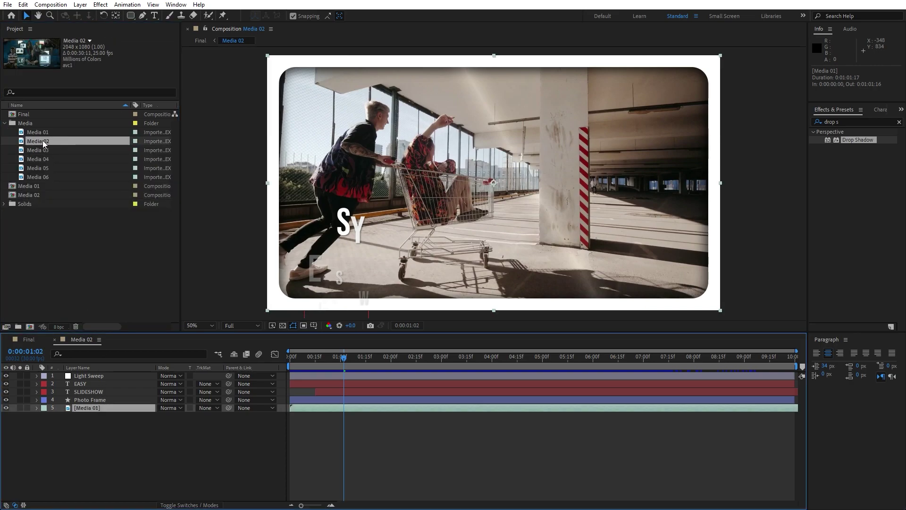
left_click_drag(42, 142, 97, 407)
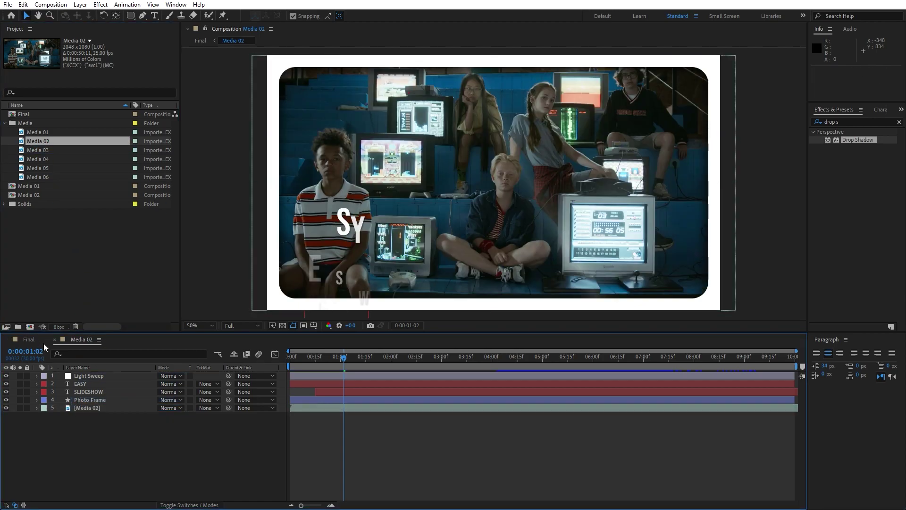
Play Final from the start to check the page turn into Media 02, and stop at 0:00:05:07.
left_click(29, 340)
left_click(289, 357)
key("space")
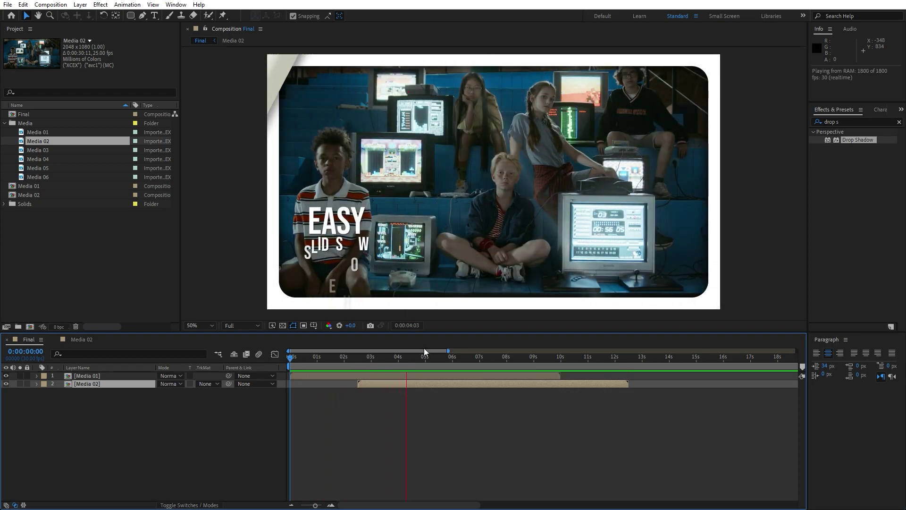
left_click(365, 358)
left_click_drag(370, 363, 433, 361)
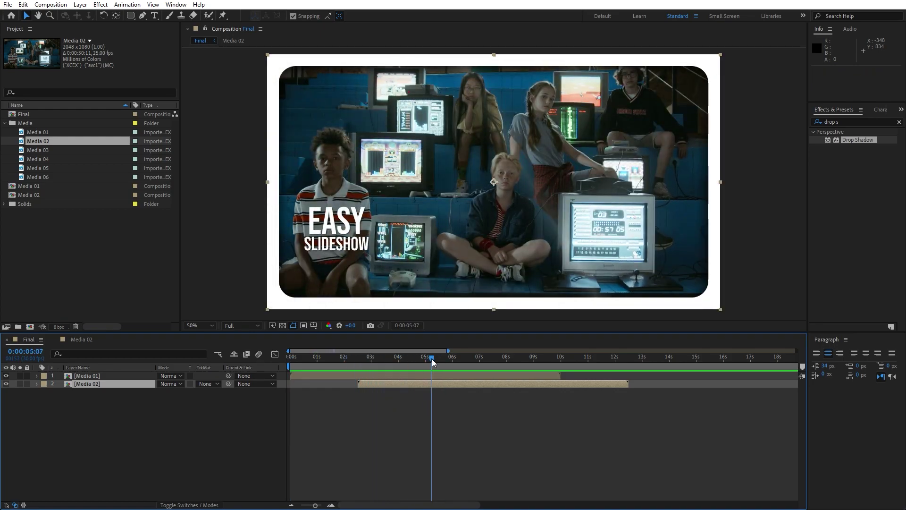
In the Media 02 composition, move the EASY and SLIDESHOW titles together to the picture's lower right, placing EASY at about 1498, 888.
double_click(101, 385)
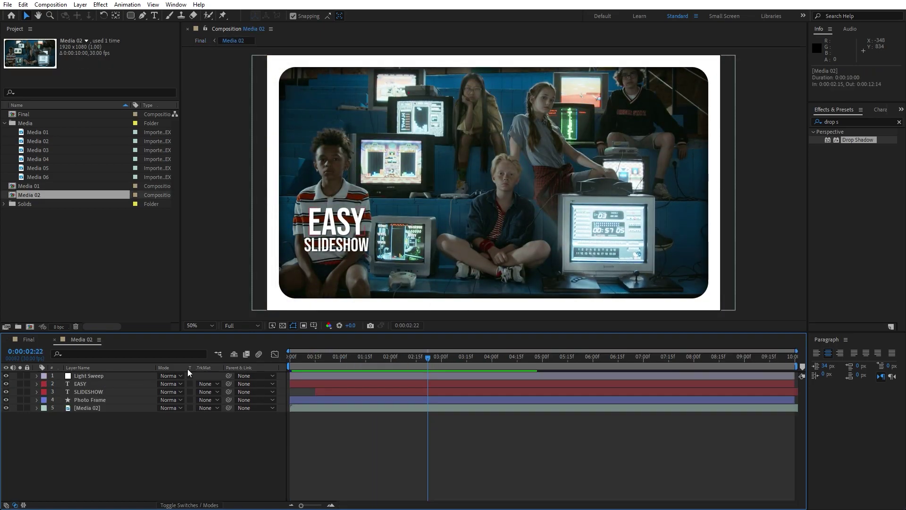
left_click(84, 384)
left_click(84, 392, "shift")
left_click_drag(338, 226, 623, 229)
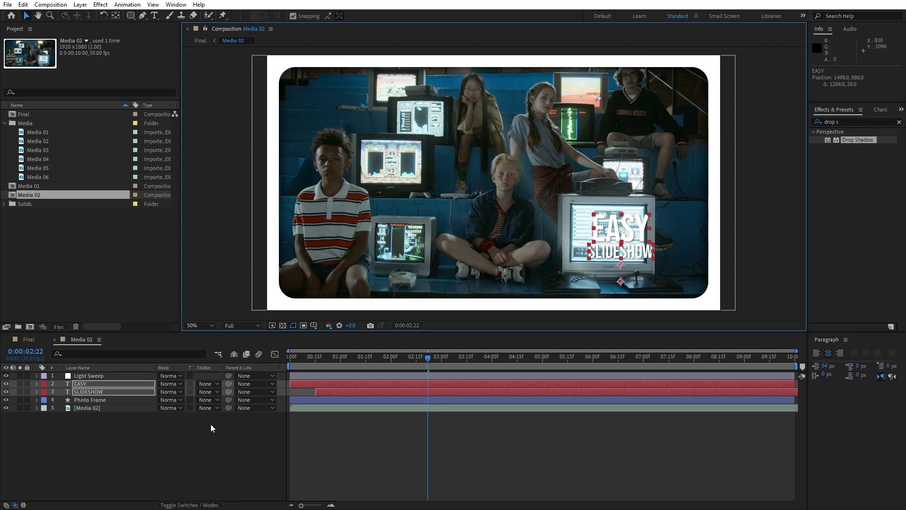
Change the Media 02 titles from EASY and SLIDESHOW to PAGE and TURN, and play back the Final composition.
double_click(90, 384)
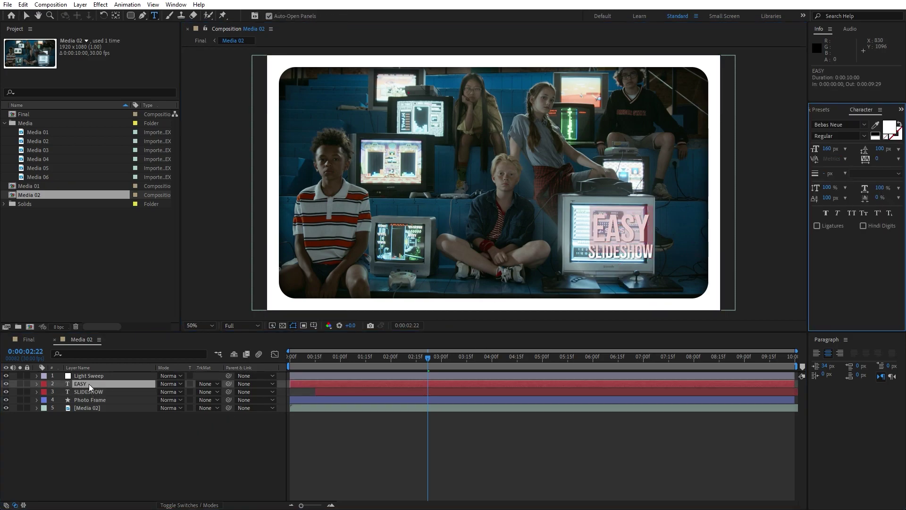
type("PAGE")
double_click(87, 391)
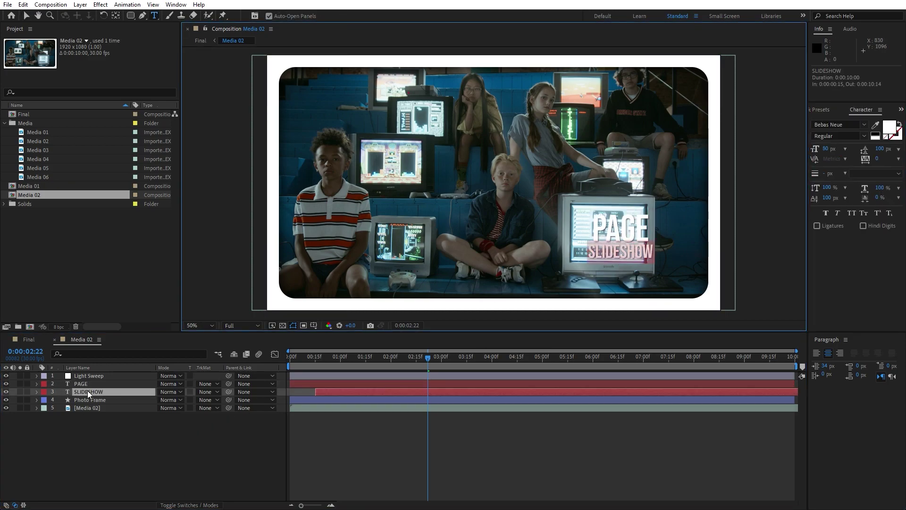
type("TURN")
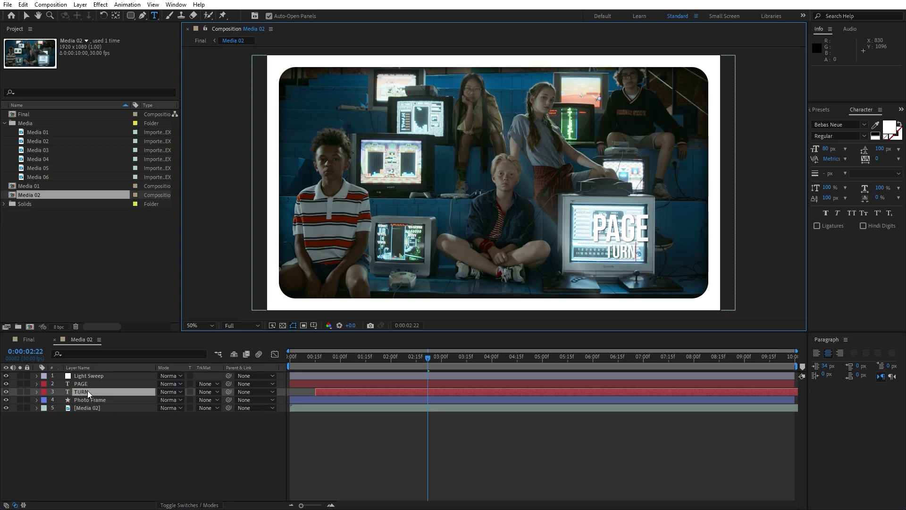
left_click(90, 429)
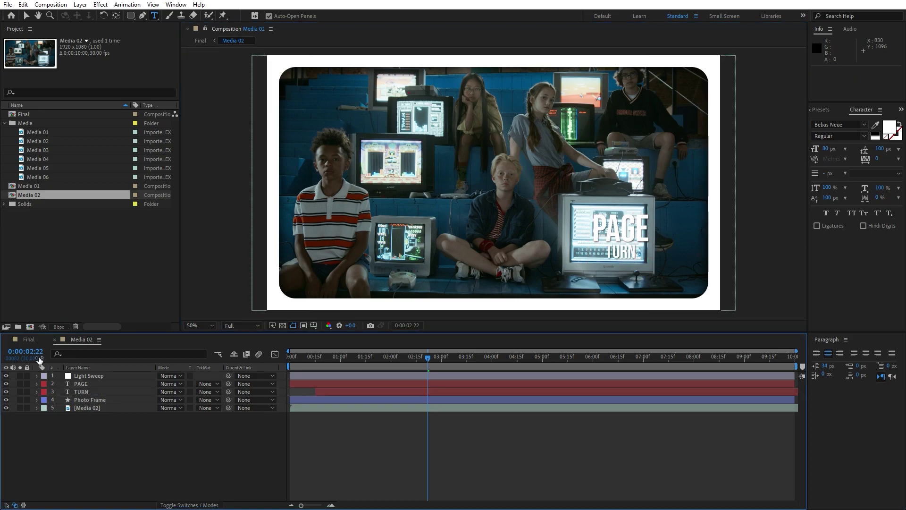
left_click(29, 340)
key("space")
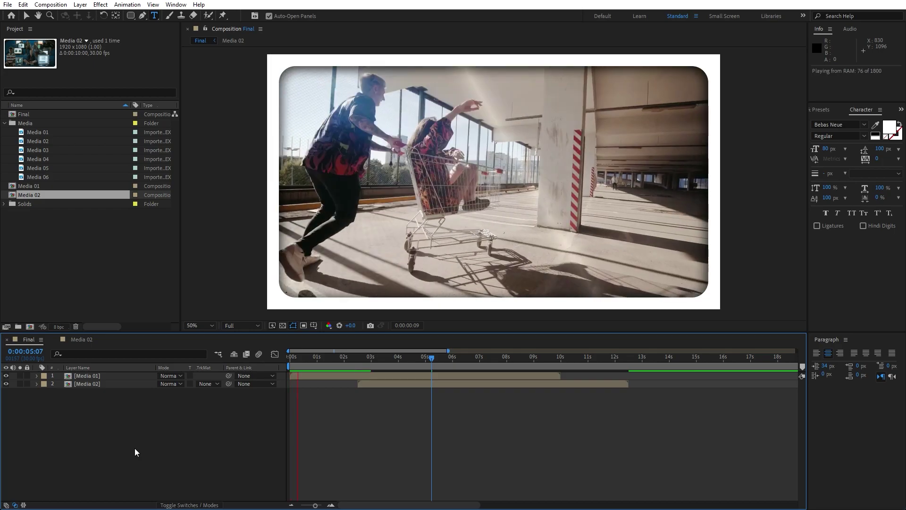
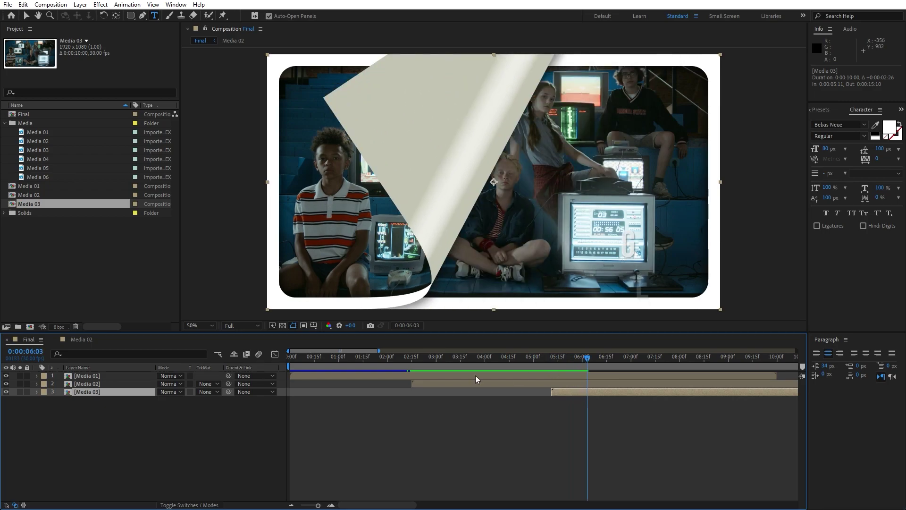
Open the Media 03 composition and replace its Media 02 footage layer with the Media 03 clip.
double_click(98, 390)
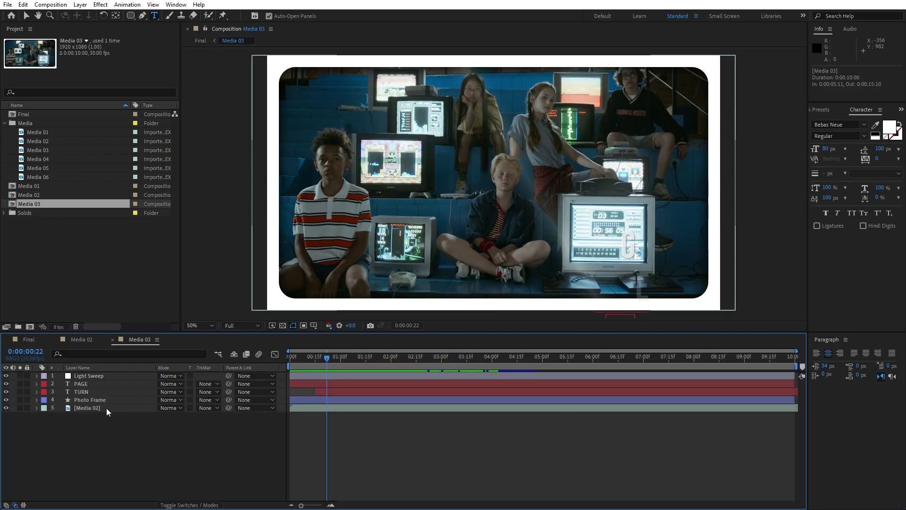
left_click(106, 407)
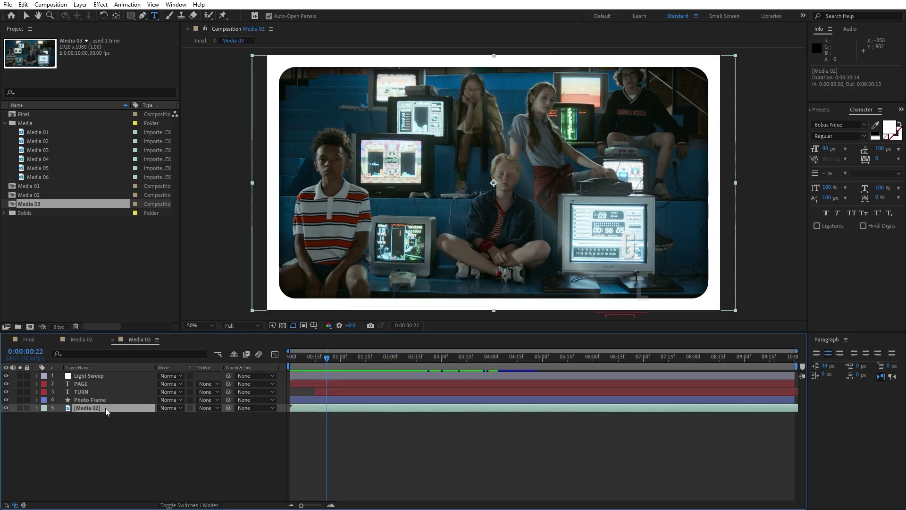
left_click(50, 150)
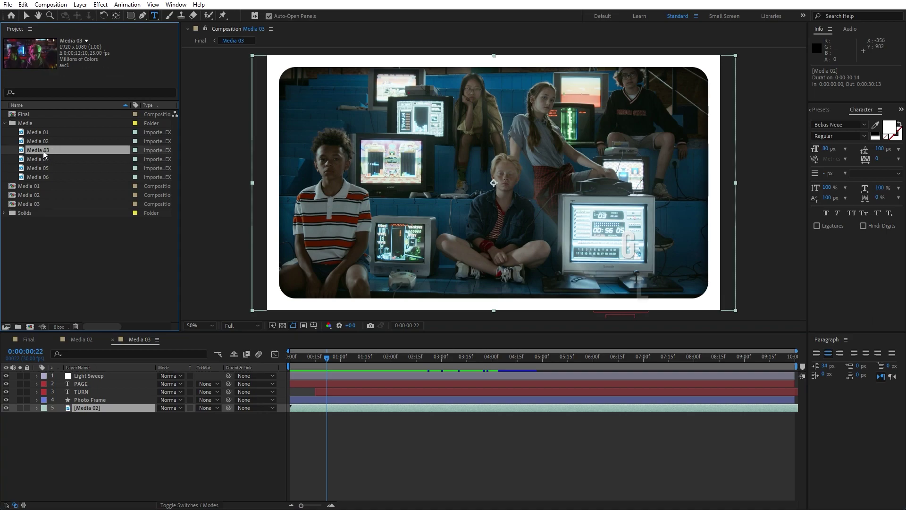
left_click_drag(41, 151, 92, 407)
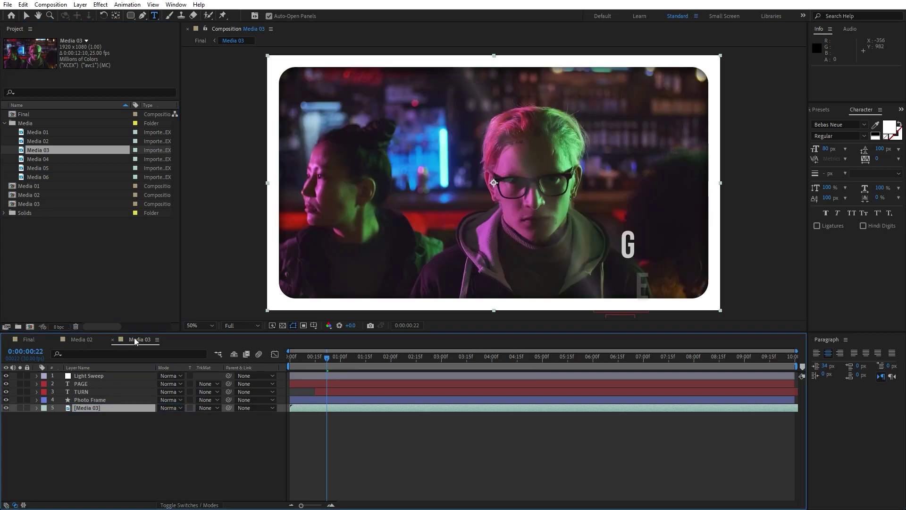
Return to Final and preview the page turns up to the Media 03 slide, stopping at 0:00:07:27.
left_click(33, 338)
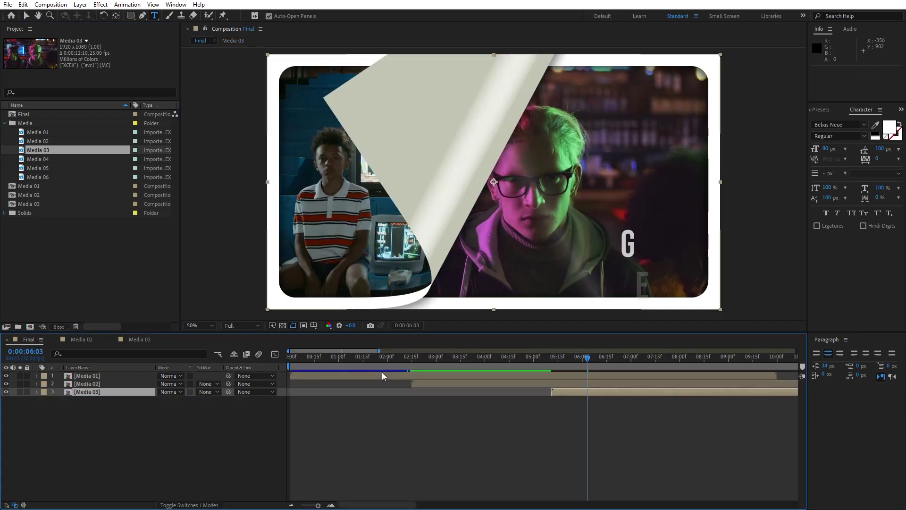
left_click_drag(338, 360, 449, 361)
key("space")
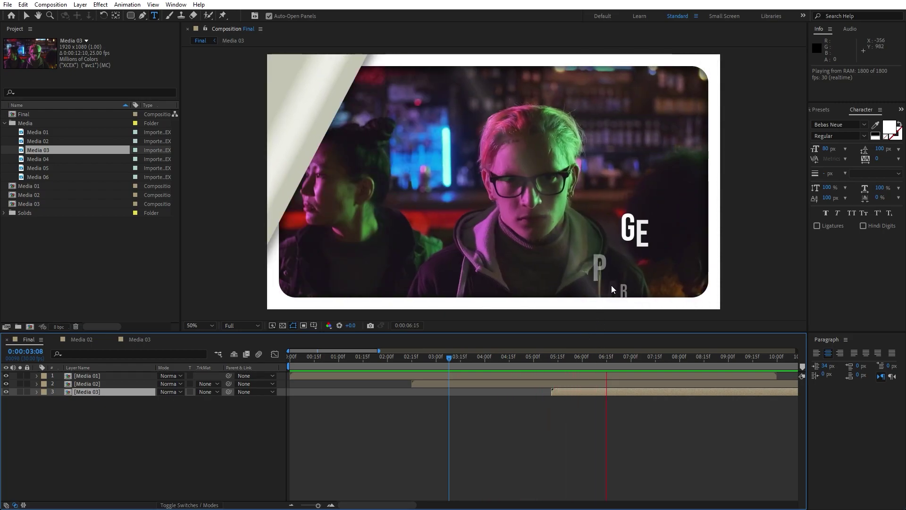
left_click(579, 362)
left_click_drag(549, 364, 676, 363)
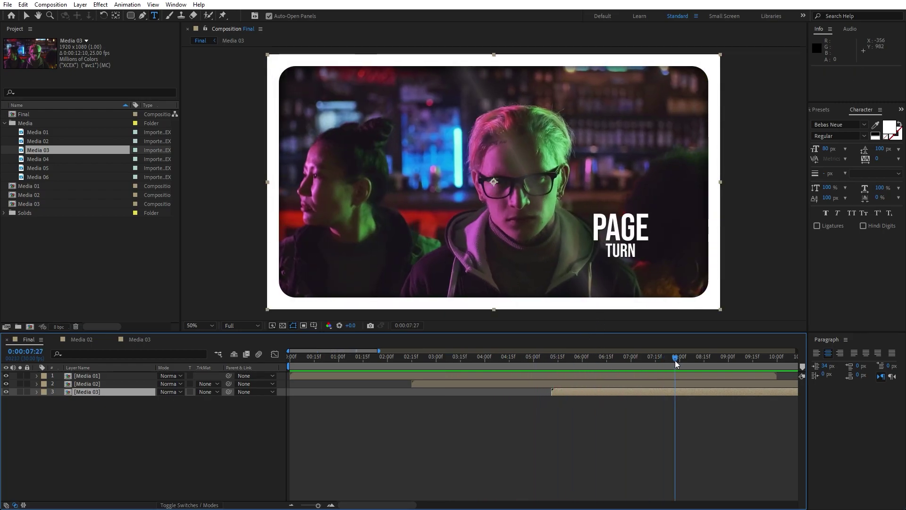
In the Media 03 composition, change the PAGE and TURN titles to AWESOME and SLIDESHOW.
double_click(96, 393)
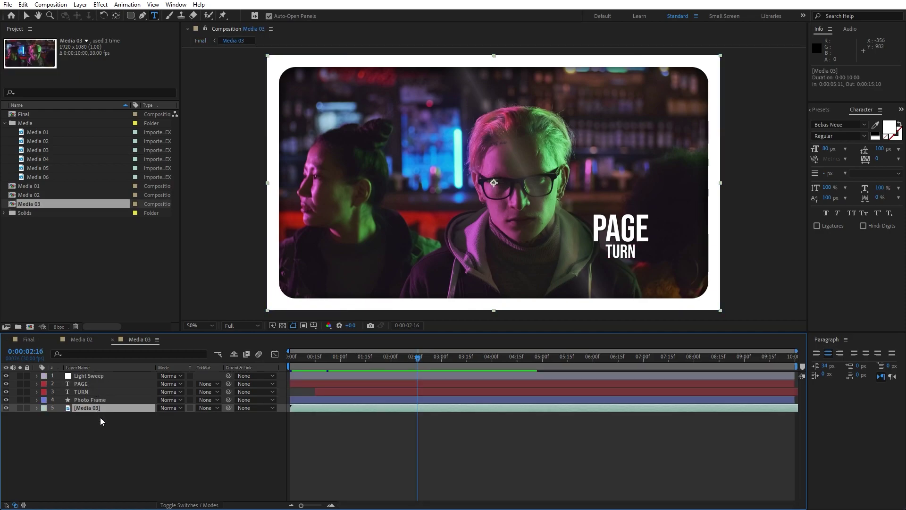
left_click(92, 385)
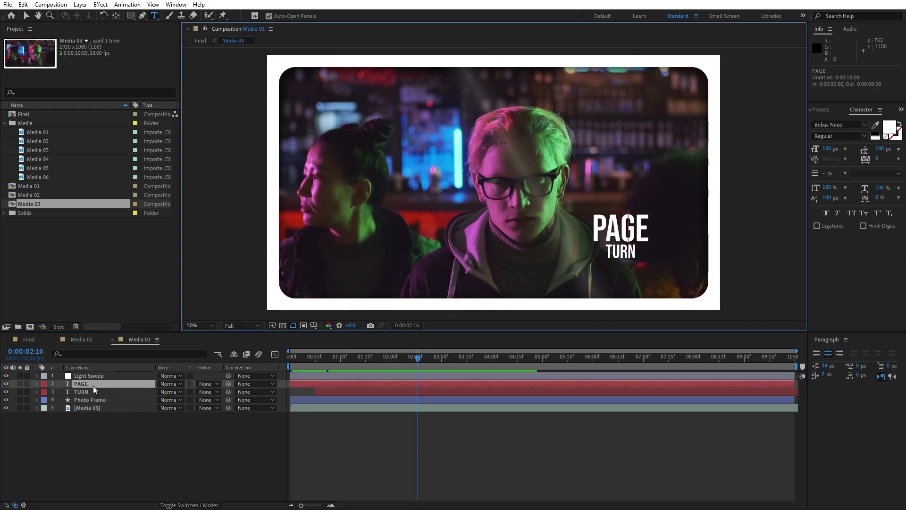
double_click(93, 386)
type("AWESOME")
double_click(93, 392)
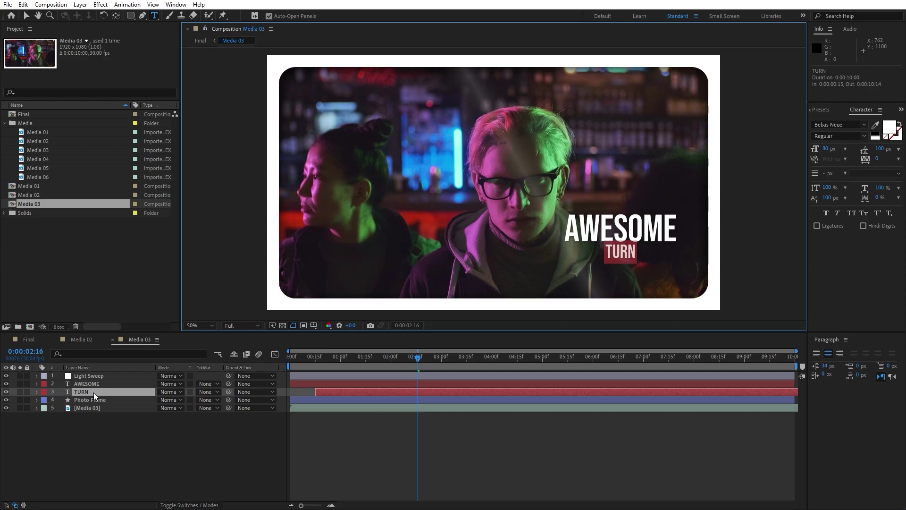
type("SLIDESHOW")
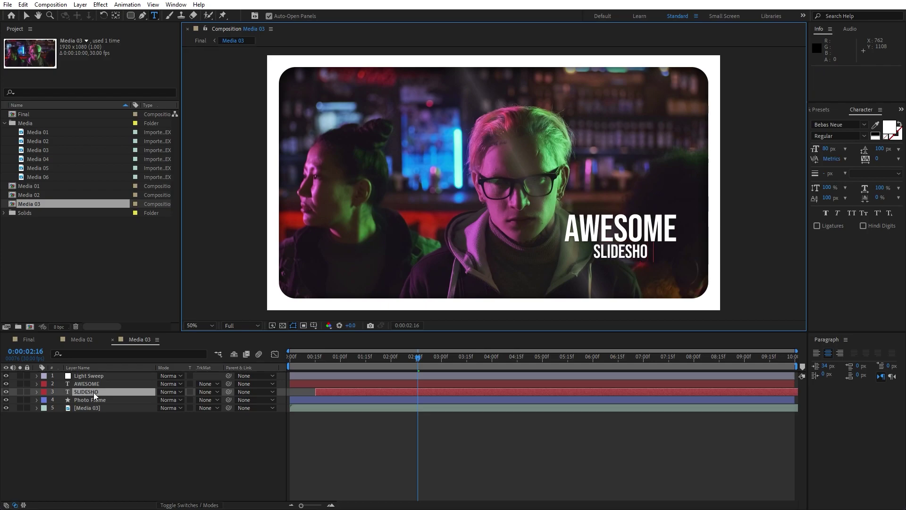
Move the AWESOME and SLIDESHOW titles together to the picture's lower left and check the result in Final up to 0:00:06:29.
left_click(100, 385)
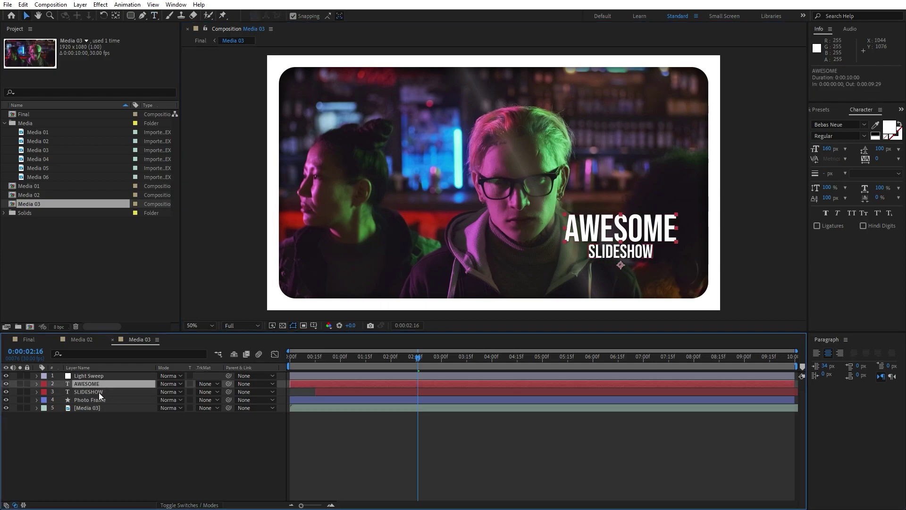
left_click(98, 393, "shift")
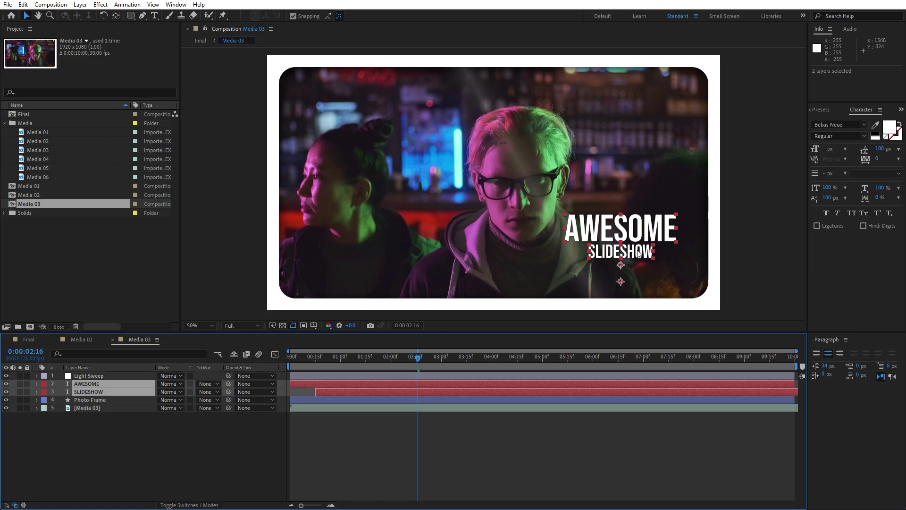
left_click_drag(638, 254, 389, 246)
left_click(30, 340)
left_click_drag(313, 362, 629, 357)
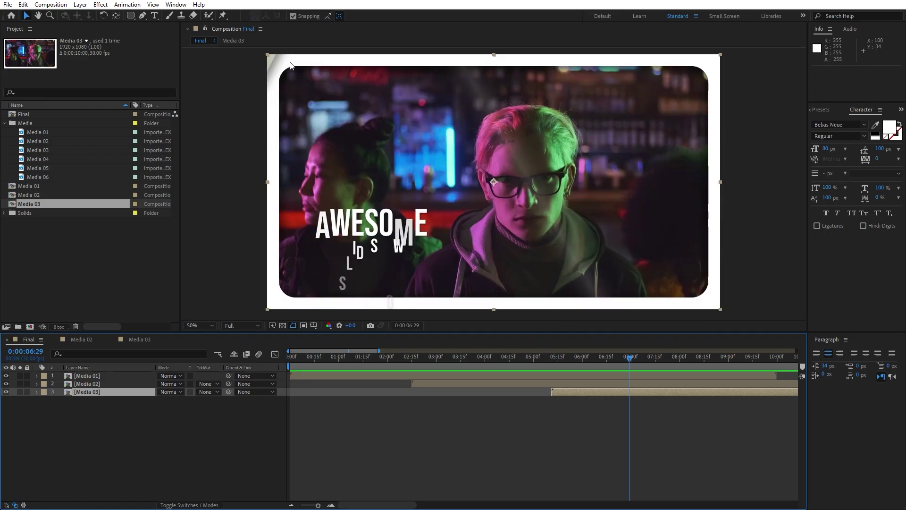
Open the Media 01 composition and examine its Photo Frame layer.
double_click(82, 376)
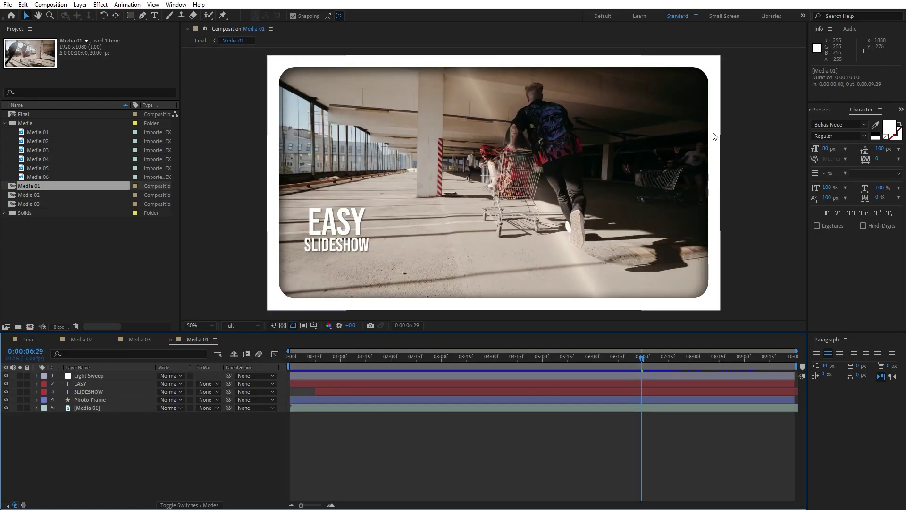
left_click(90, 401)
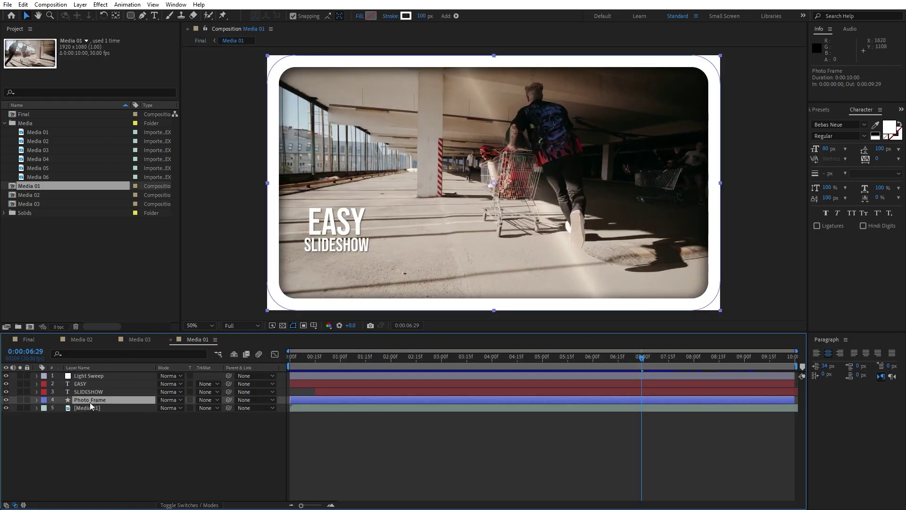
left_click(829, 111)
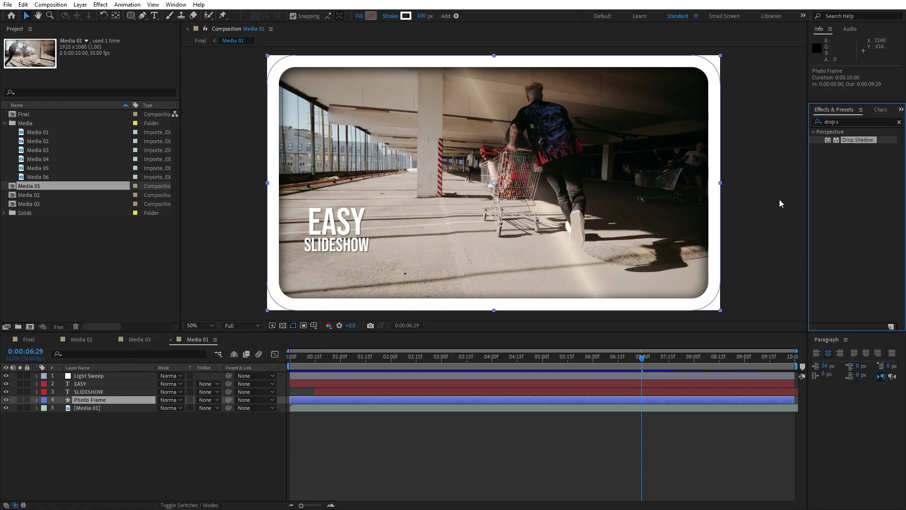
left_click(880, 110)
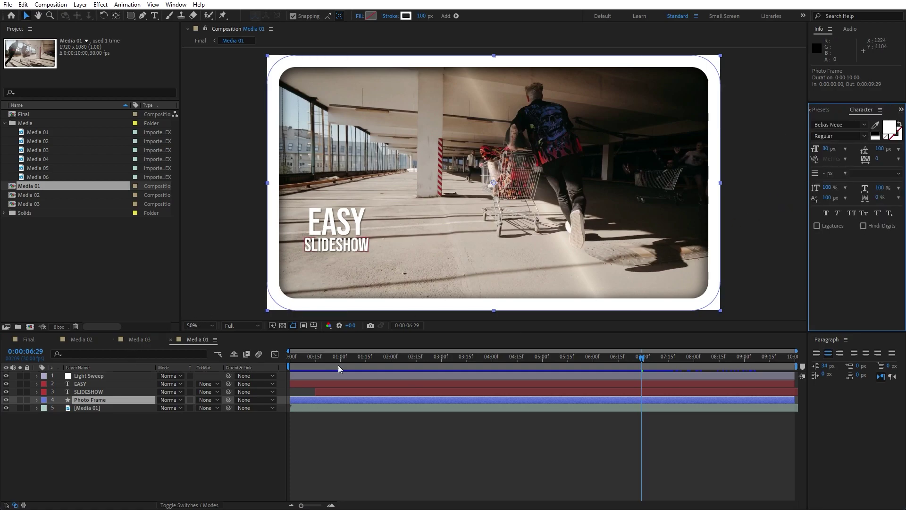
Go to 0:00:03:16 in Final and add an adjustment layer named Curves above the media layers.
left_click(30, 339)
mouse_move(627, 357)
left_mouse_down()
mouse_move(360, 361)
mouse_move(610, 360)
left_mouse_up()
left_click_drag(514, 360, 462, 373)
right_click(123, 442)
mouse_move(196, 326)
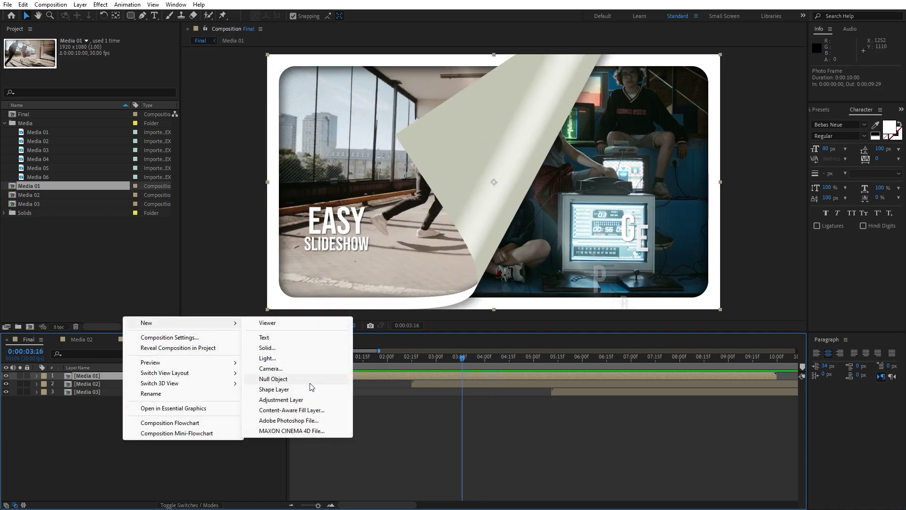
left_click(302, 399)
key("Return")
type("Curves")
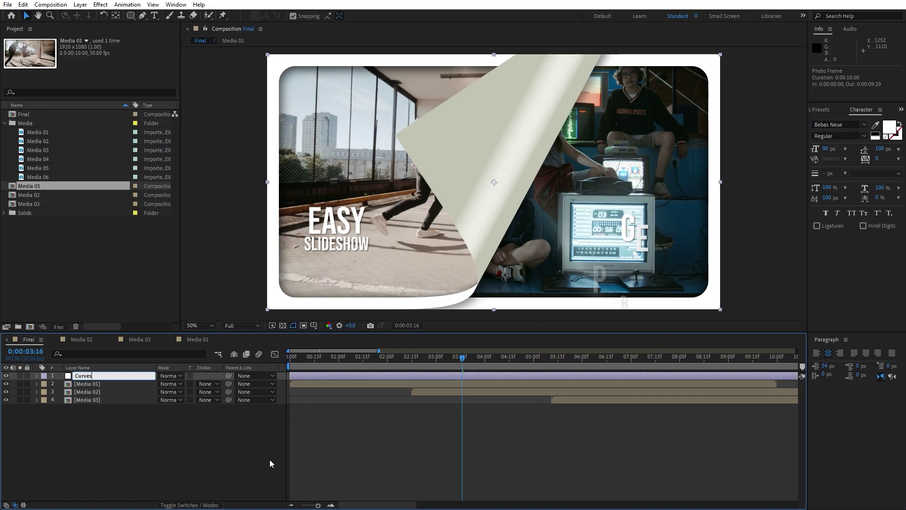
left_click(271, 463)
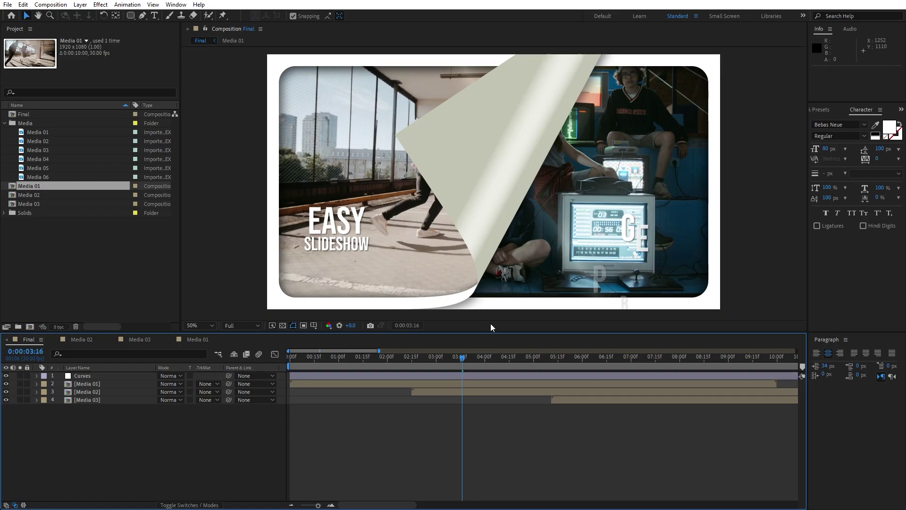
Find the Curves color correction effect and apply it to the Curves adjustment layer.
left_click(815, 111)
left_click(864, 122)
type("curves")
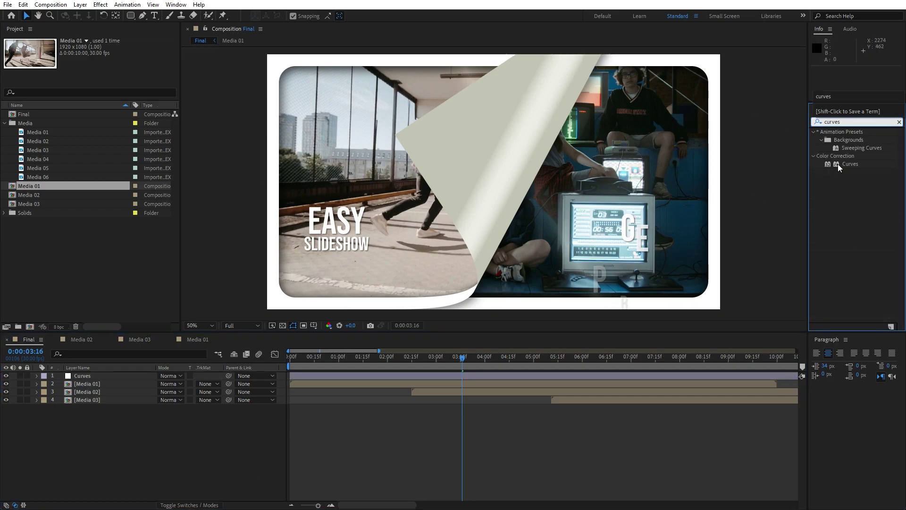
left_click(844, 164)
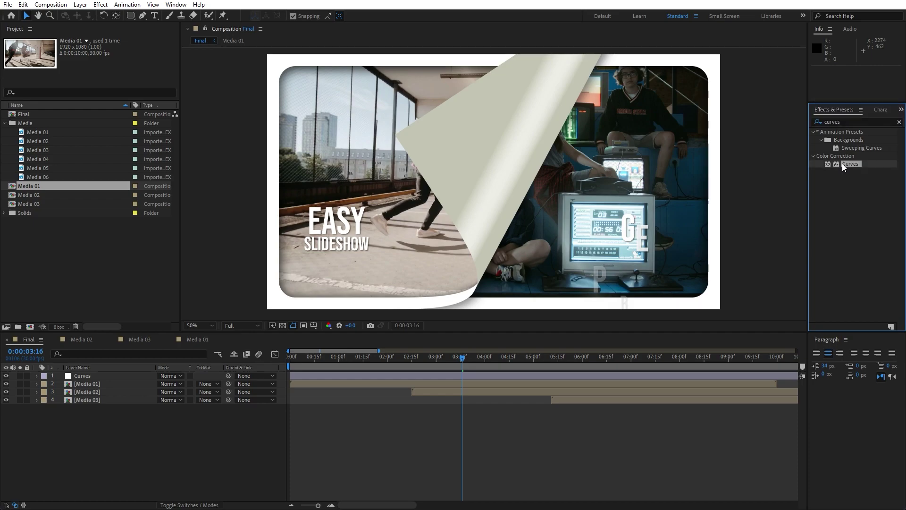
left_click_drag(850, 169, 82, 375)
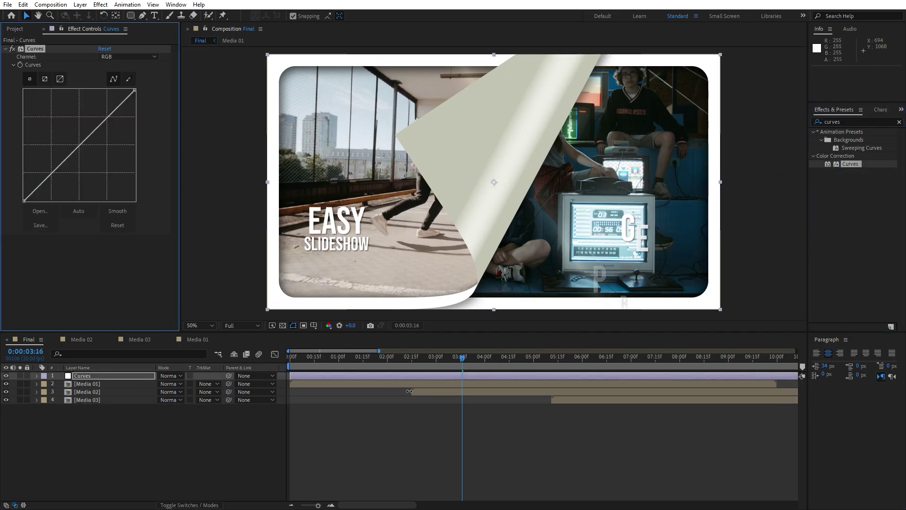
Pull the middle of the RGB curve slightly down to darken the picture and check the result at 0:00:00:20.
left_click(388, 364)
left_click_drag(388, 363, 414, 363)
left_click_drag(84, 144, 84, 151)
left_click_drag(395, 361, 322, 359)
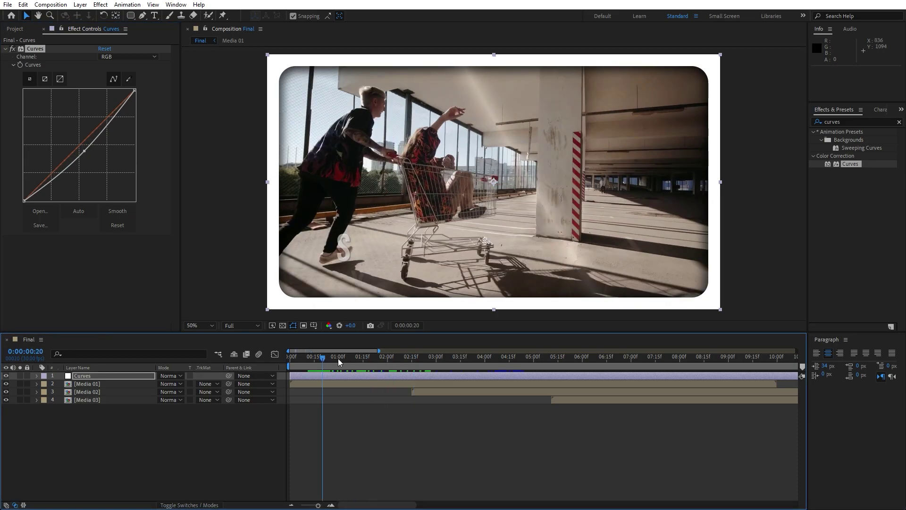
Add another adjustment layer above the Curves layer in Final and name it Color Balance.
right_click(157, 436)
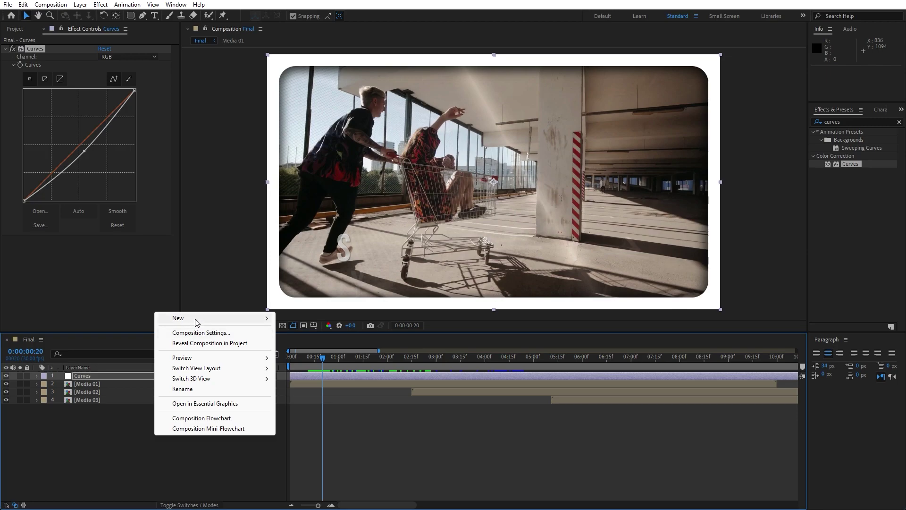
mouse_move(197, 318)
left_click(340, 395)
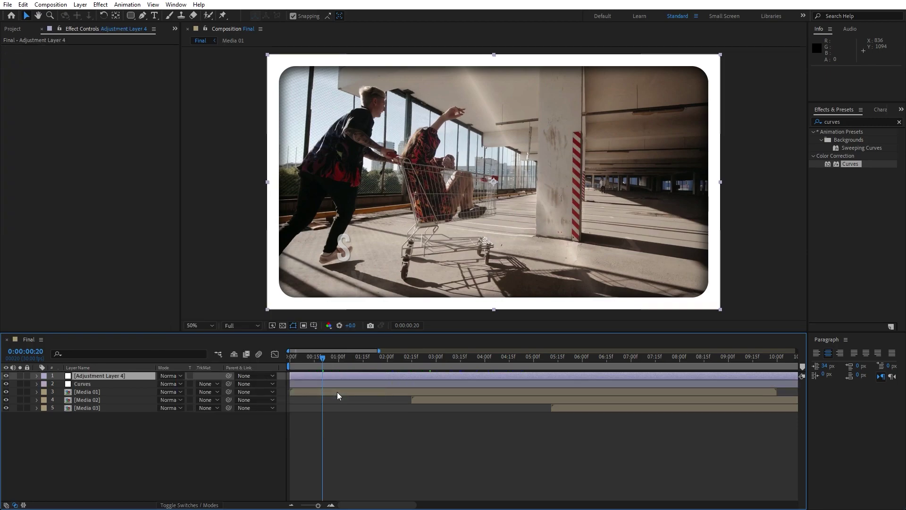
key("Return")
type("Color Bala")
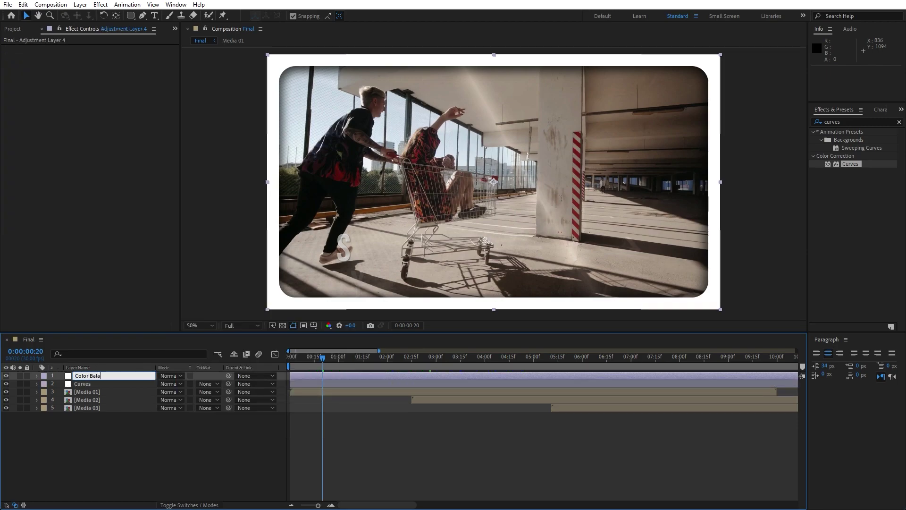
type("nce")
key("Return")
left_click(117, 455)
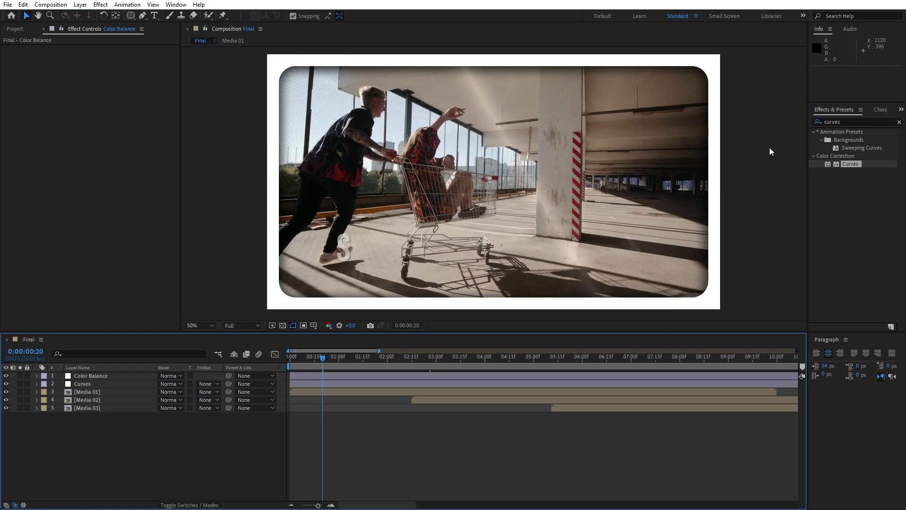
Apply the Color Balance effect to the Color Balance layer with Shadow Red 25, Shadow Green 17, Midtone Red 4 and Midtone Green 4.
double_click(860, 121)
type("color ba")
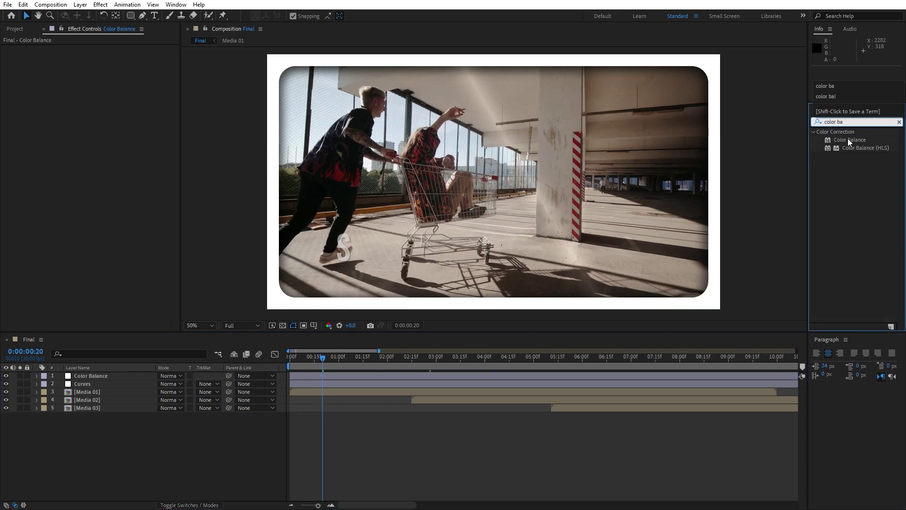
left_click_drag(848, 142, 125, 376)
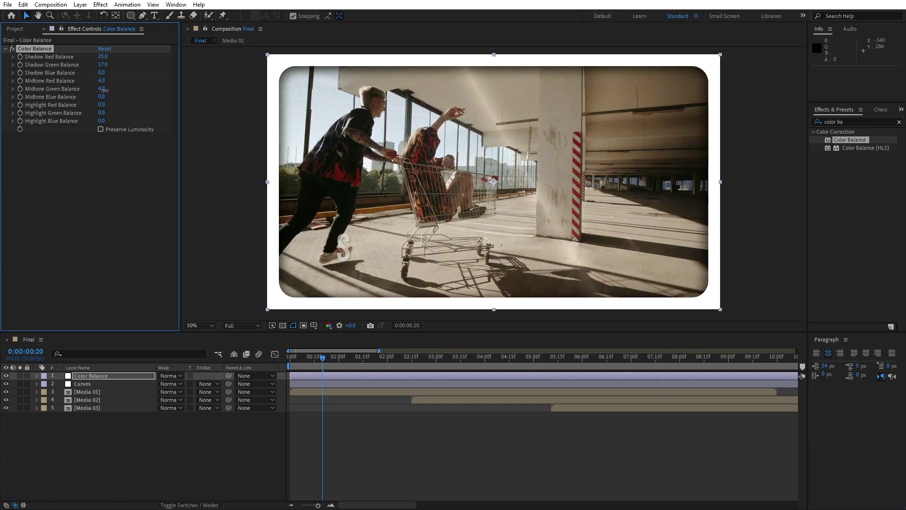
left_click(137, 428)
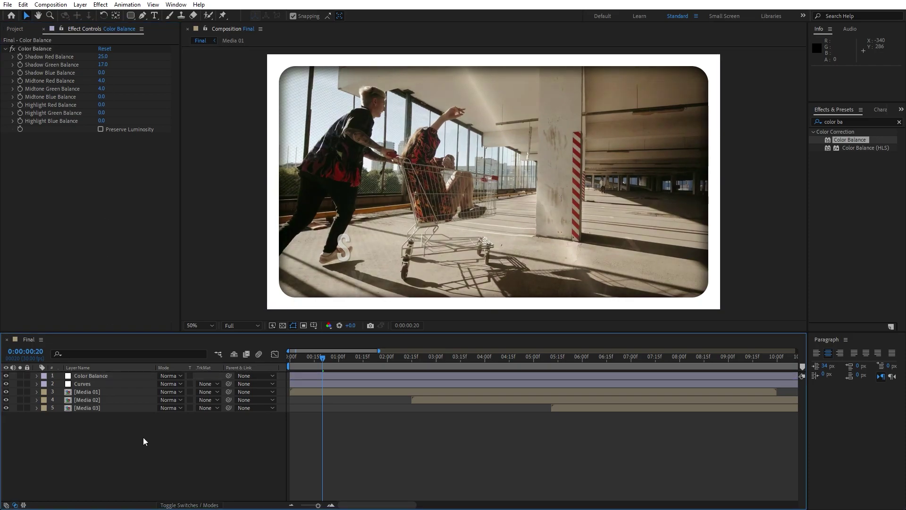
Add a third adjustment layer above the Color Balance layer and name it Triton.
right_click(143, 437)
mouse_move(178, 321)
left_click(297, 397)
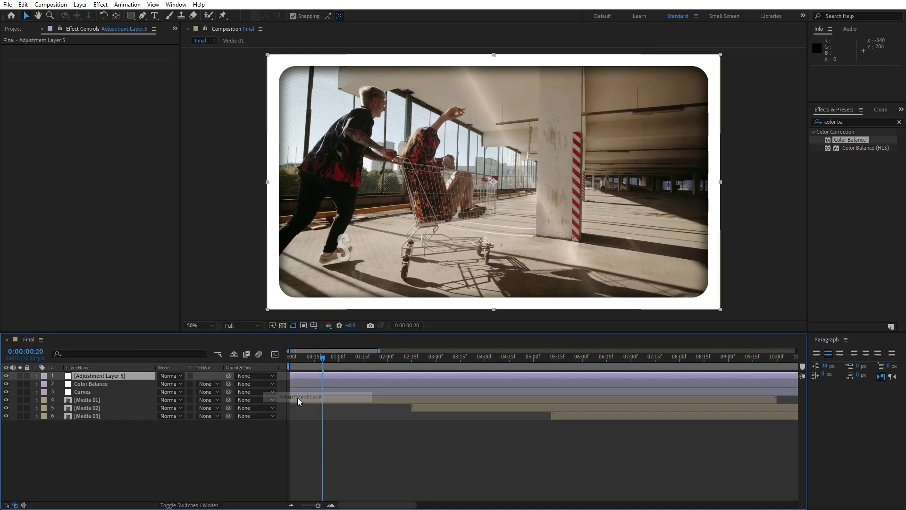
key("Return")
type("T")
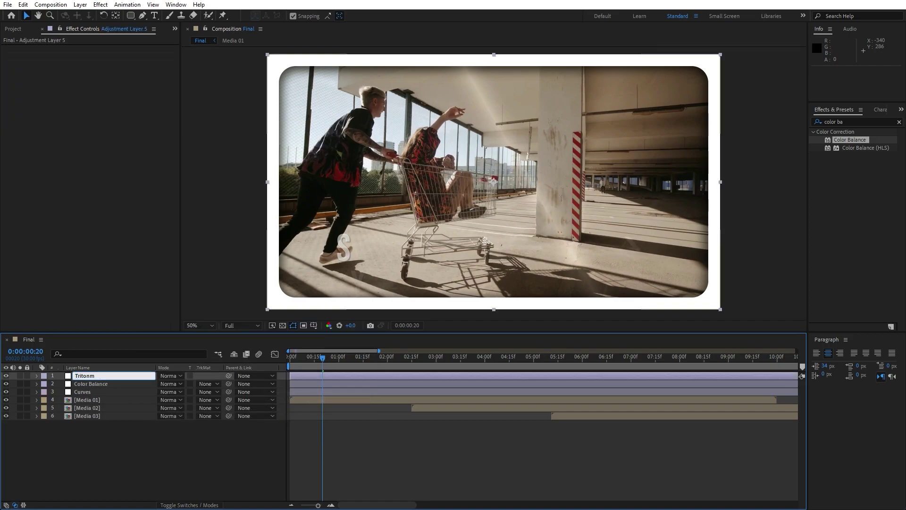
type("ritonm")
key("BackSpace")
key("Return")
Find the Tritone color correction effect and apply it to the Triton layer.
left_click(107, 377)
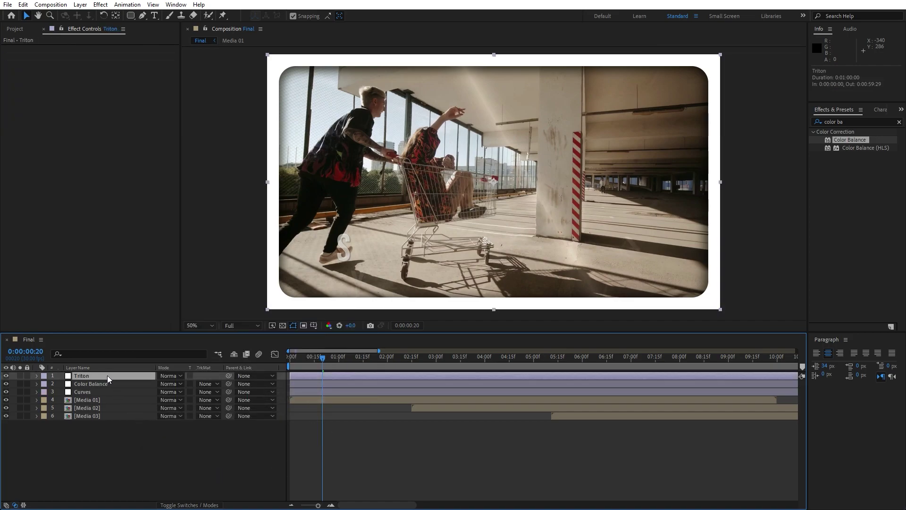
left_click(833, 136)
type("triuto")
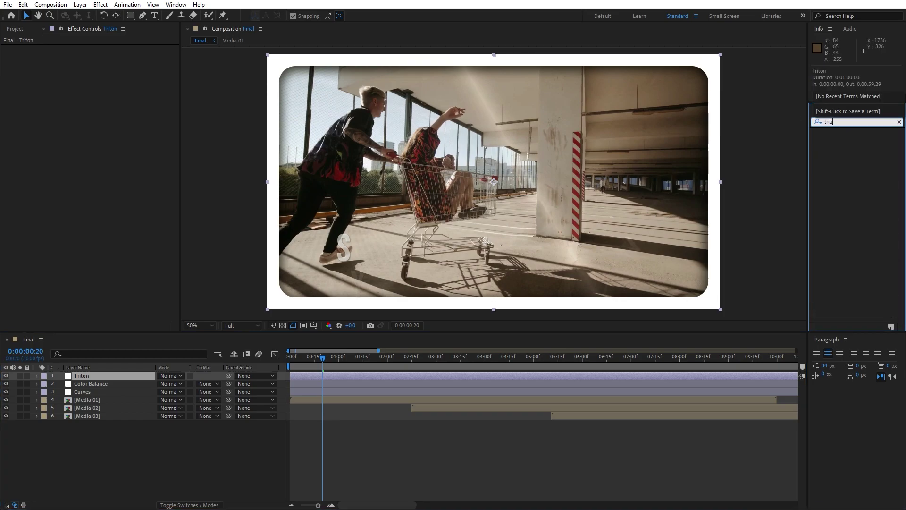
key("BackSpace")
type("to")
left_click_drag(848, 140, 97, 376)
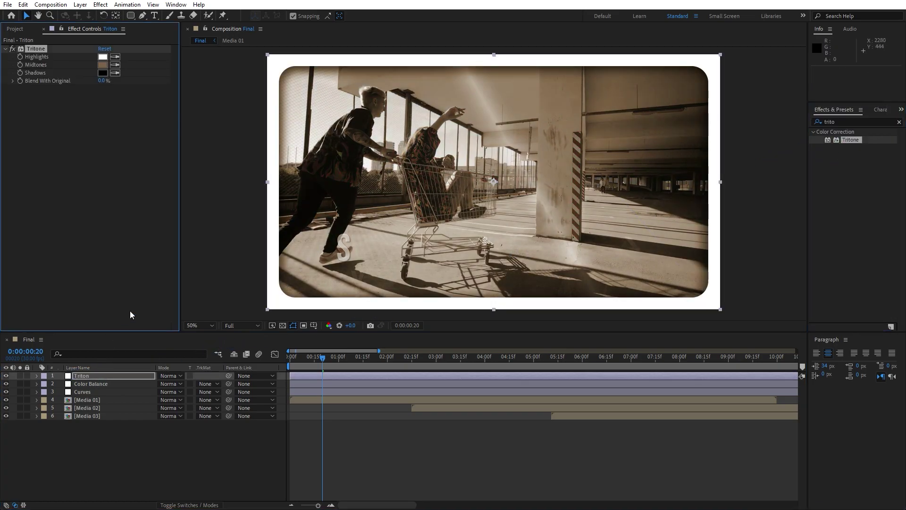
Set the Tritone midtones to the neutral gray 575757.
left_click(103, 65)
mouse_move(175, 259)
left_mouse_down()
mouse_move(151, 275)
mouse_move(124, 262)
mouse_move(122, 276)
left_mouse_up()
left_click(328, 200)
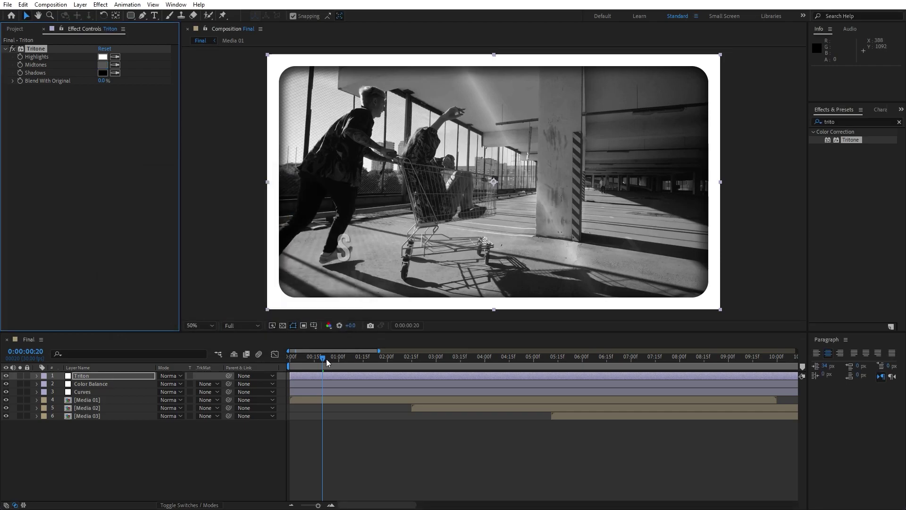
Go to 0:00:05:14 and compare the picture with the Triton layer hidden and shown.
left_click_drag(326, 358, 559, 372)
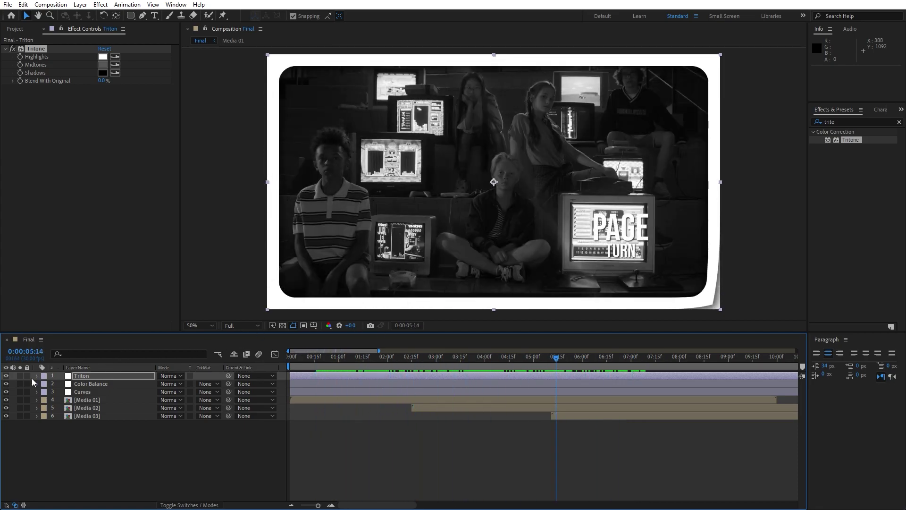
left_click(9, 376)
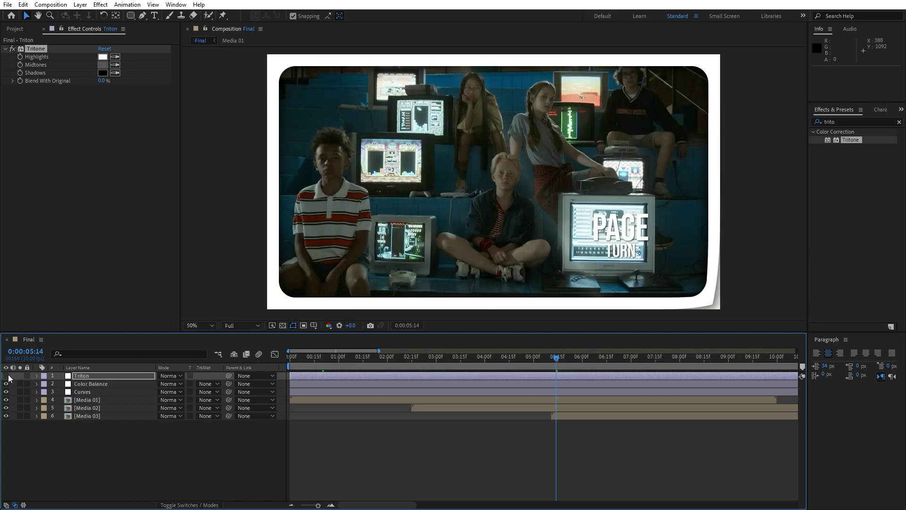
left_click(8, 376)
Set the Tritone midtones to the teal 0D718E and Blend With Original to 59%.
left_click(102, 65)
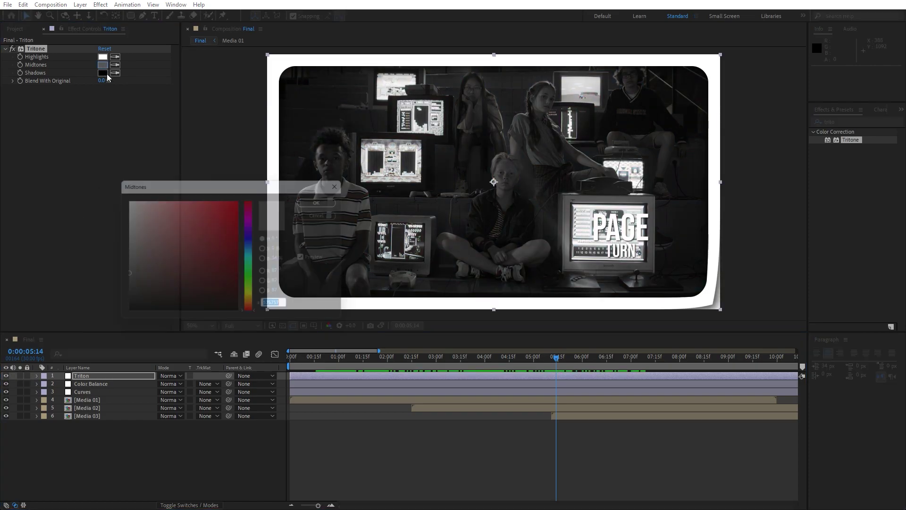
left_click(257, 253)
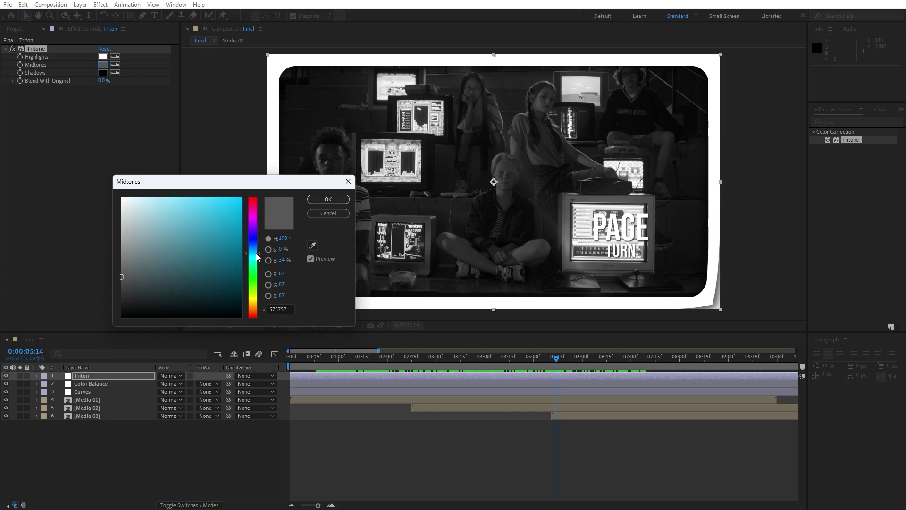
left_click_drag(223, 252, 230, 251)
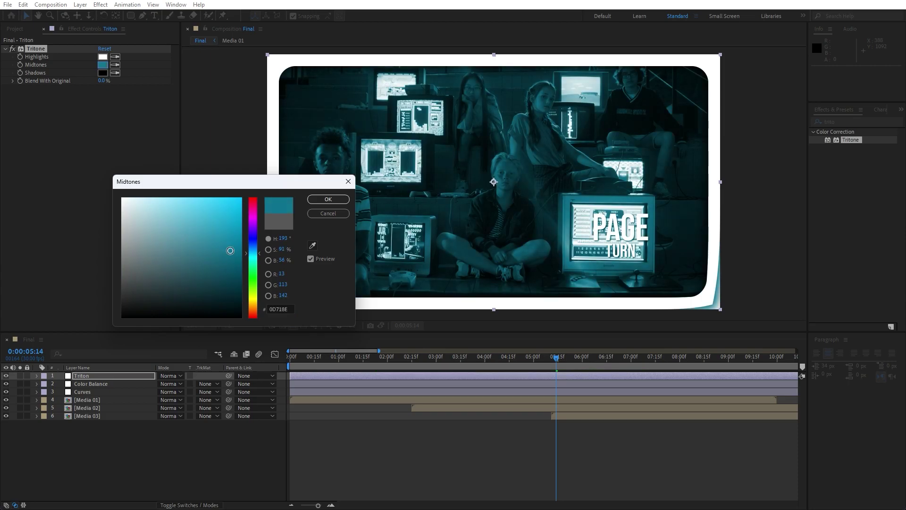
left_click(328, 199)
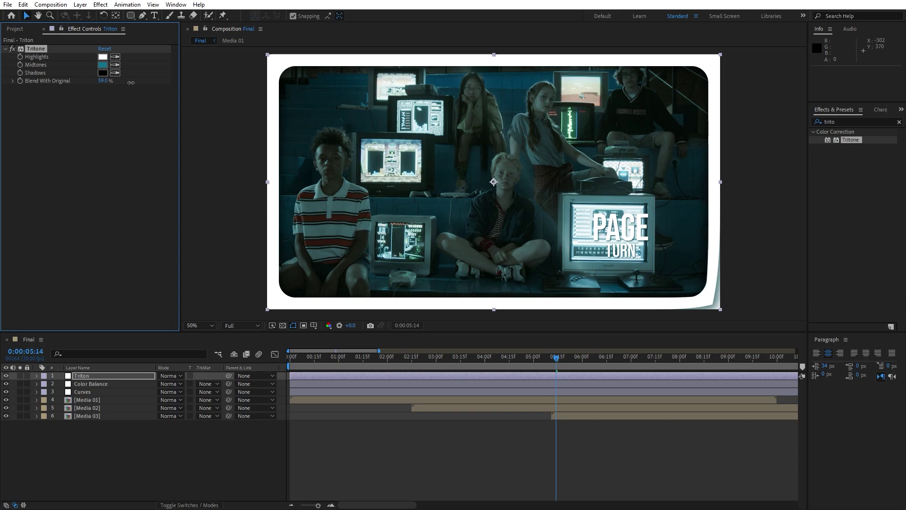
Review the color grading in Final up to 0:00:07:29 and play the slideshow preview from 0:00:00:26.
left_click_drag(369, 362, 684, 359)
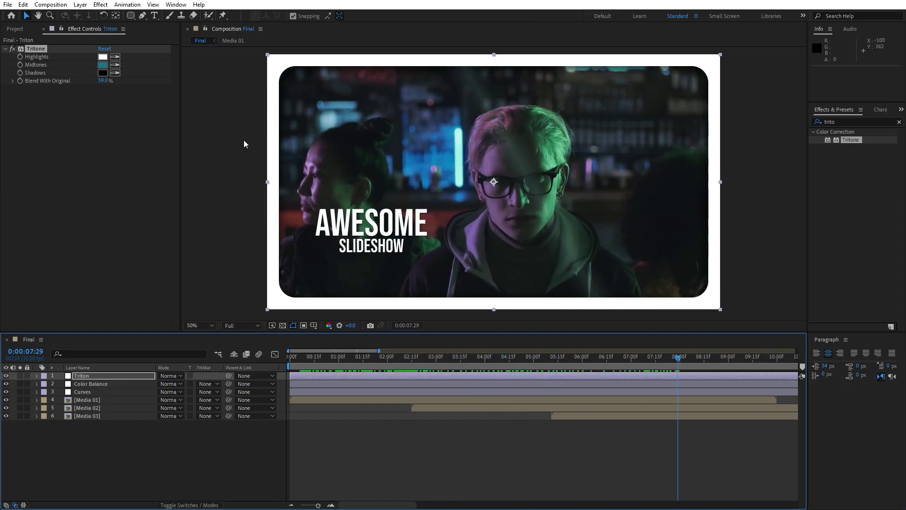
left_click(43, 30)
left_click_drag(414, 363, 332, 364)
key("space")
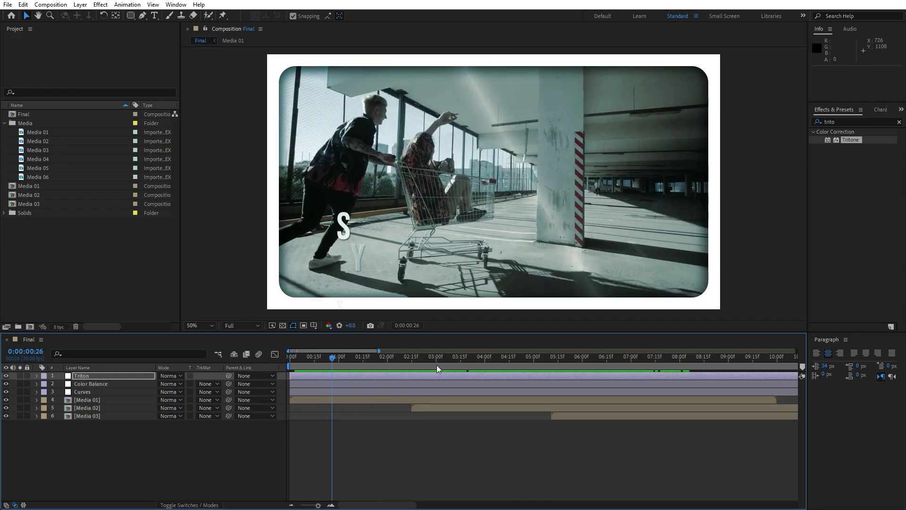